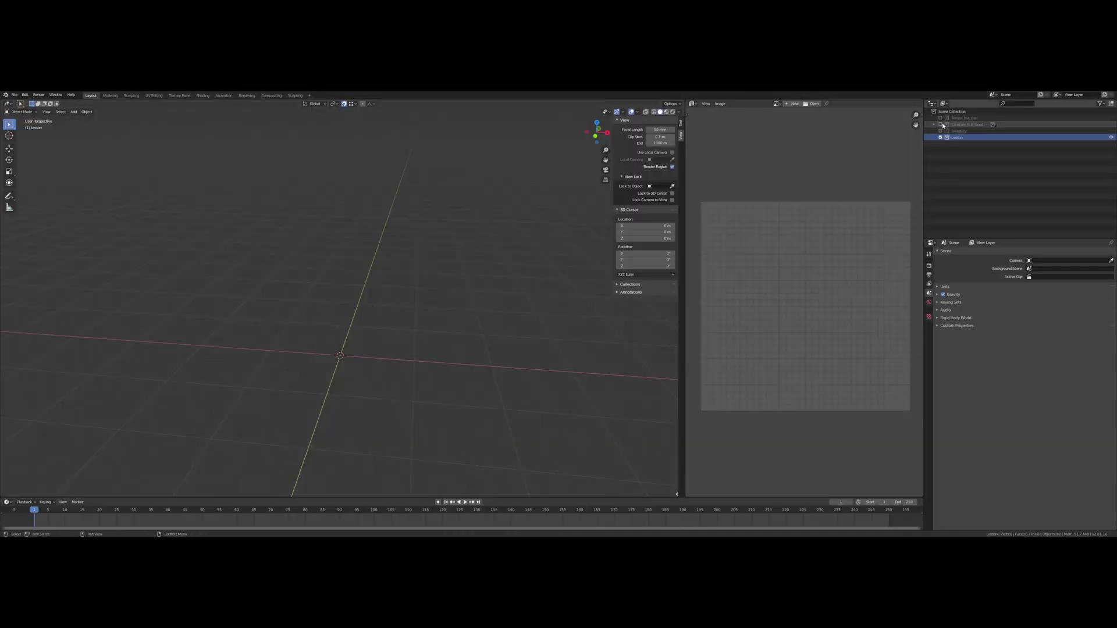
# Show the complex box collection to examine the finished crate, and hide it again
pyautogui.click(940, 124)
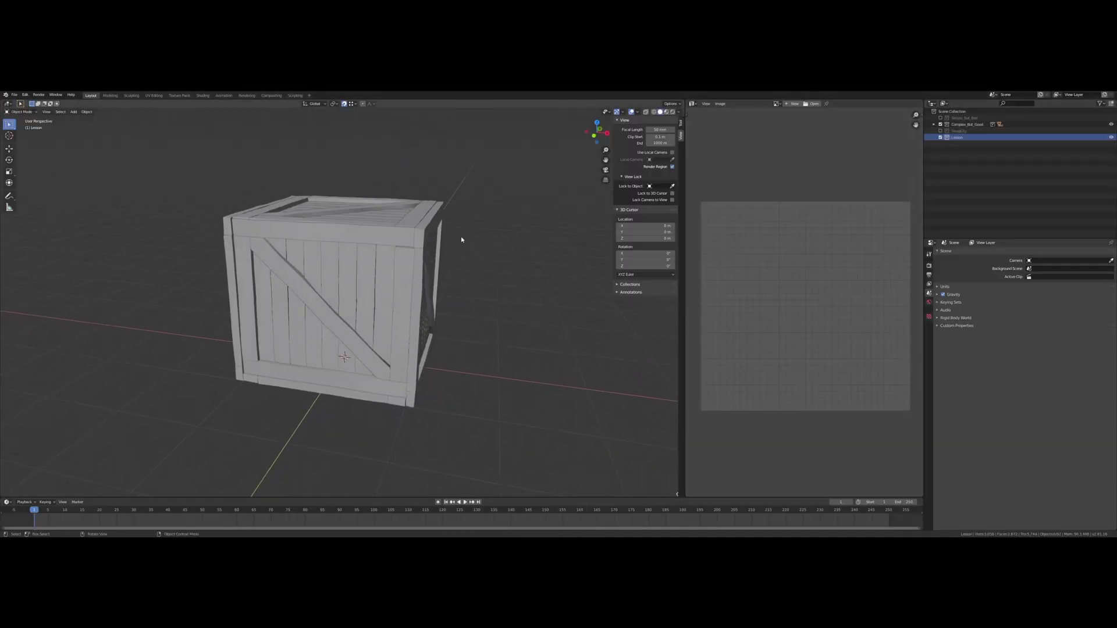
pyautogui.click(941, 125)
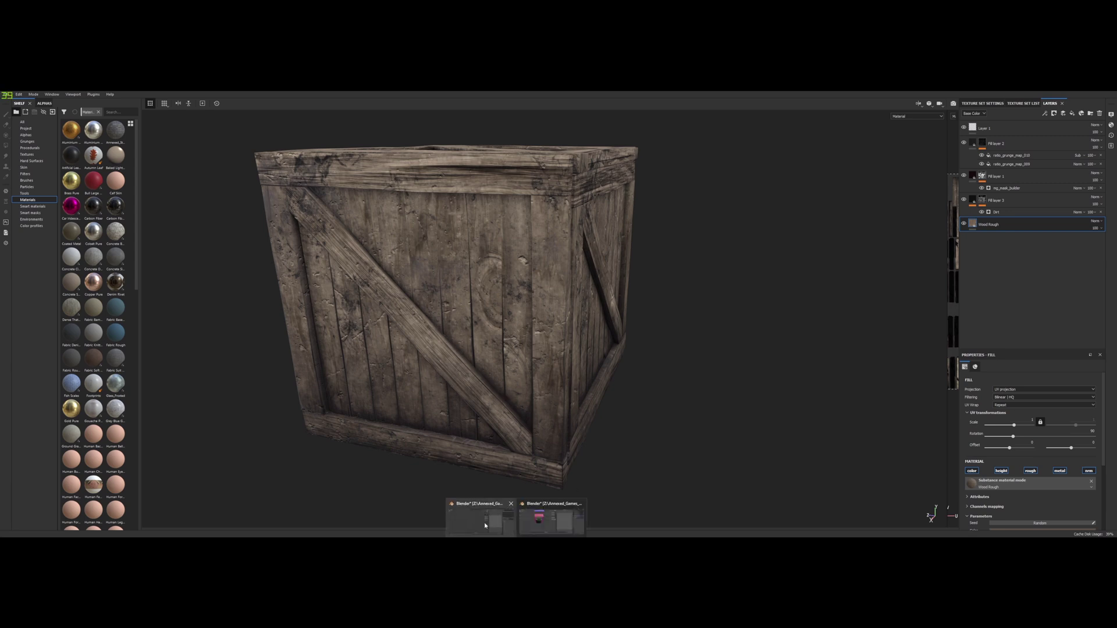
# Switch from the texturing program back to the Blender scene and add a mesh cube at the origin
pyautogui.click(480, 515)
pyautogui.moveTo(504, 345); pyautogui.dragTo(417, 364, button='middle')
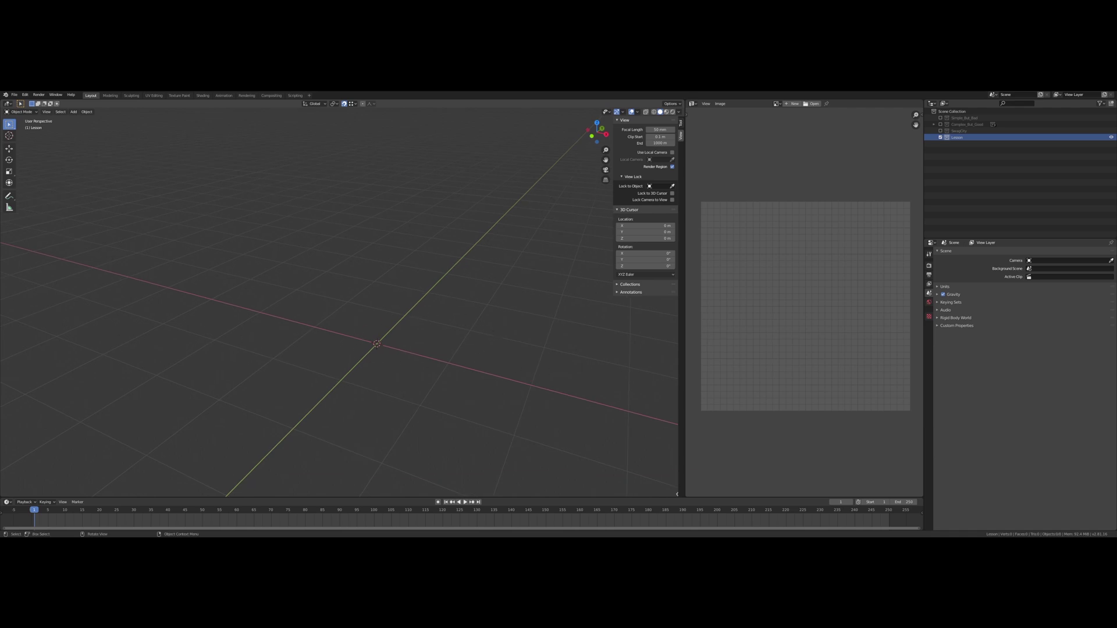
pyautogui.moveTo(408, 349); pyautogui.dragTo(383, 300, button='middle')
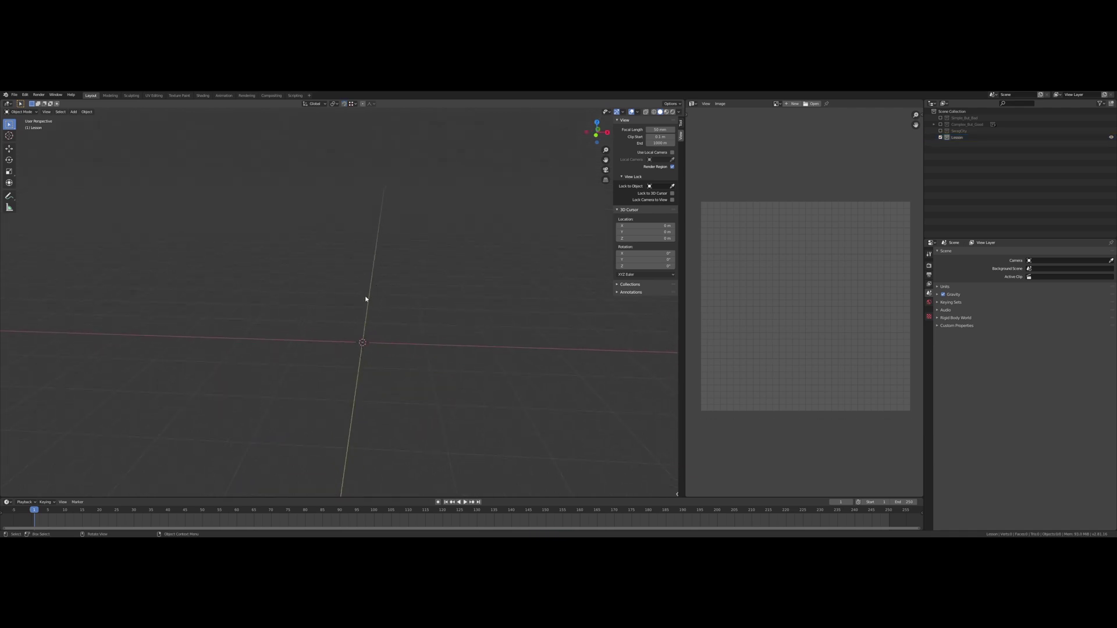
pyautogui.hotkey('shift', 'a')
pyautogui.moveTo(357, 302)
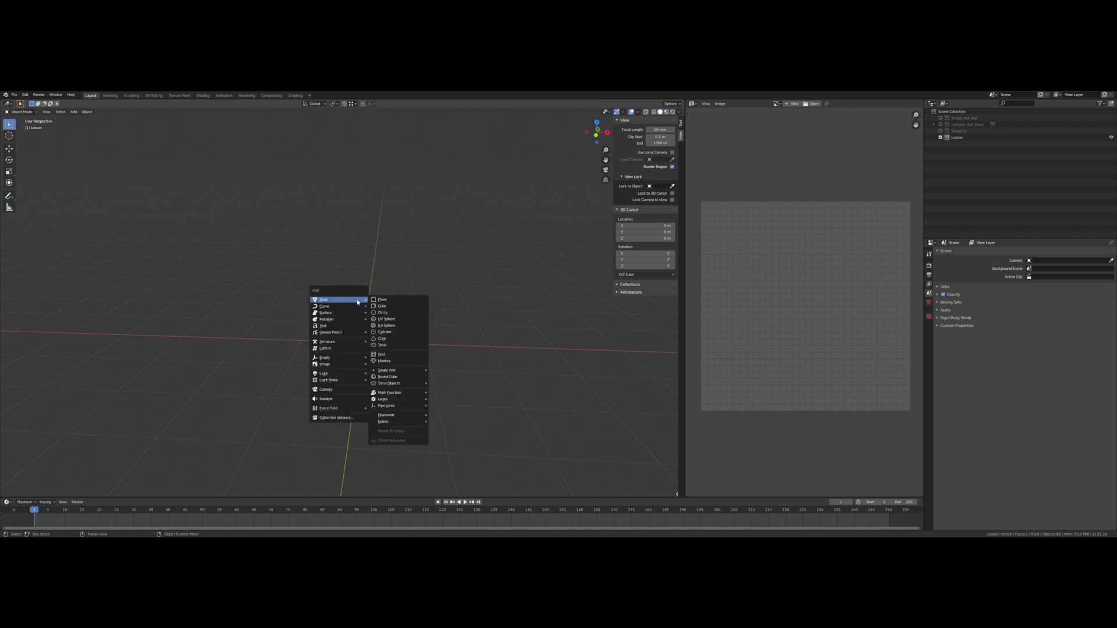
pyautogui.click(392, 308)
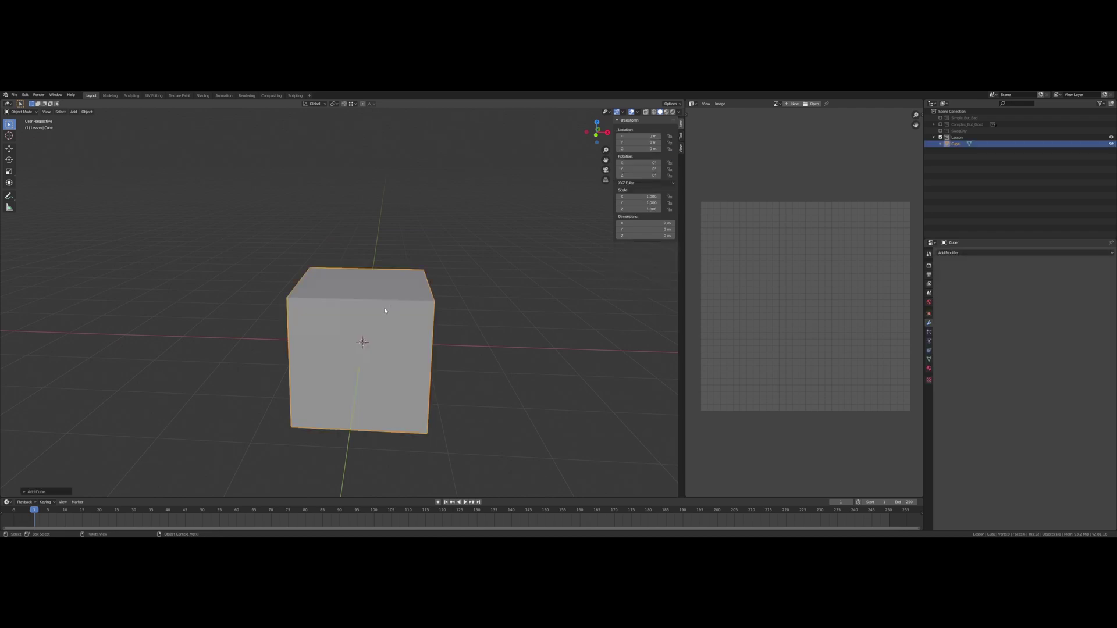
# Set the cube's Z location to 1 m so that it sits on the ground plane
pyautogui.click(644, 148)
pyautogui.write('1')
pyautogui.press('Return')
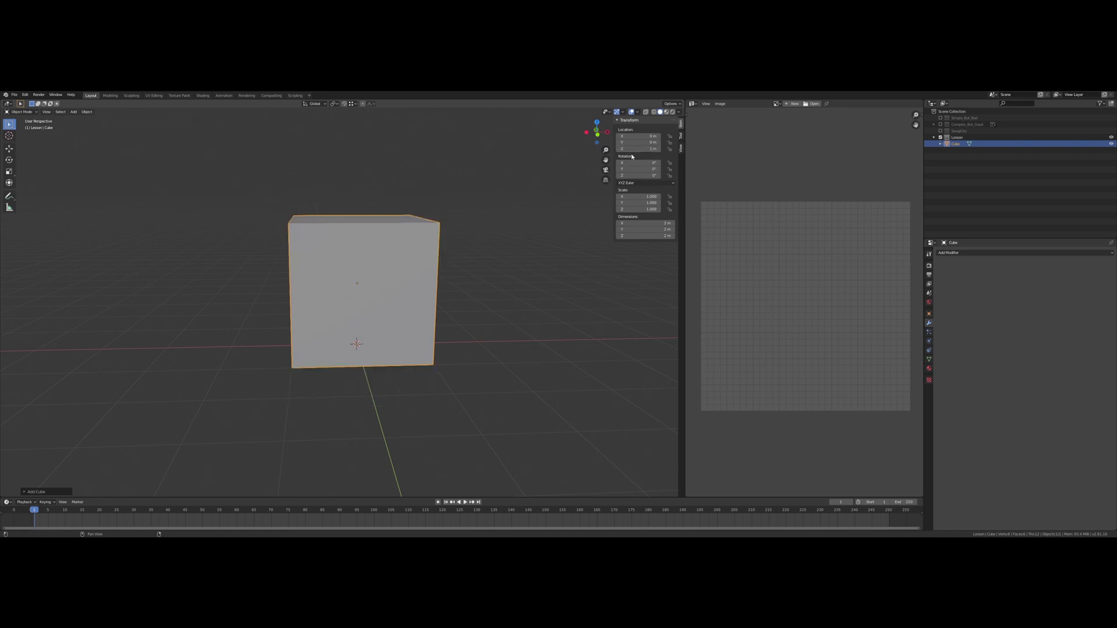
# Duplicate the cube and move the copy along the Y axis, clear of the original
pyautogui.moveTo(384, 242); pyautogui.dragTo(441, 277, button='middle')
pyautogui.scroll(-1, 436, 271)
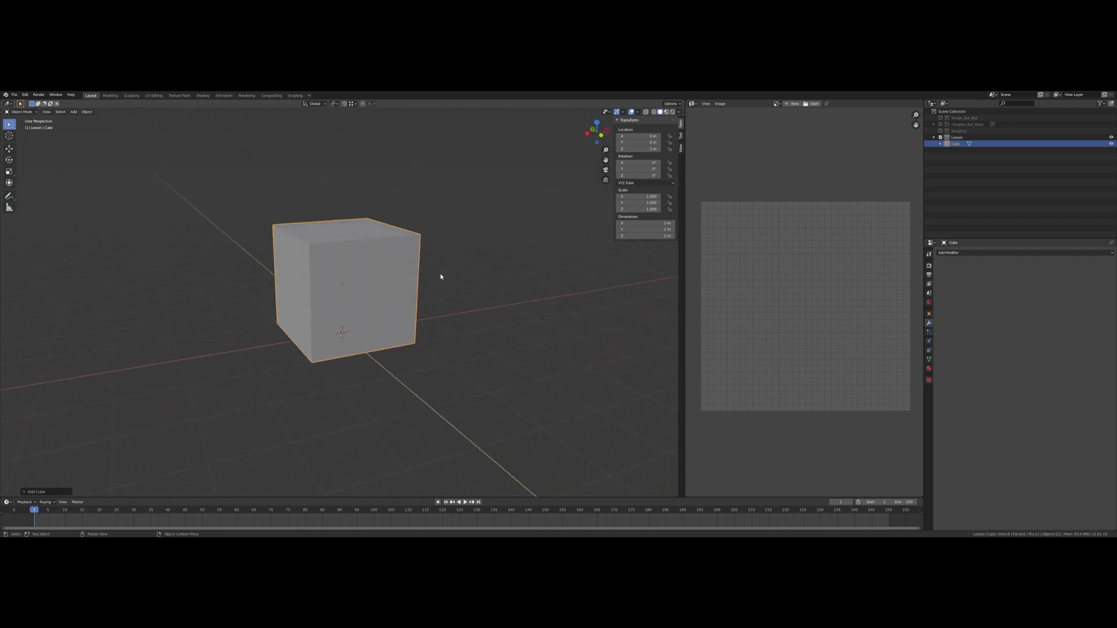
pyautogui.click(503, 295)
pyautogui.click(392, 267)
pyautogui.hotkey('shift', 'd')
pyautogui.rightClick(488, 293)
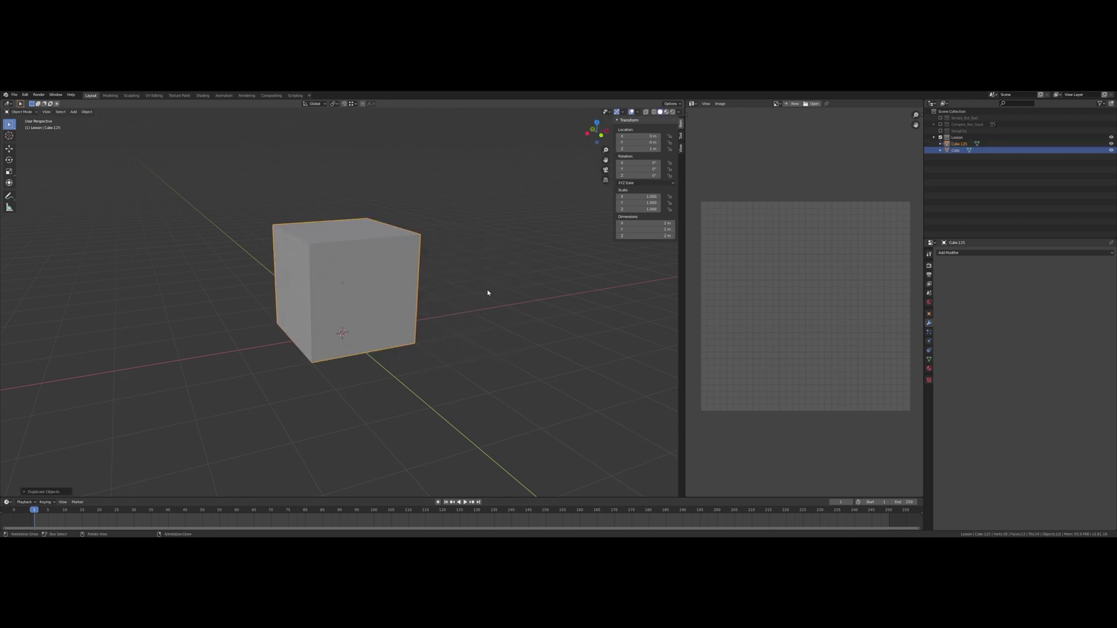
pyautogui.press('g')
pyautogui.press('y')
pyautogui.click(585, 366)
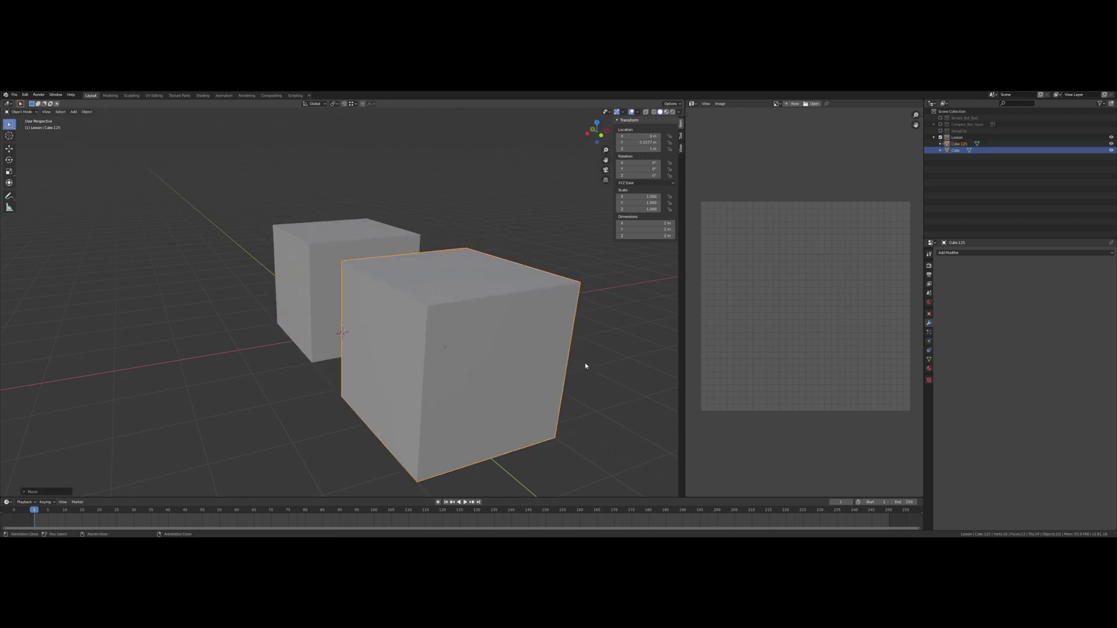
# Shape the copied cube into a beam by setting its X dimension to 0.1 m and its Y dimension to 0.2 m
pyautogui.moveTo(586, 365); pyautogui.dragTo(506, 320, button='middle')
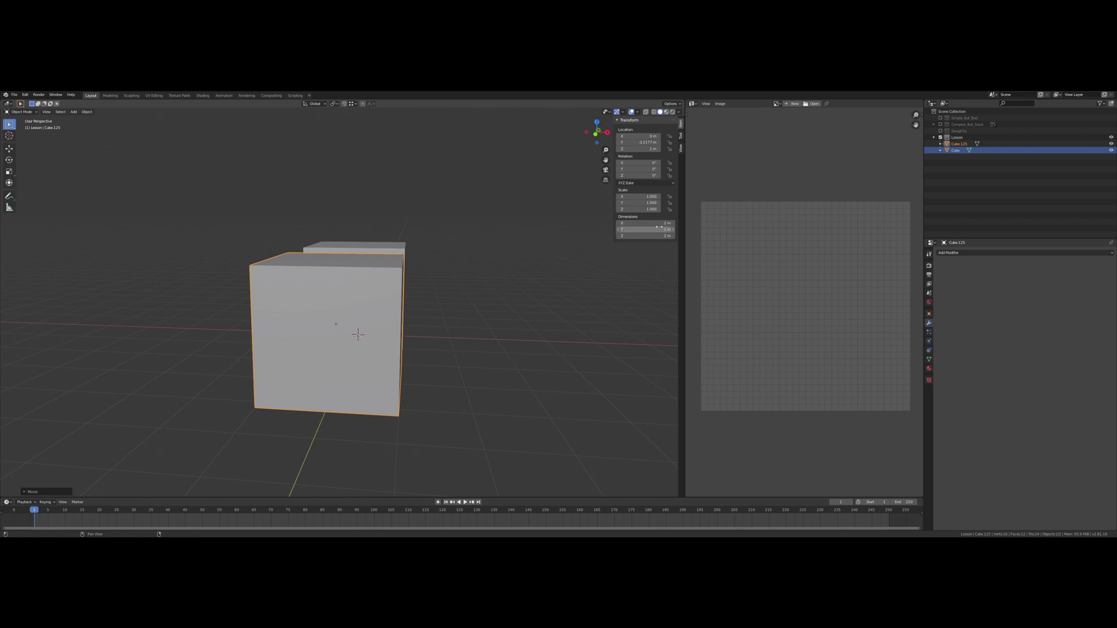
pyautogui.click(651, 222)
pyautogui.write('0.1')
pyautogui.press('Return')
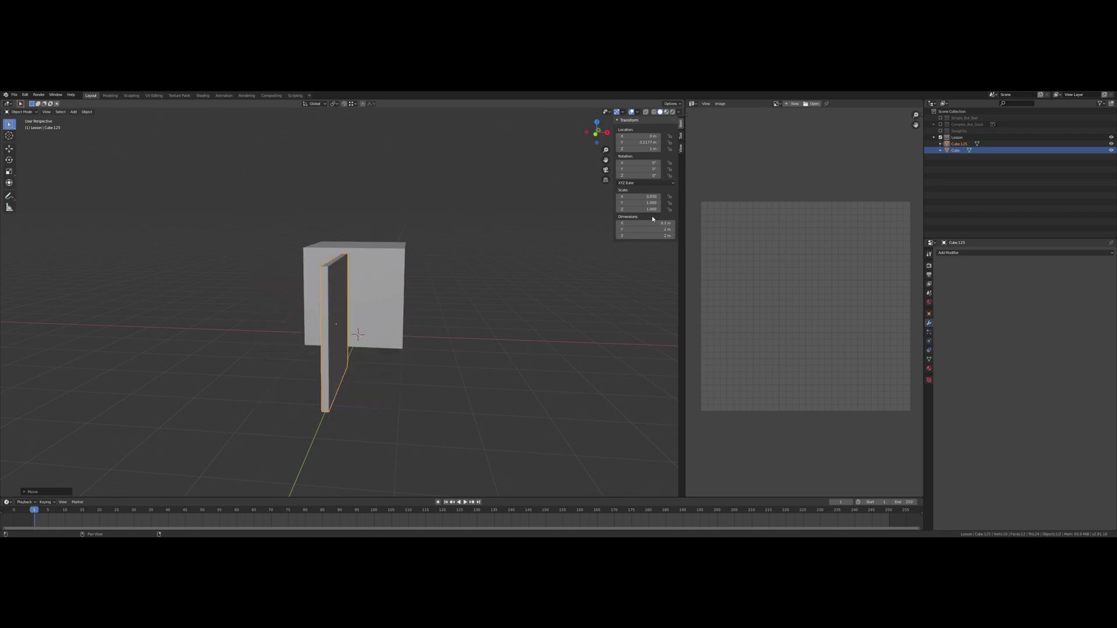
pyautogui.click(646, 229)
pyautogui.write('0.2')
pyautogui.press('Return')
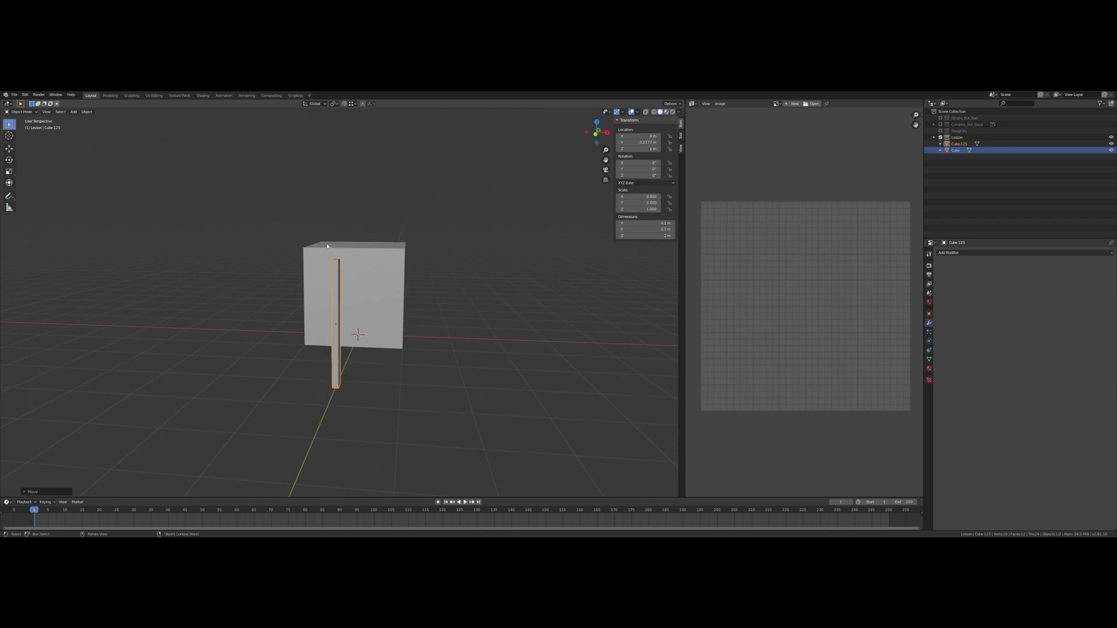
# Lay the beam horizontally by rotating it 90 degrees about Z and 90 degrees about X
pyautogui.moveTo(327, 243); pyautogui.dragTo(338, 252, button='middle')
pyautogui.scroll(2, 340, 254)
pyautogui.moveTo(439, 276); pyautogui.dragTo(437, 276, button='middle')
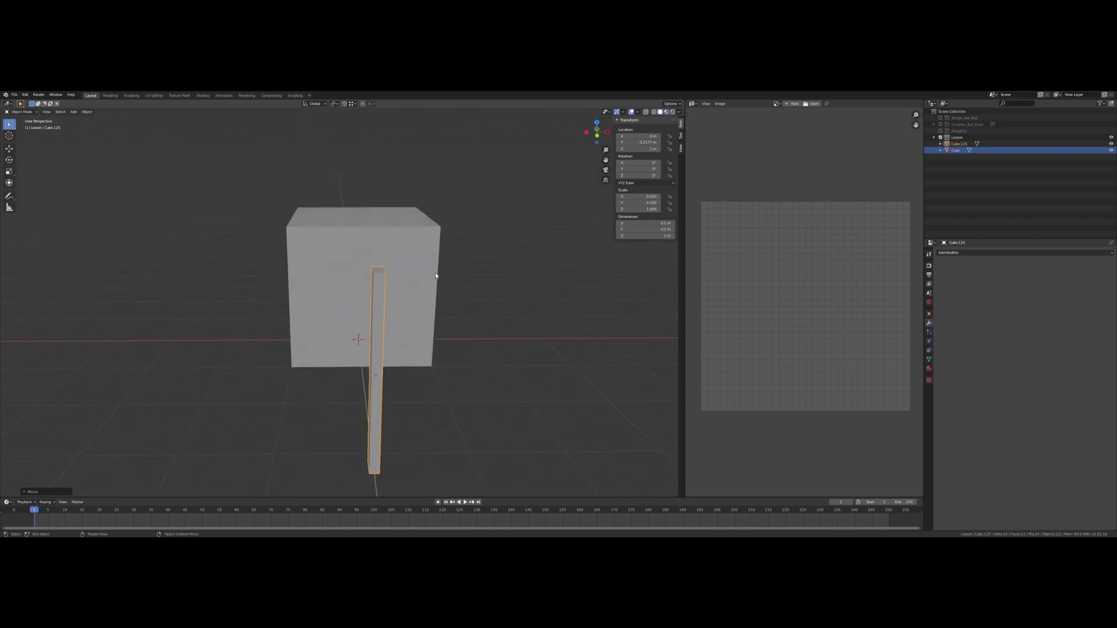
pyautogui.write('rz90')
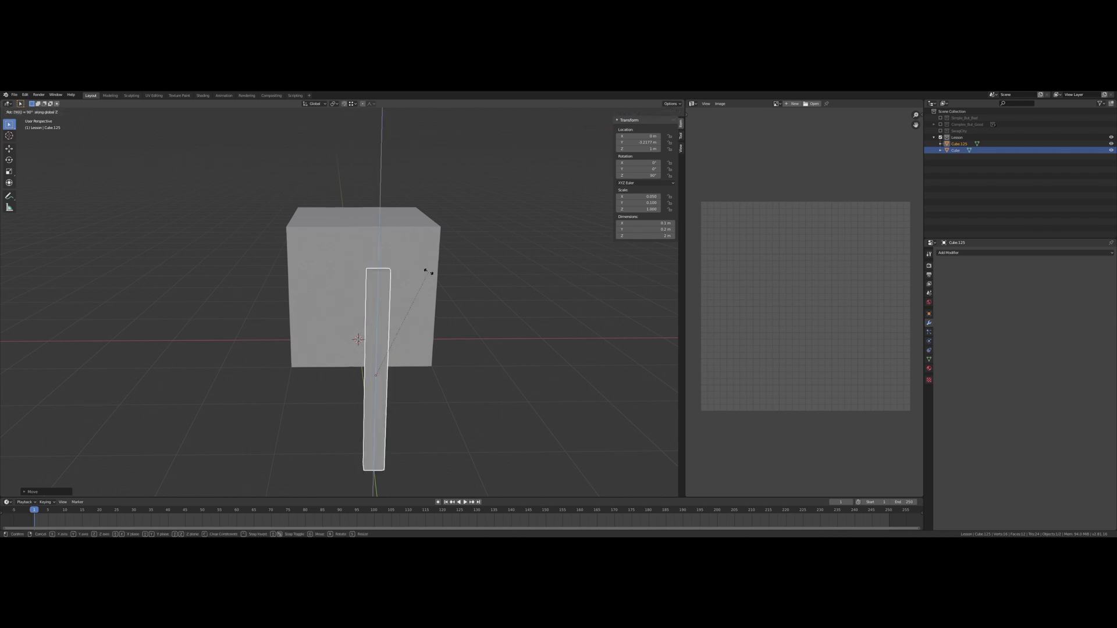
pyautogui.press('Return')
pyautogui.write('r')
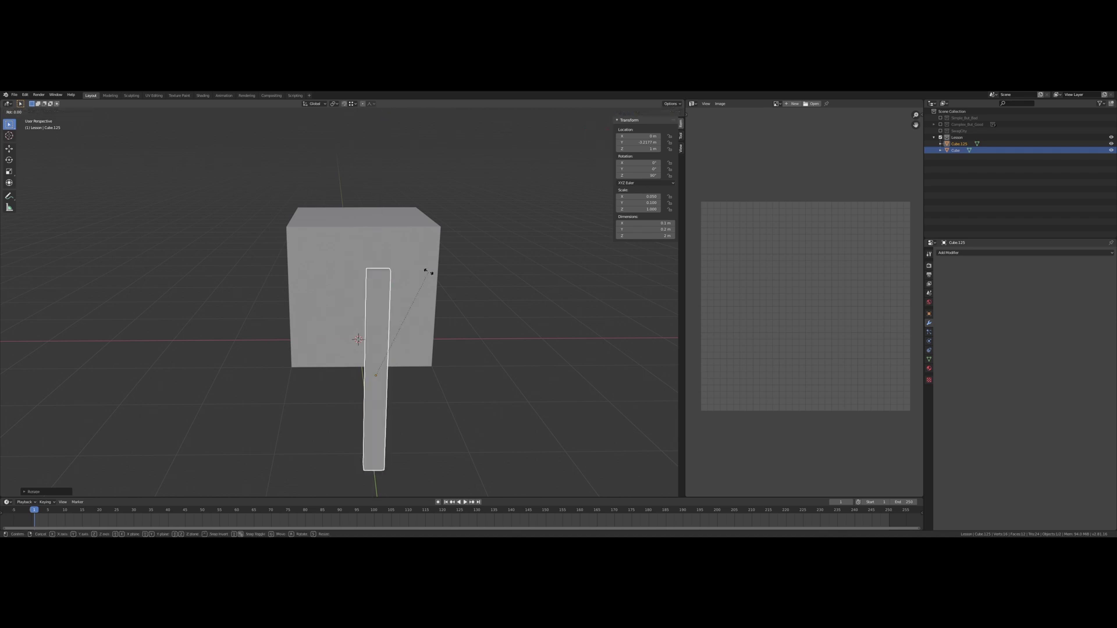
pyautogui.write('x90')
pyautogui.press('Return')
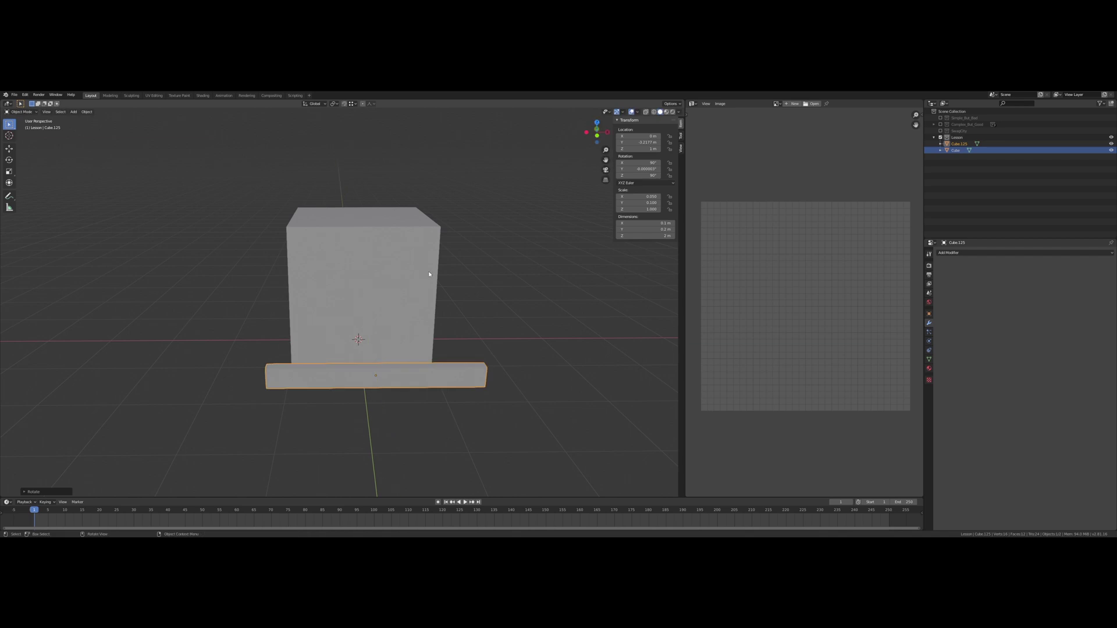
# Open the beam's mesh for editing and clear the selection
pyautogui.moveTo(373, 256); pyautogui.dragTo(387, 280, button='middle')
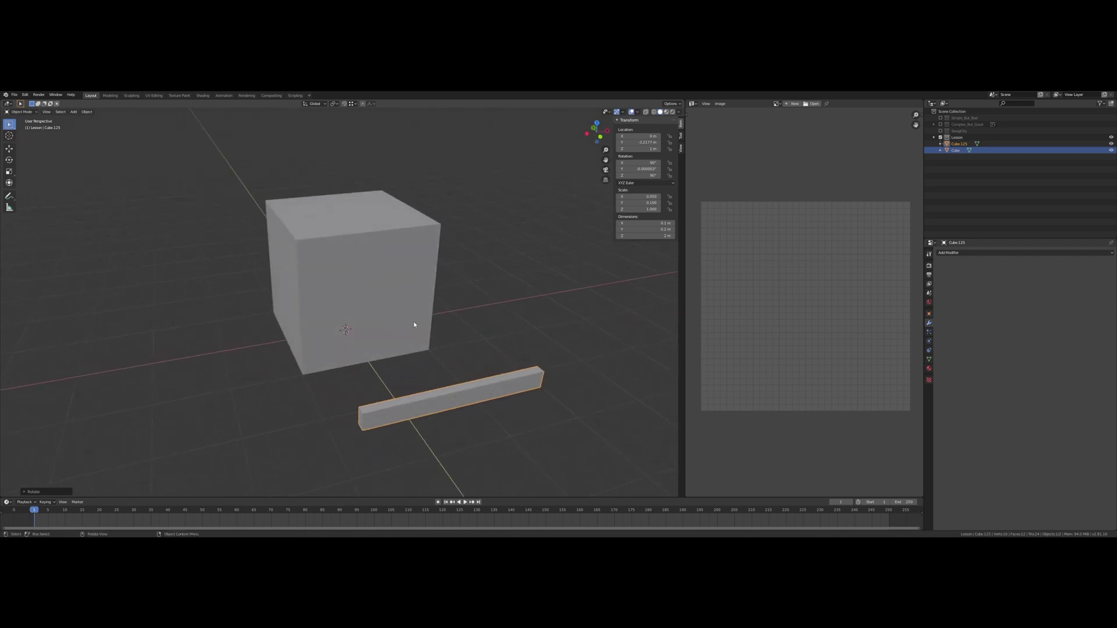
pyautogui.keyDown('shift'); pyautogui.moveTo(411, 324); pyautogui.dragTo(272, 286, button='middle'); pyautogui.keyUp('shift')
pyautogui.scroll(3, 358, 288)
pyautogui.press('Tab')
pyautogui.hotkey('alt', 'a')
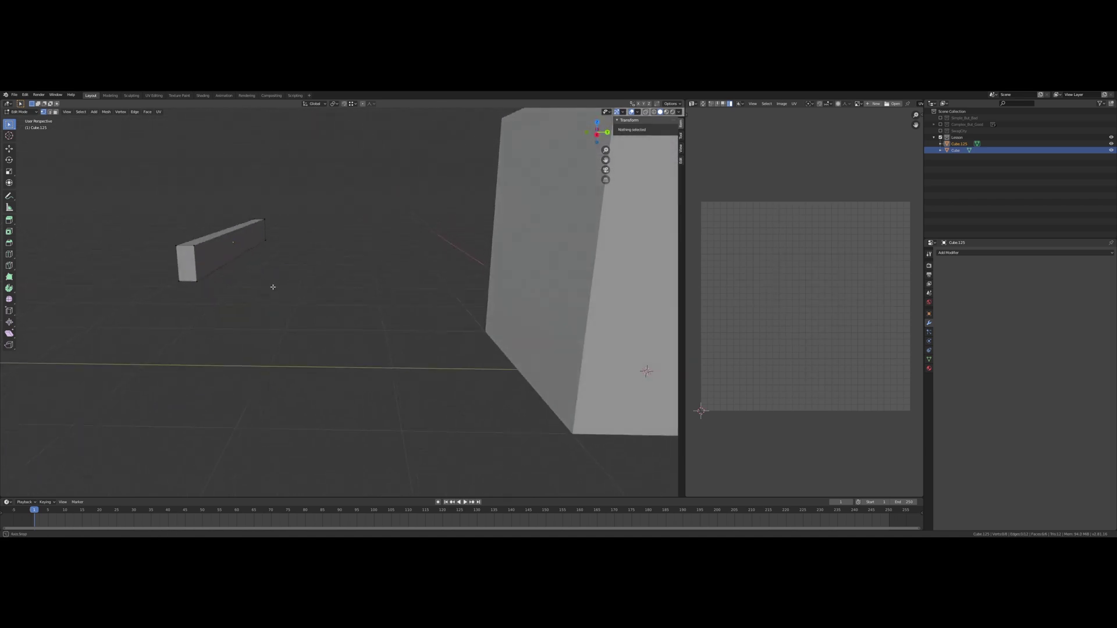
# Mark UV seams on the edges around the beam's ends and along its length
pyautogui.keyDown('shift'); pyautogui.moveTo(247, 145); pyautogui.dragTo(310, 250, button='middle'); pyautogui.keyUp('shift')
pyautogui.scroll(3, 310, 251)
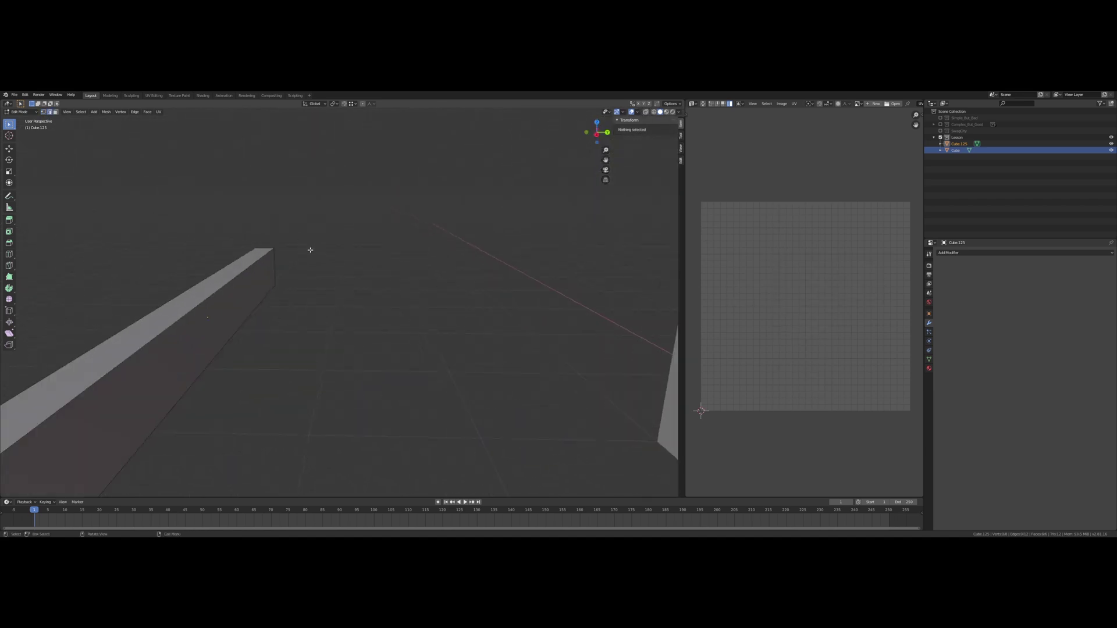
pyautogui.click(221, 288)
pyautogui.moveTo(221, 288); pyautogui.dragTo(267, 279, button='middle')
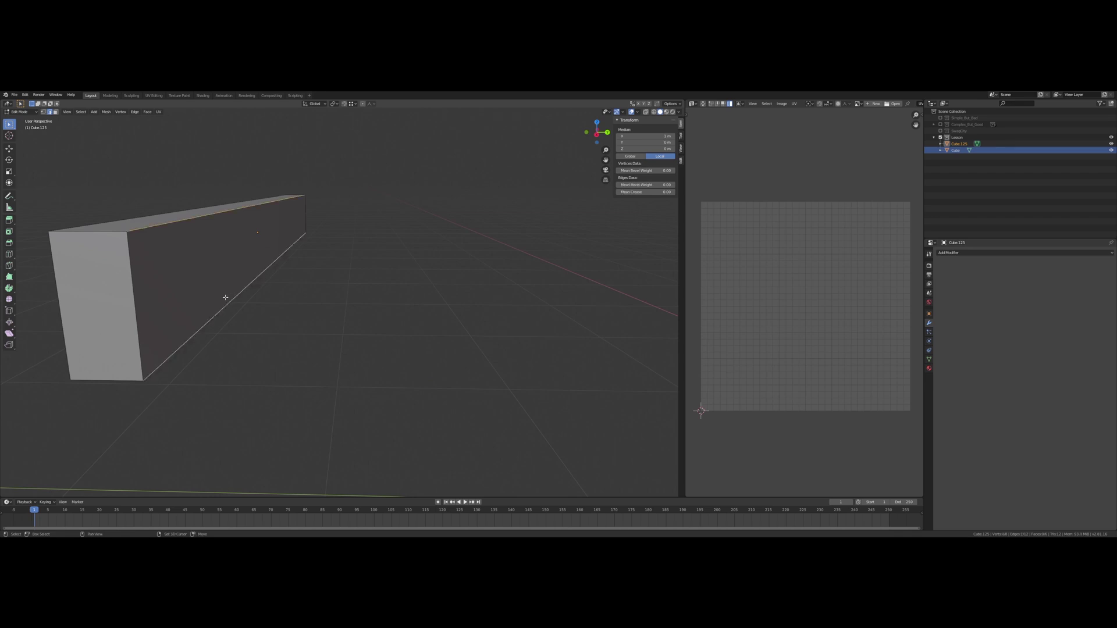
pyautogui.keyDown('shift'); pyautogui.click(135, 289); pyautogui.keyUp('shift')
pyautogui.keyDown('shift'); pyautogui.click(98, 231); pyautogui.keyUp('shift')
pyautogui.keyDown('shift'); pyautogui.click(115, 382); pyautogui.keyUp('shift')
pyautogui.moveTo(155, 269); pyautogui.dragTo(316, 274, button='middle')
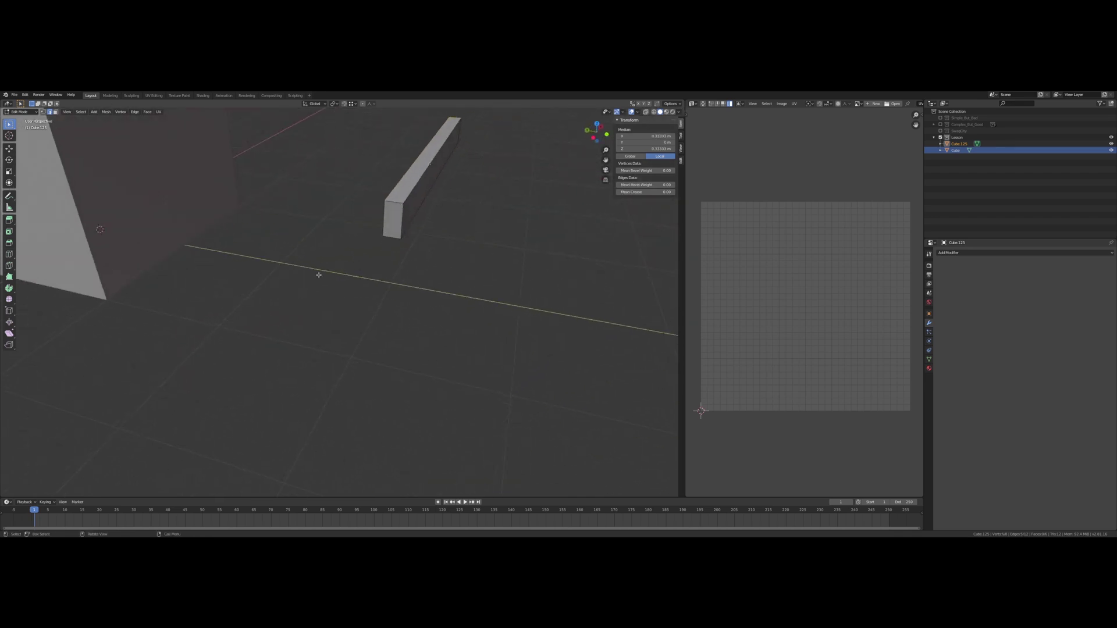
pyautogui.keyDown('shift'); pyautogui.click(392, 203); pyautogui.keyUp('shift')
pyautogui.moveTo(392, 203); pyautogui.dragTo(402, 277, button='middle')
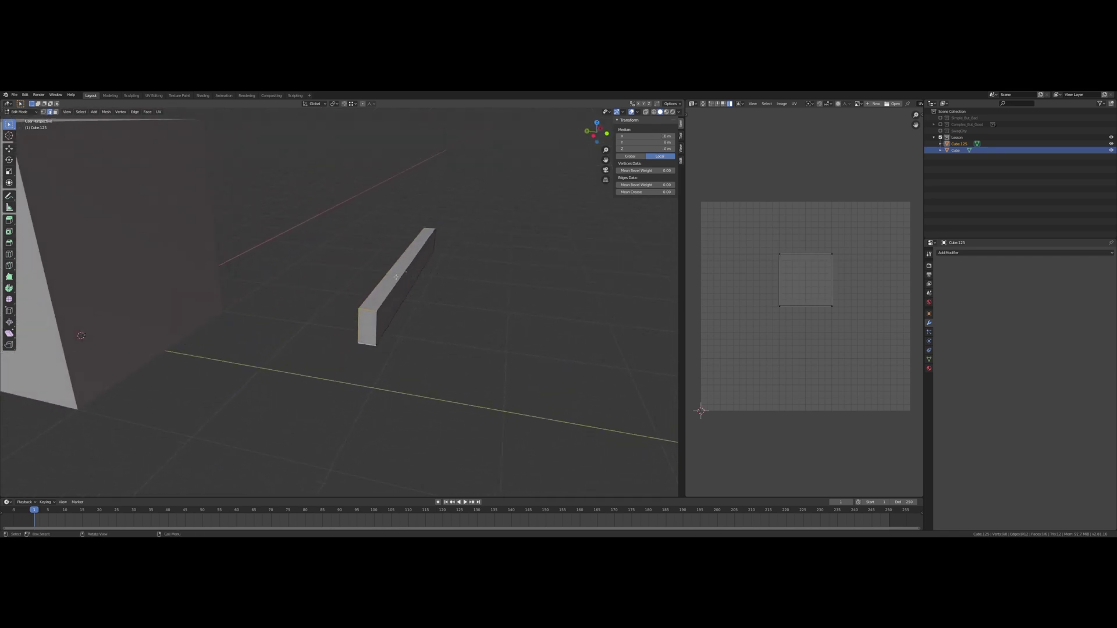
pyautogui.press('u')
pyautogui.click(378, 362)
# Select the beam's whole mesh and unwrap its UVs along the seams
pyautogui.press('a')
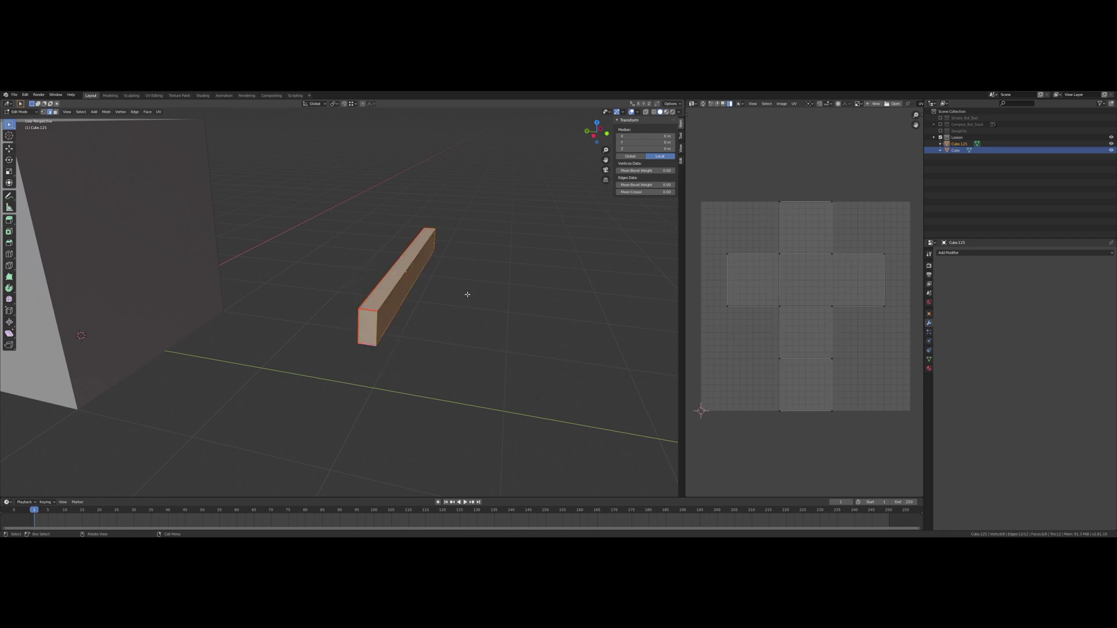
pyautogui.press('u')
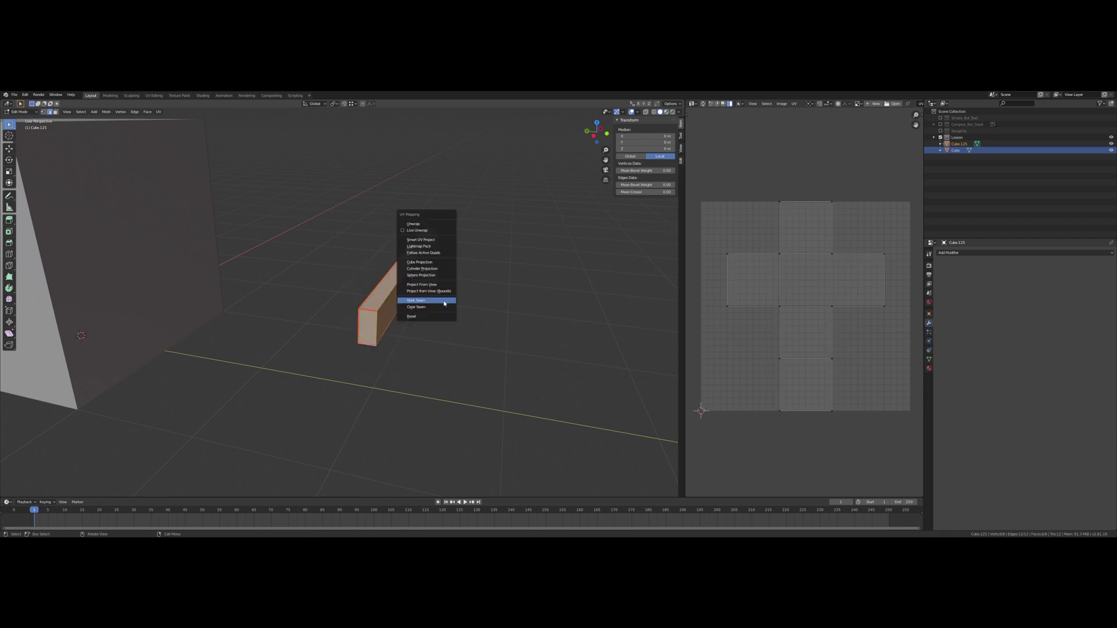
pyautogui.click(429, 224)
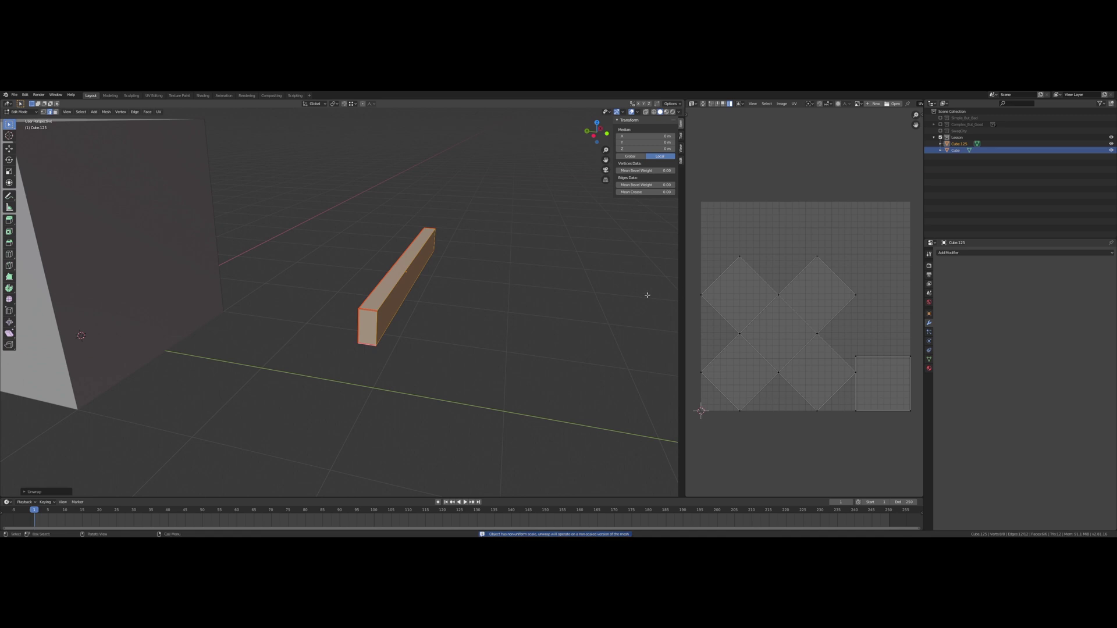
# Return to Object Mode and apply the beam's scale
pyautogui.moveTo(448, 280); pyautogui.dragTo(381, 271, button='middle')
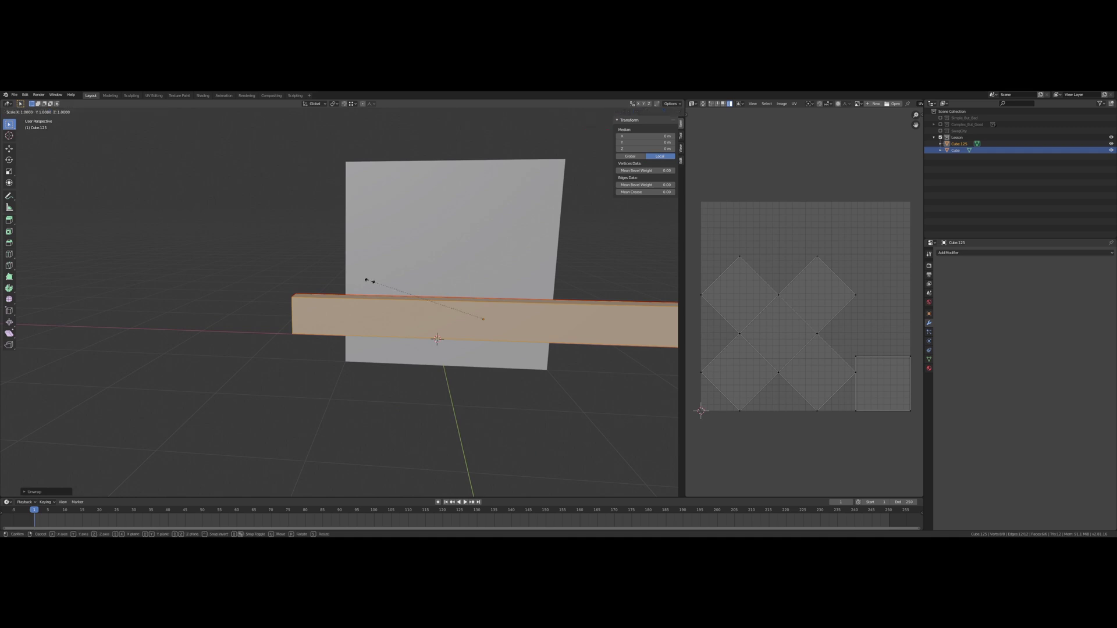
pyautogui.press('Tab')
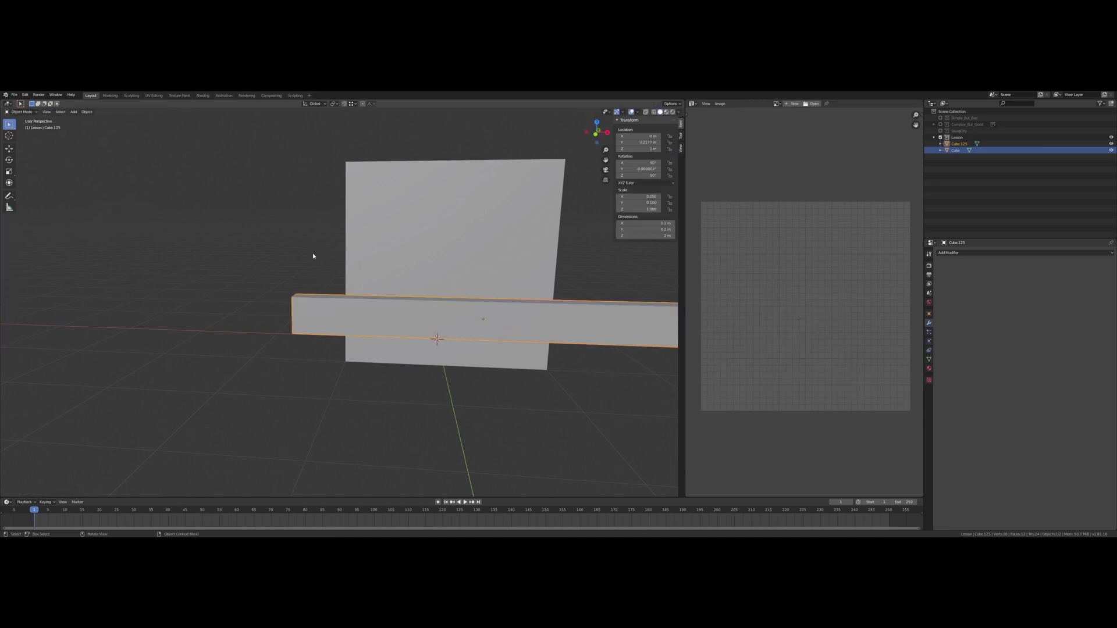
pyautogui.hotkey('ctrl', 'a')
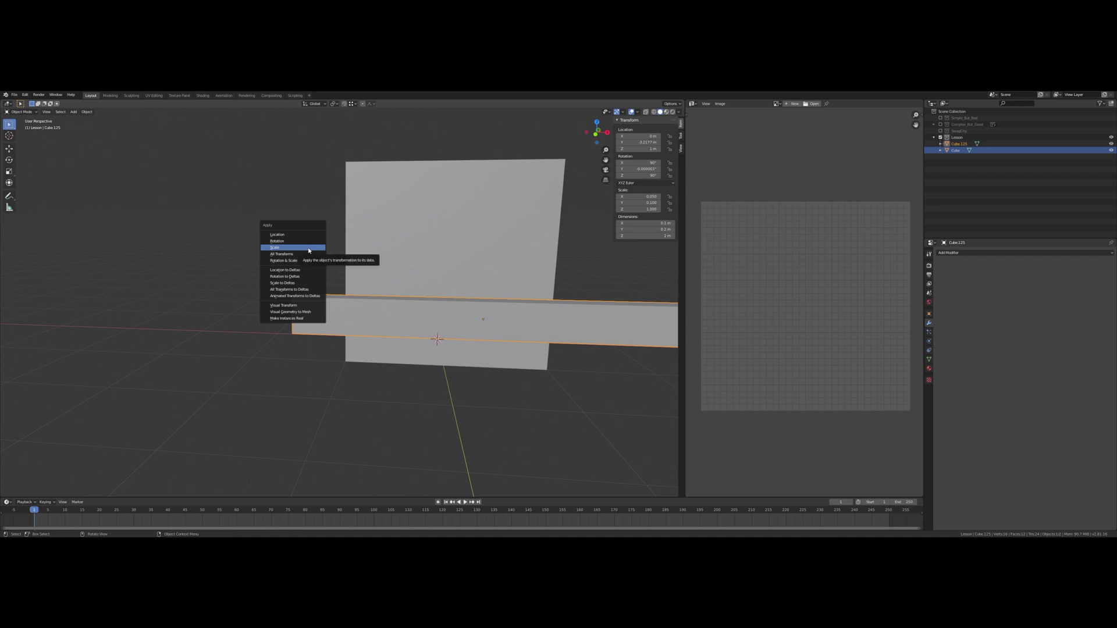
pyautogui.click(308, 248)
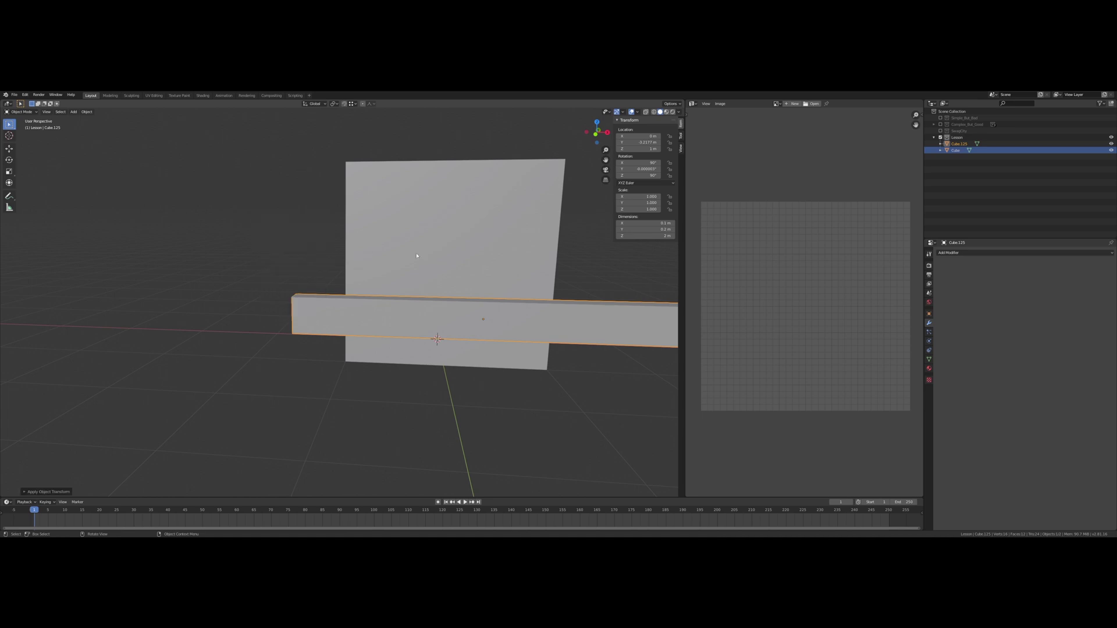
# Unwrap the entire beam mesh again using the applied scale
pyautogui.moveTo(419, 252); pyautogui.dragTo(369, 265, button='middle')
pyautogui.press('Tab')
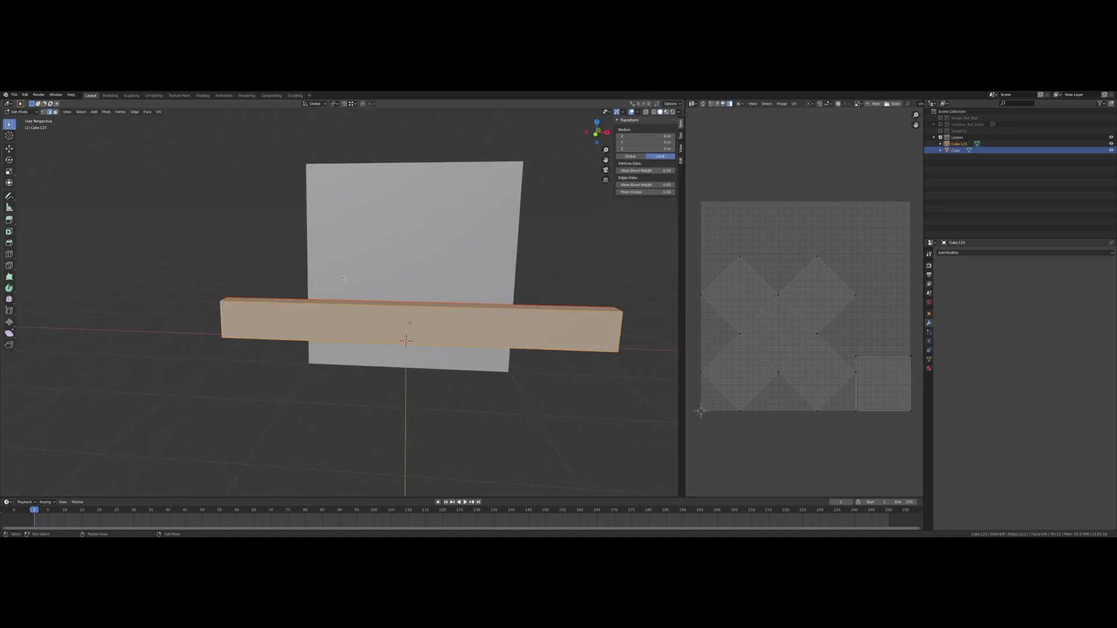
pyautogui.press('u')
pyautogui.click(328, 282)
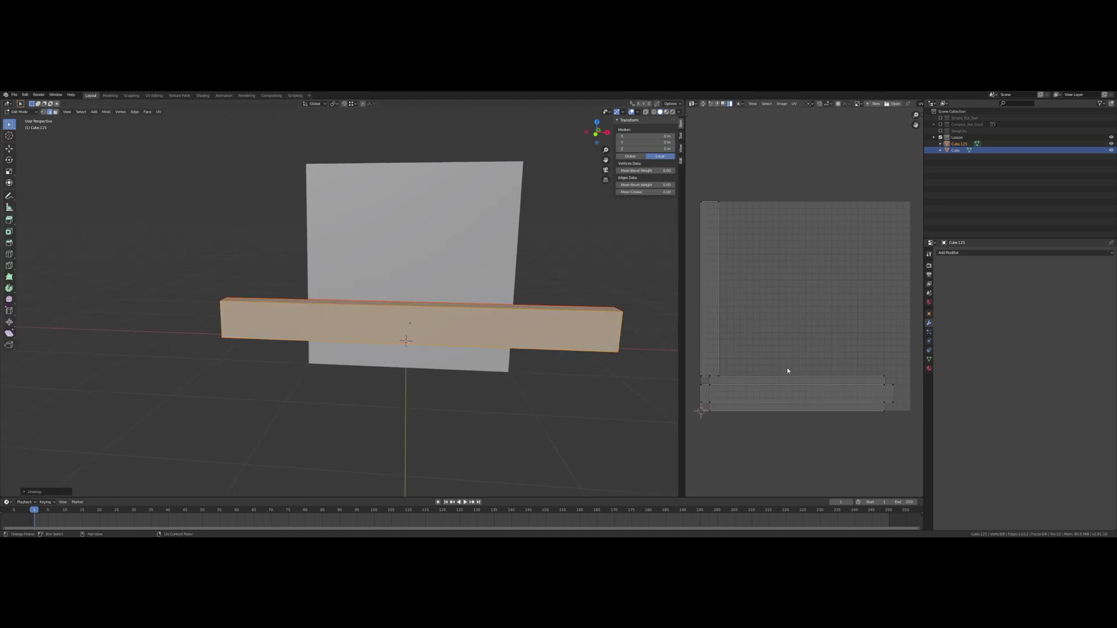
# Select the beam's whole mesh and move its narrow vertical UV island up and away from the horizontal island
pyautogui.moveTo(477, 294)
pyautogui.mouseDown(button='middle')
pyautogui.moveTo(394, 282)
pyautogui.moveTo(369, 297)
pyautogui.moveTo(361, 279)
pyautogui.moveTo(369, 267)
pyautogui.moveTo(498, 282)
pyautogui.moveTo(499, 269)
pyautogui.moveTo(531, 297)
pyautogui.moveTo(464, 303)
pyautogui.mouseUp(button='middle')
pyautogui.hotkey('alt', 'a')
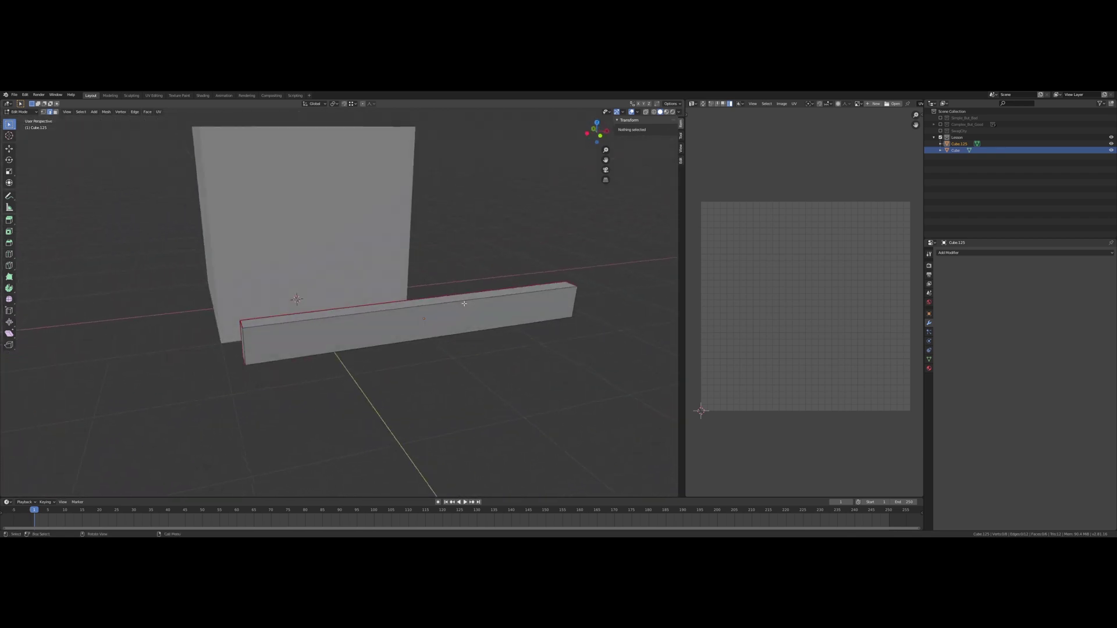
pyautogui.press('a')
pyautogui.click(721, 338)
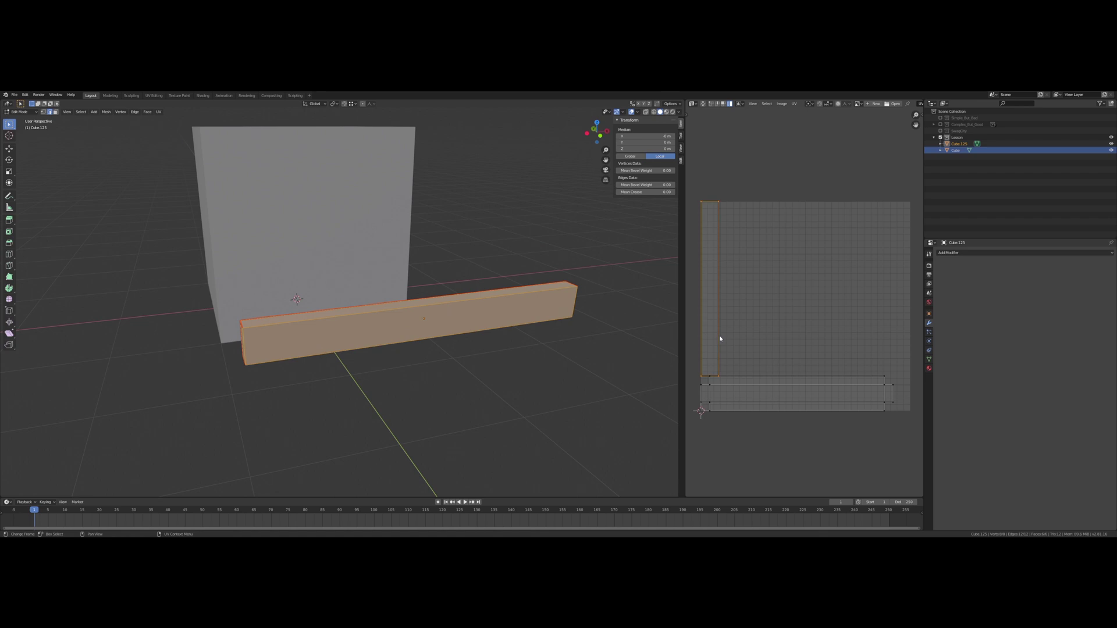
pyautogui.press('g')
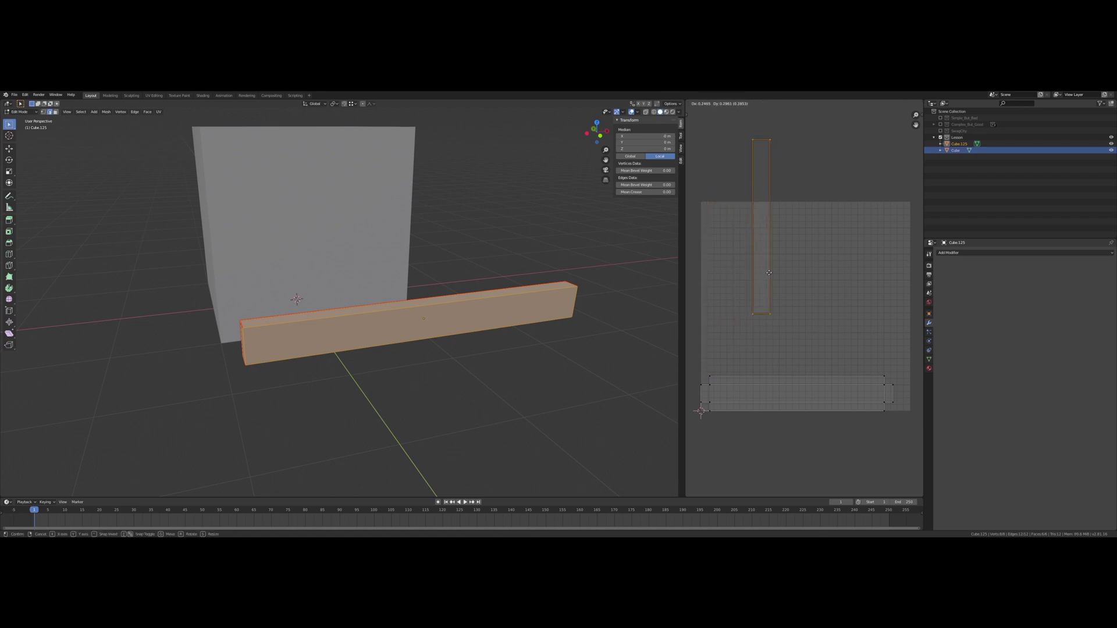
pyautogui.click(780, 252)
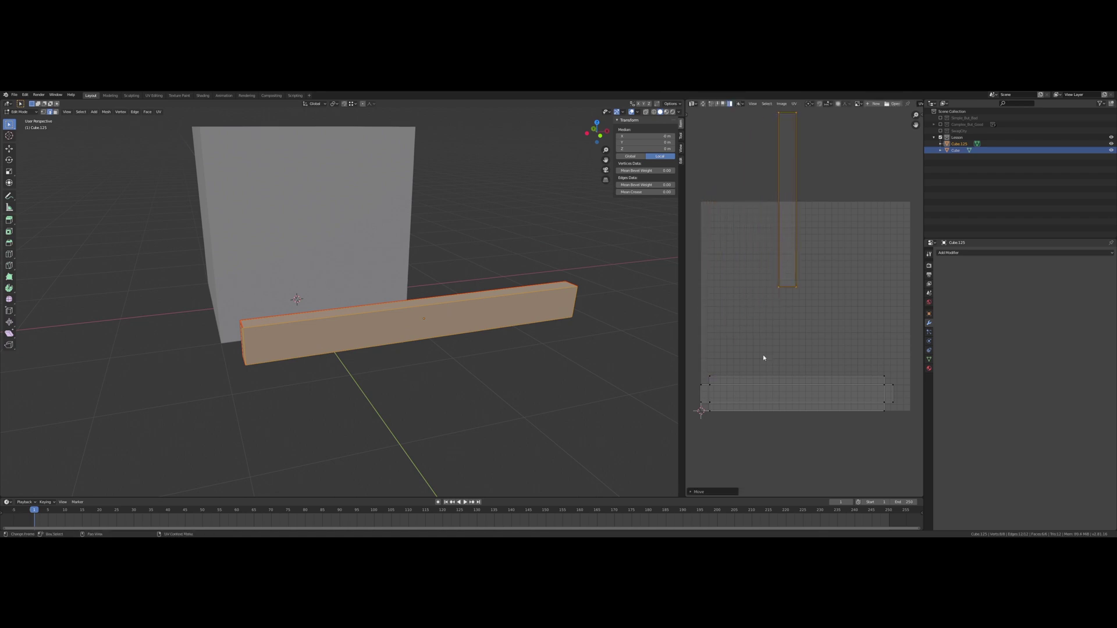
# Move the beam's wide horizontal UV island slightly up within the UV area
pyautogui.click(756, 397)
pyautogui.press('g')
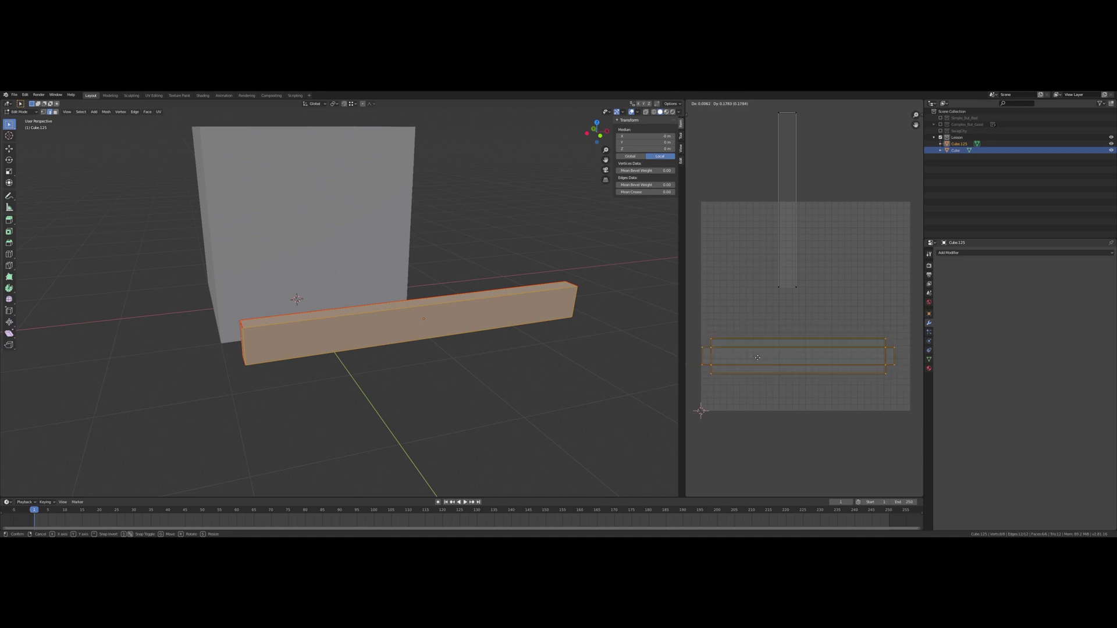
pyautogui.click(753, 336)
# Reposition the vertical UV island above the near end of the horizontal one
pyautogui.moveTo(495, 291); pyautogui.dragTo(360, 313, button='middle')
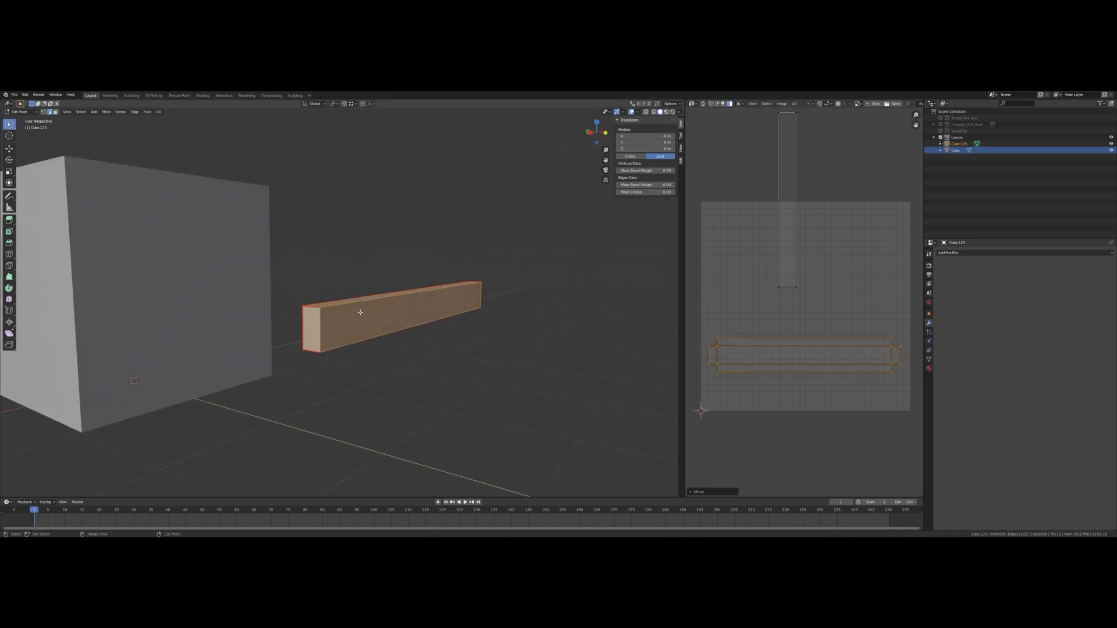
pyautogui.click(790, 277)
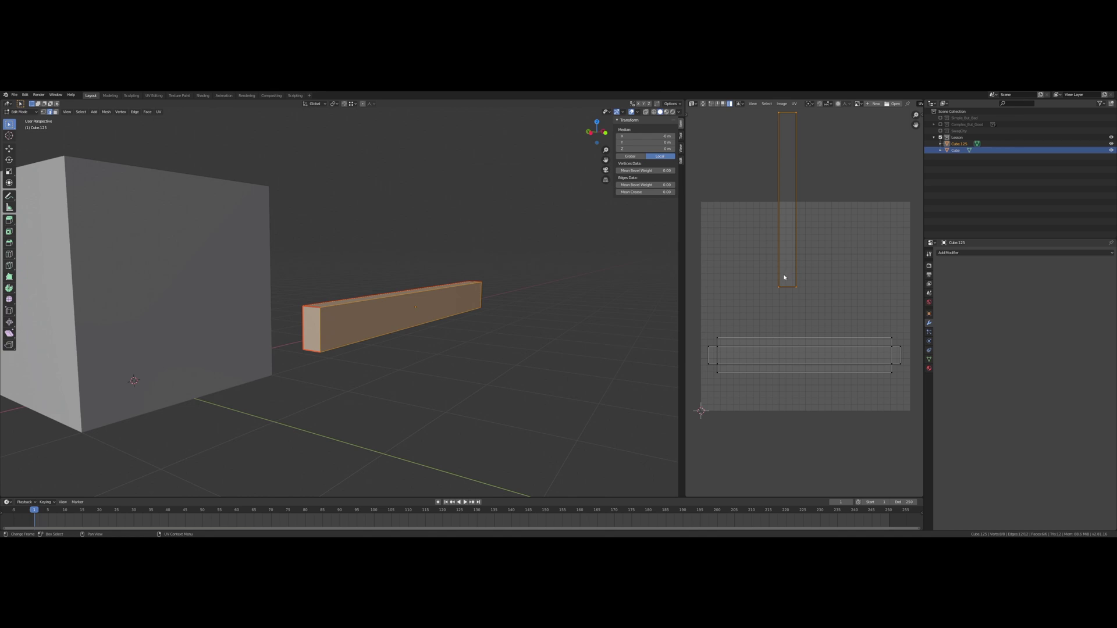
pyautogui.press('g')
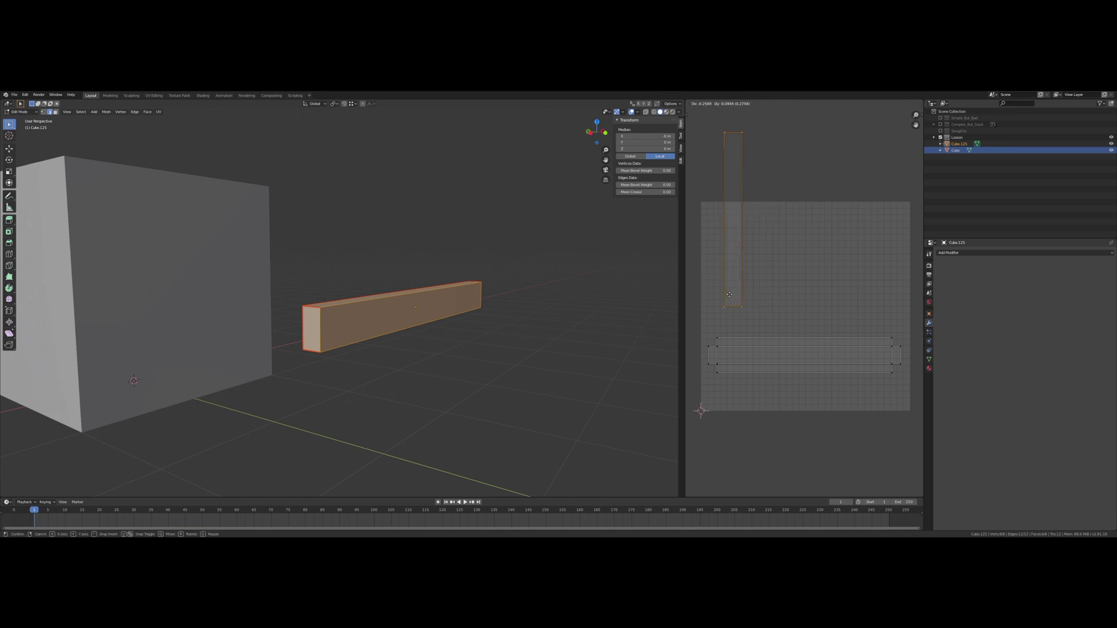
pyautogui.click(732, 294)
pyautogui.moveTo(430, 300); pyautogui.dragTo(413, 331, button='middle')
pyautogui.moveTo(393, 313); pyautogui.dragTo(426, 315, button='middle')
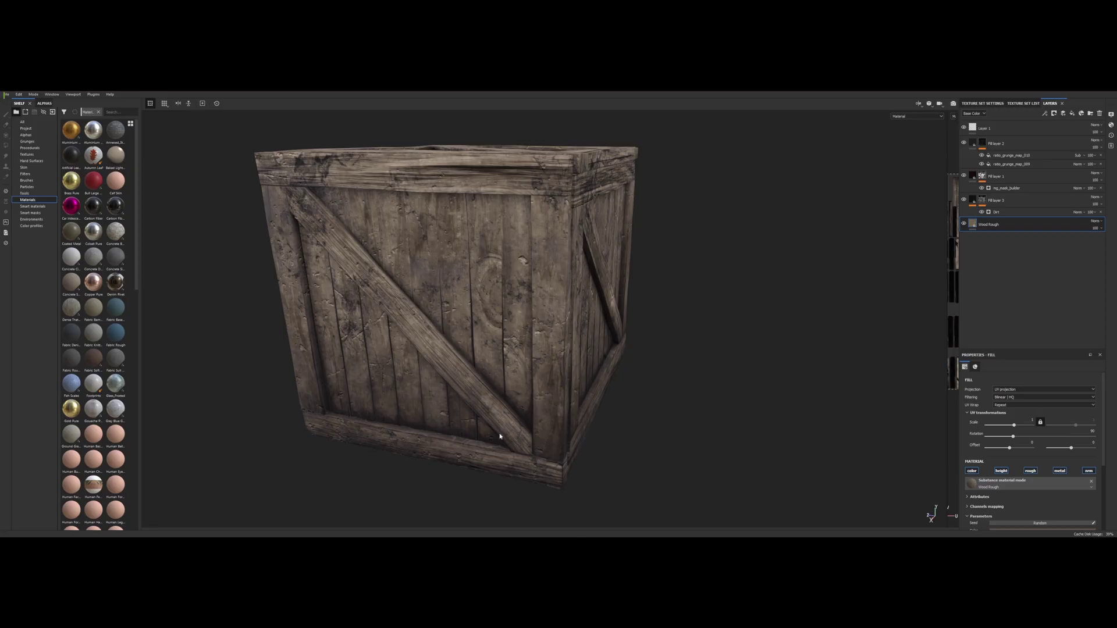
# Switch to Substance Painter and examine the wood grain direction on the textured crate's planks and beams up close
pyautogui.scroll(5, 448, 279)
pyautogui.scroll(6, 493, 204)
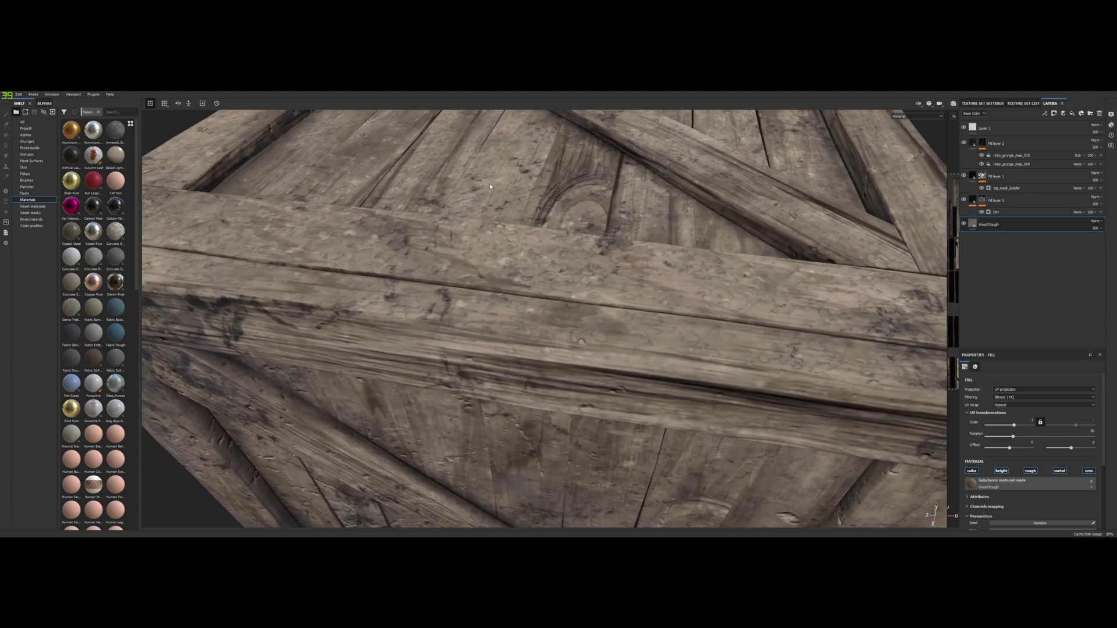
pyautogui.scroll(8, 486, 305)
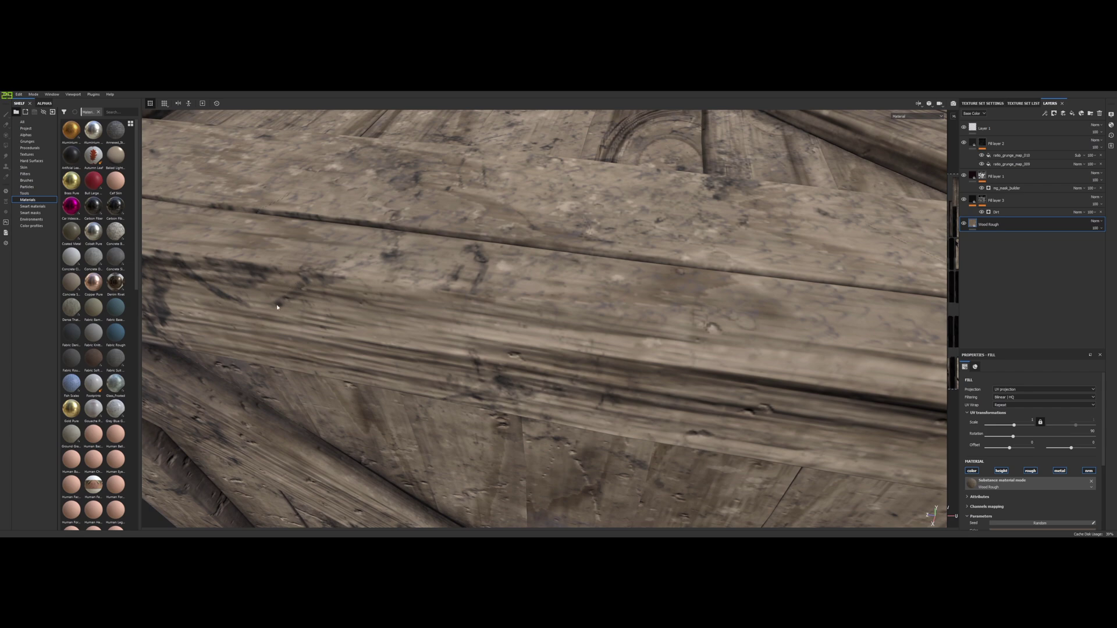
pyautogui.keyDown('alt'); pyautogui.moveTo(299, 356); pyautogui.dragTo(372, 331); pyautogui.keyUp('alt')
pyautogui.keyDown('alt'); pyautogui.moveTo(378, 408); pyautogui.dragTo(419, 294, button='middle'); pyautogui.keyUp('alt')
pyautogui.scroll(3, 397, 312)
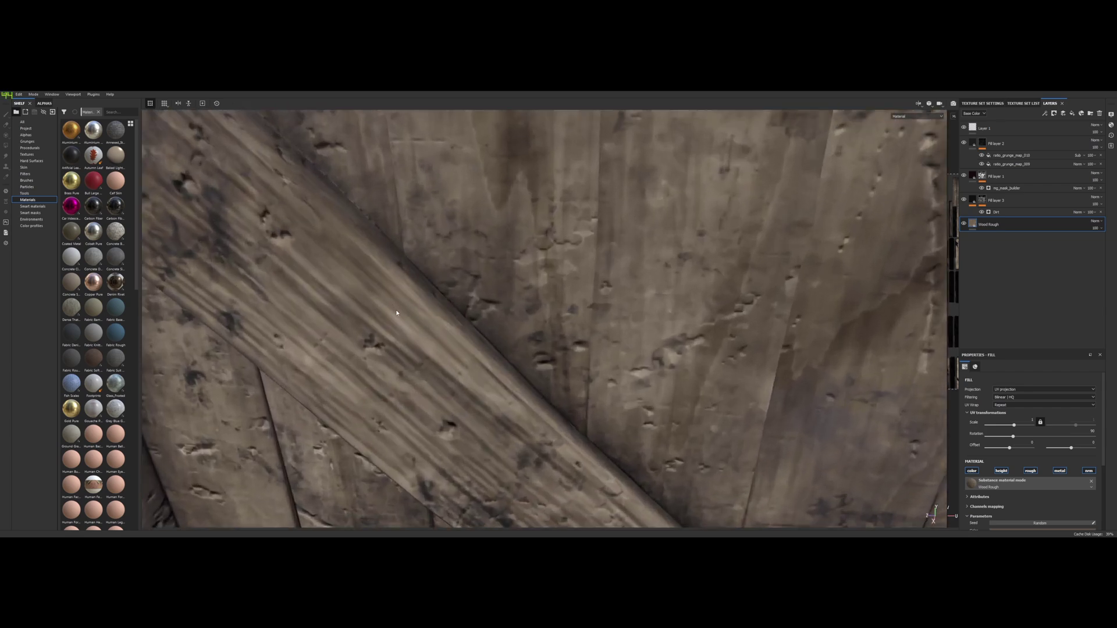
pyautogui.scroll(-7, 400, 309)
pyautogui.keyDown('alt'); pyautogui.moveTo(447, 311); pyautogui.dragTo(621, 501, button='right'); pyautogui.keyUp('alt')
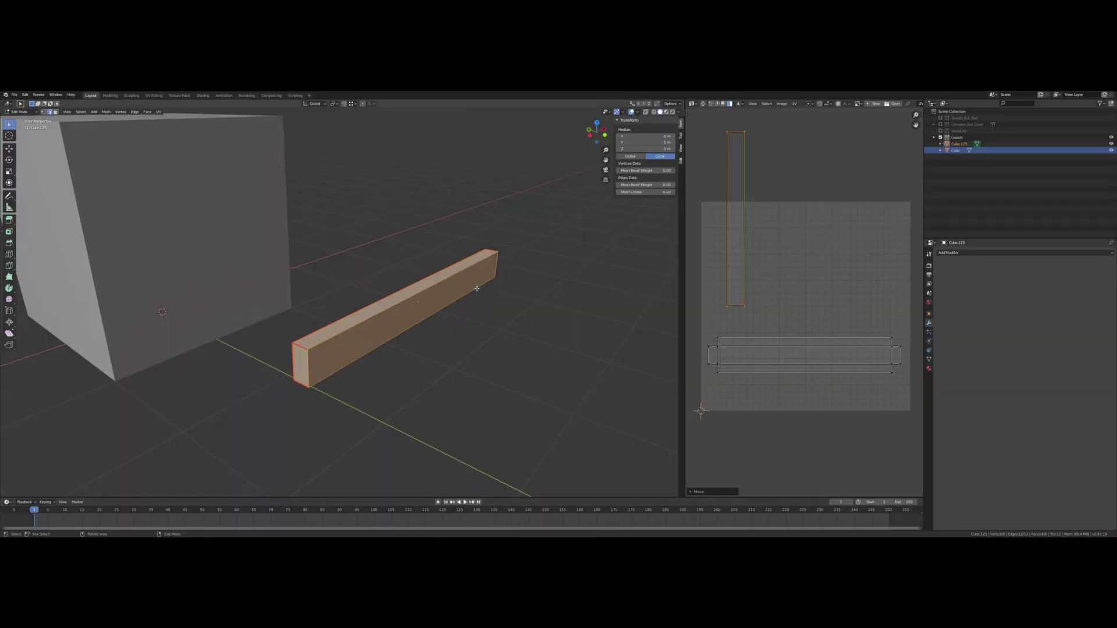
# Back in Blender, add a Bevel modifier to the beam with its limit method set to Weight
pyautogui.moveTo(407, 291); pyautogui.dragTo(487, 276, button='middle')
pyautogui.scroll(2, 462, 284)
pyautogui.click(989, 253)
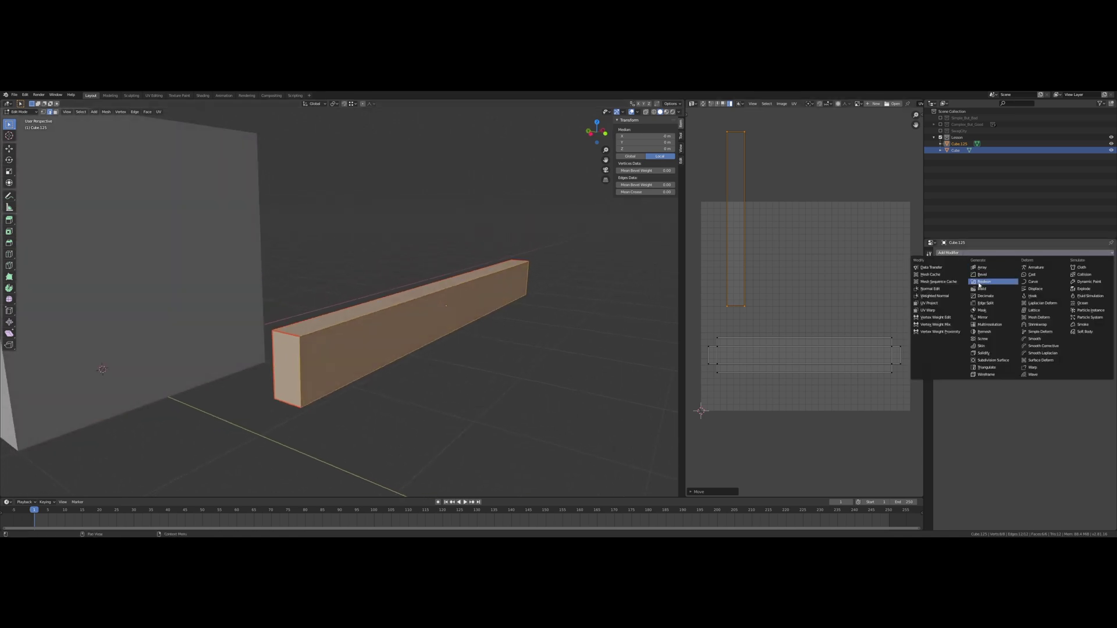
pyautogui.click(988, 274)
pyautogui.moveTo(523, 278); pyautogui.dragTo(408, 263, button='middle')
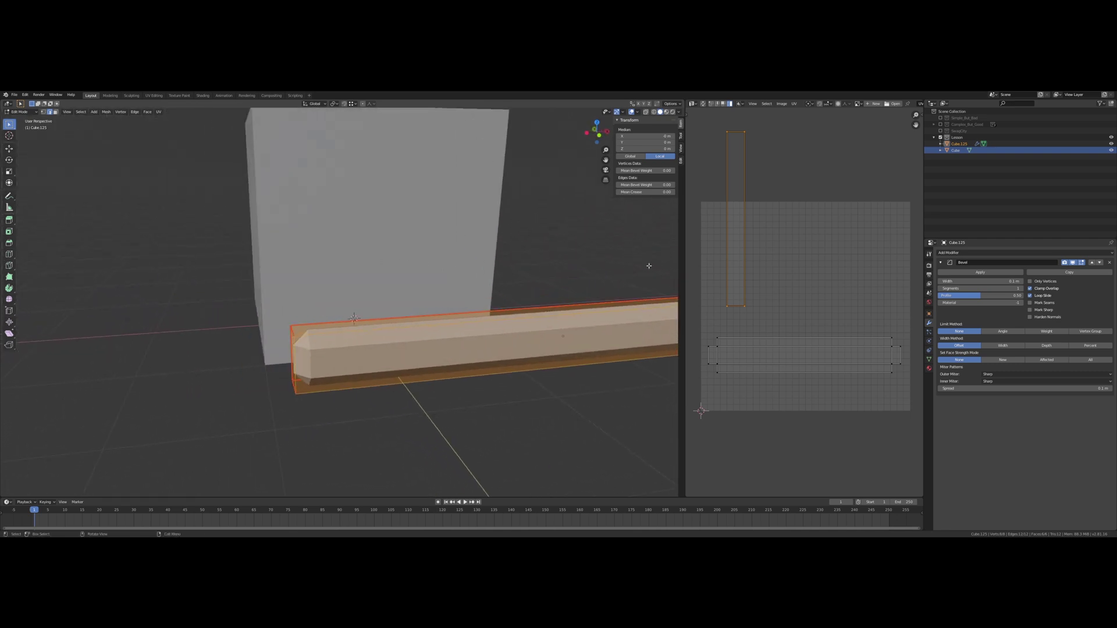
pyautogui.click(1045, 331)
pyautogui.scroll(3, 451, 310)
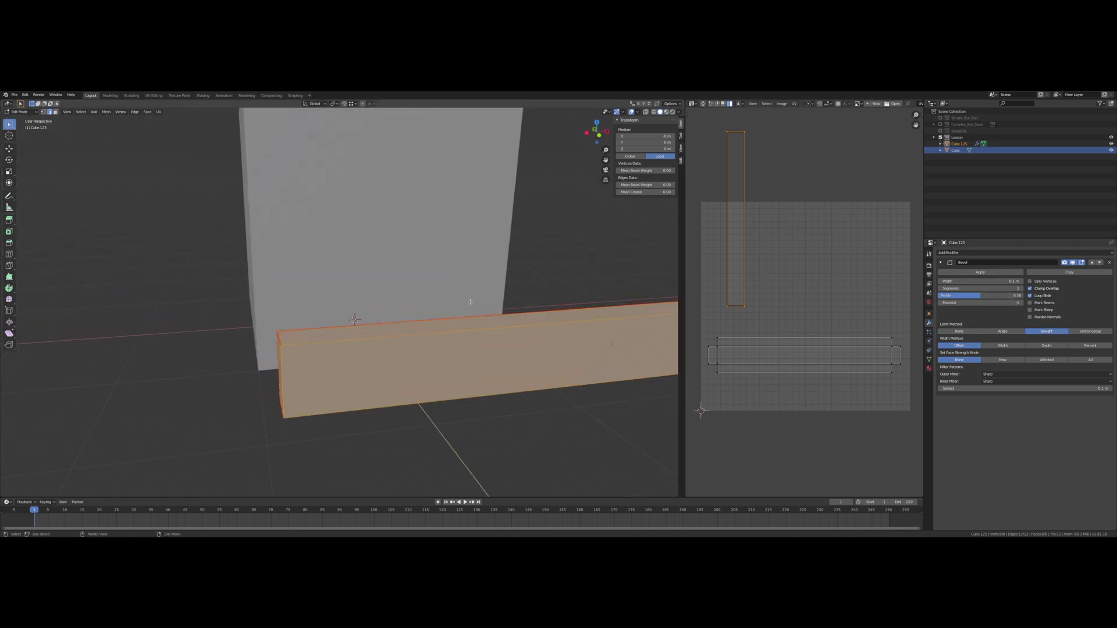
pyautogui.scroll(-2, 450, 310)
# Set the mean bevel weight of all the beam's edges to about 0.03
pyautogui.press('Tab')
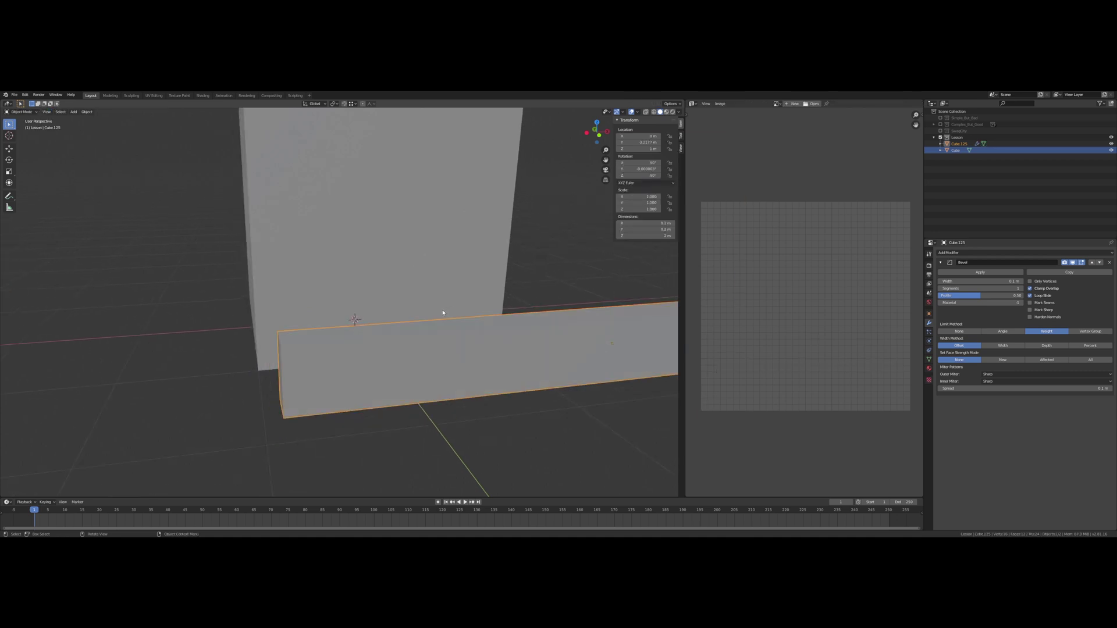
pyautogui.press('Tab')
pyautogui.moveTo(443, 312); pyautogui.dragTo(548, 255, button='middle')
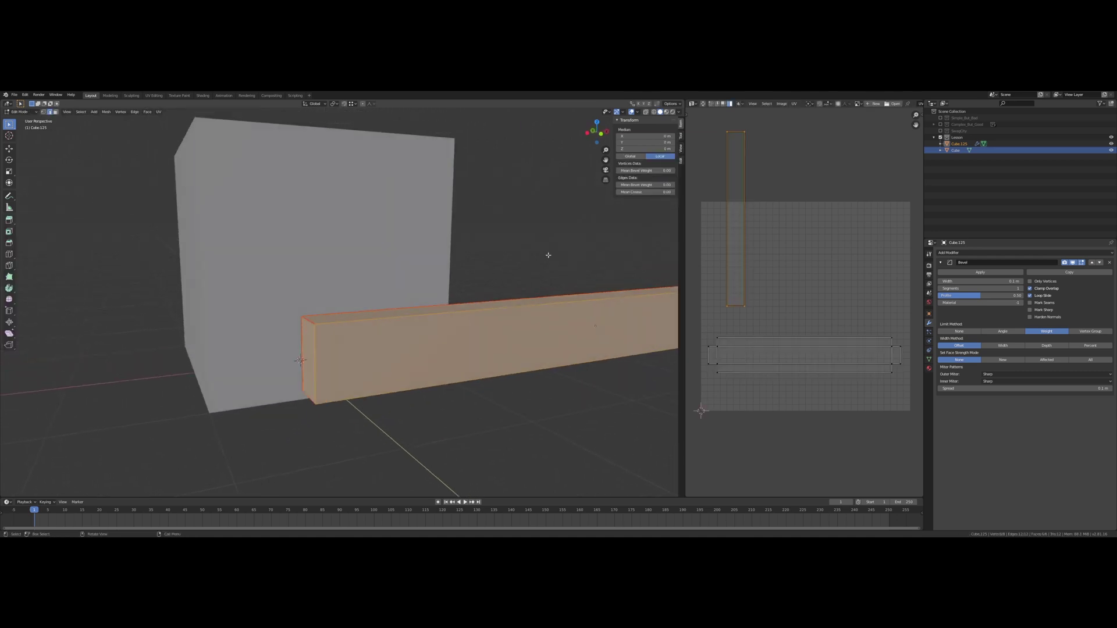
pyautogui.moveTo(640, 185); pyautogui.dragTo(650, 185)
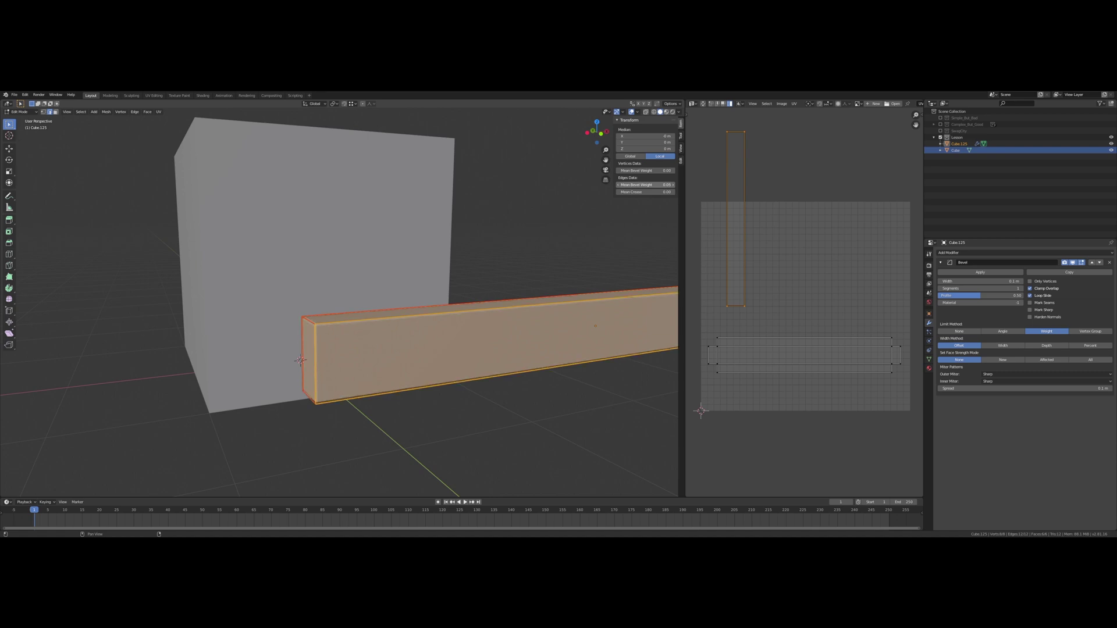
pyautogui.moveTo(650, 185); pyautogui.dragTo(644, 184)
# Set the beam's Bevel modifier to 2 segments and inspect the rounded edges in Object Mode
pyautogui.scroll(3, 375, 308)
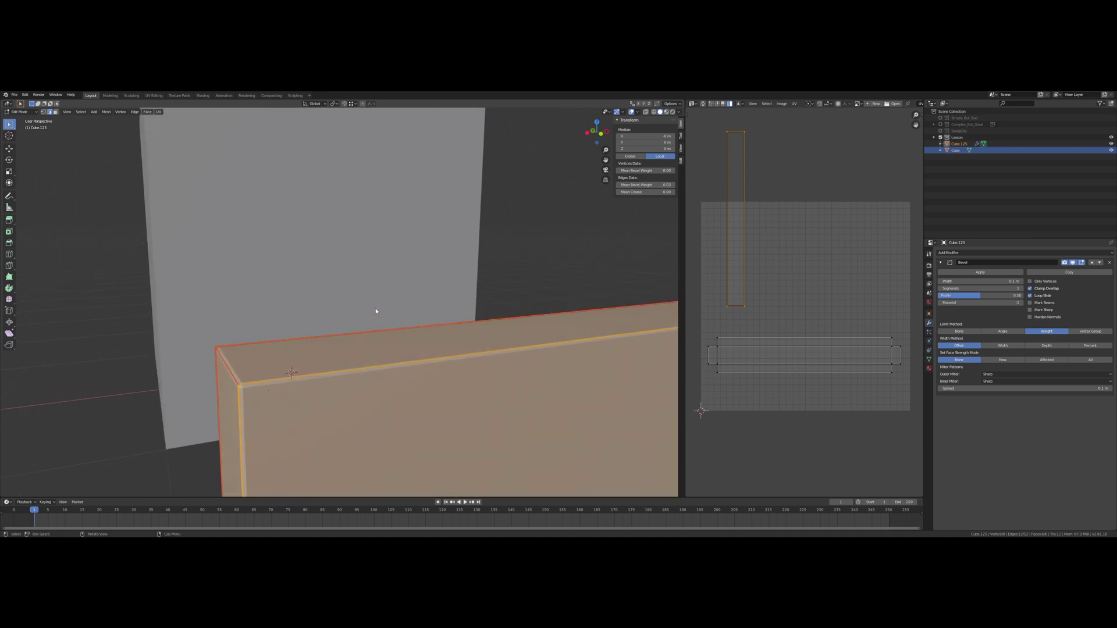
pyautogui.keyDown('shift'); pyautogui.moveTo(358, 342); pyautogui.dragTo(377, 311, button='middle'); pyautogui.keyUp('shift')
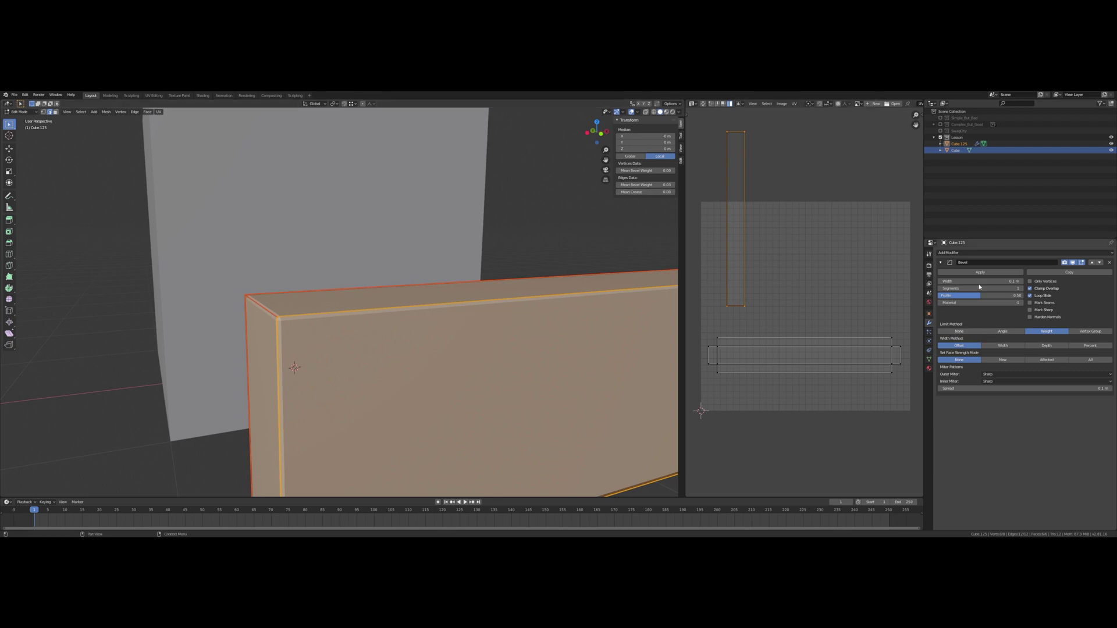
pyautogui.write('2')
pyautogui.press('Return')
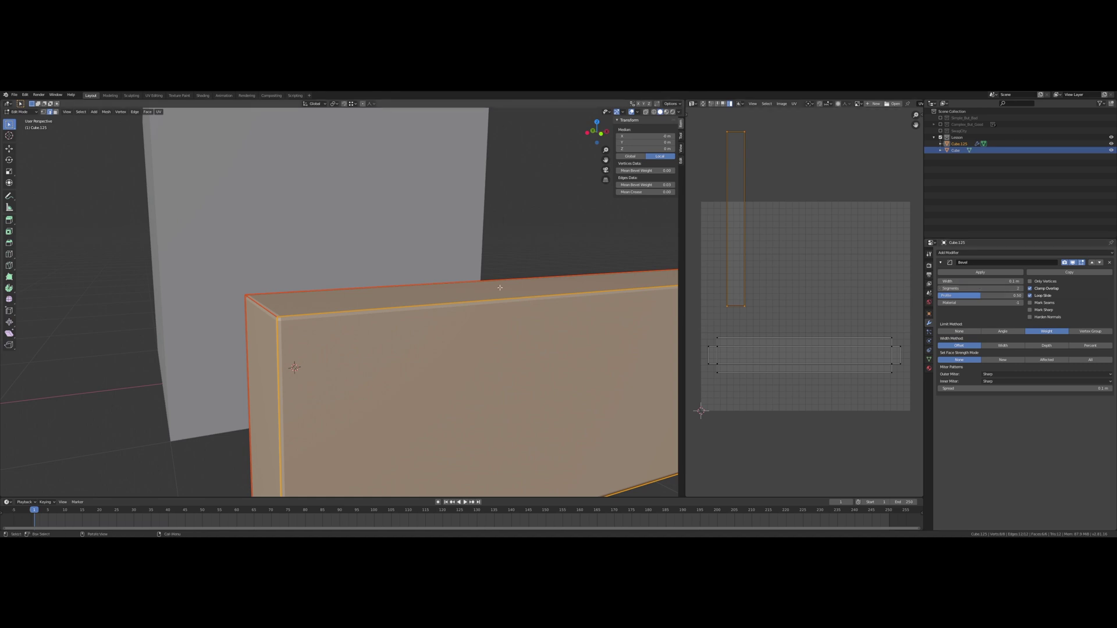
pyautogui.press('Tab')
pyautogui.scroll(1, 433, 299)
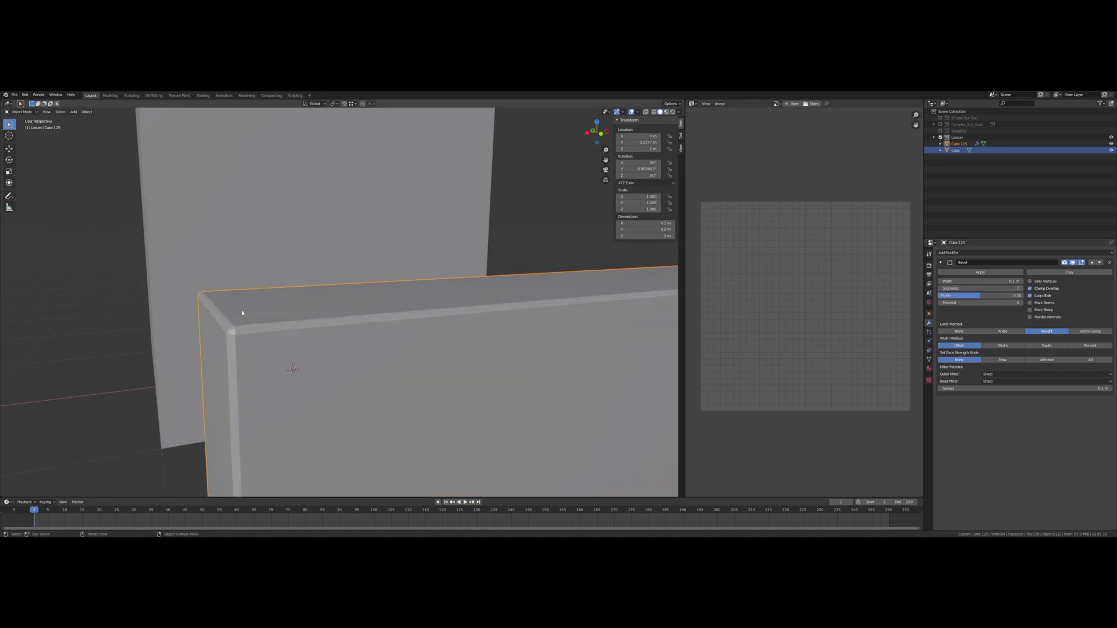
pyautogui.moveTo(242, 312); pyautogui.dragTo(256, 315, button='middle')
pyautogui.moveTo(427, 343); pyautogui.dragTo(452, 271, button='middle')
pyautogui.scroll(-2, 448, 283)
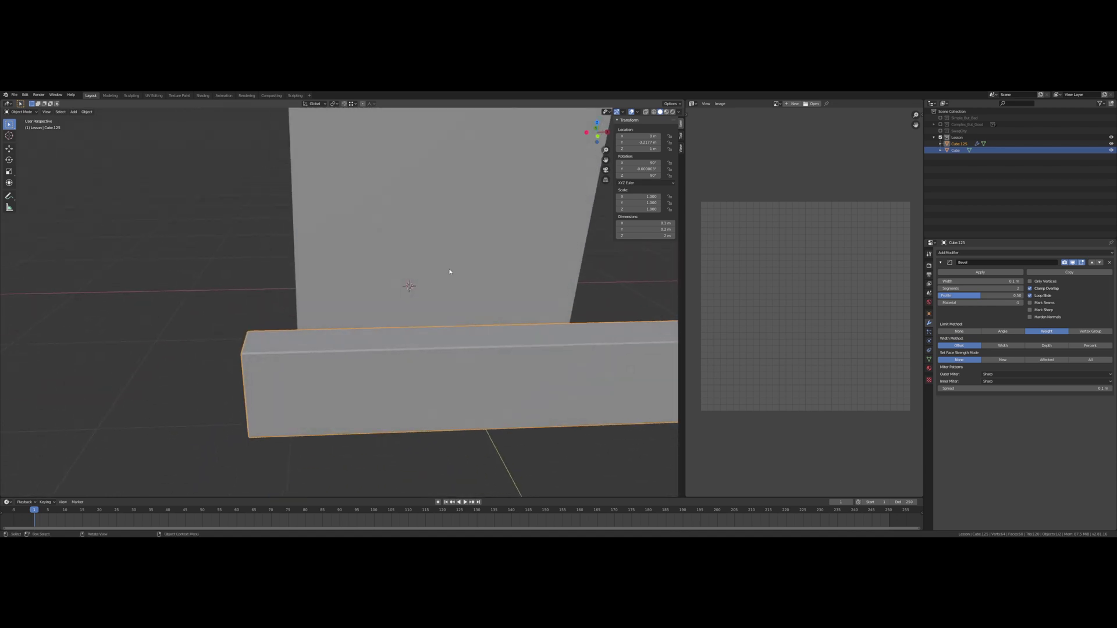
pyautogui.scroll(-1, 451, 272)
# Add six evenly spaced loop cuts across the beam's length without sliding them, and return to Object Mode
pyautogui.moveTo(544, 280); pyautogui.dragTo(433, 230, button='middle')
pyautogui.press('Tab')
pyautogui.press('ctrl')
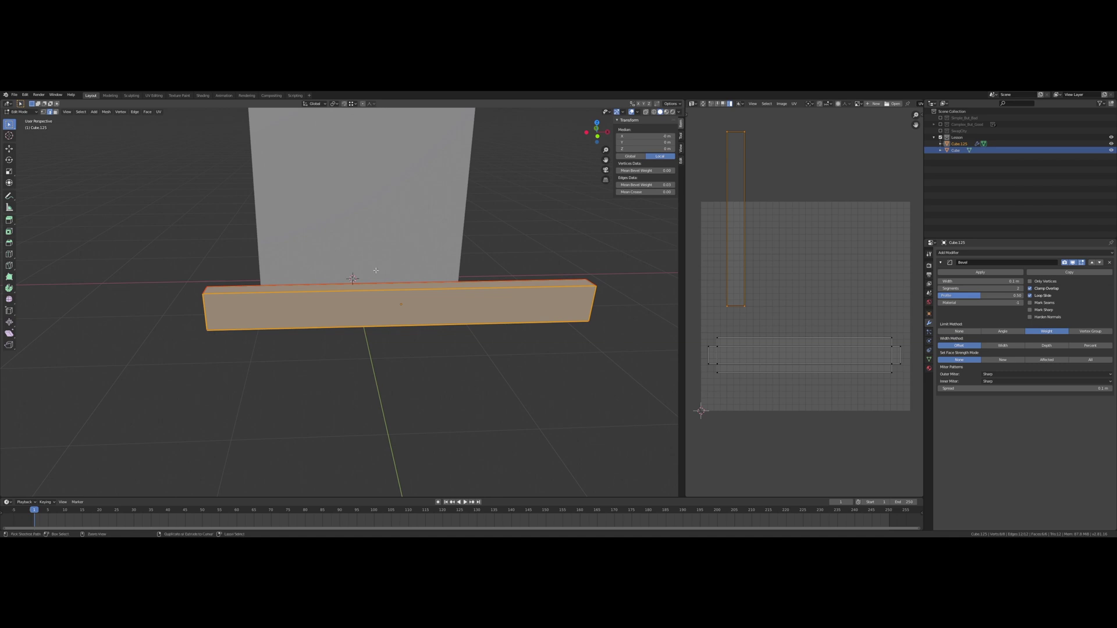
pyautogui.moveTo(366, 281)
pyautogui.mouseDown(button='middle')
pyautogui.moveTo(442, 273)
pyautogui.moveTo(356, 292)
pyautogui.mouseUp(button='middle')
pyautogui.hotkey('ctrl', 'r')
pyautogui.scroll(5, 366, 297)
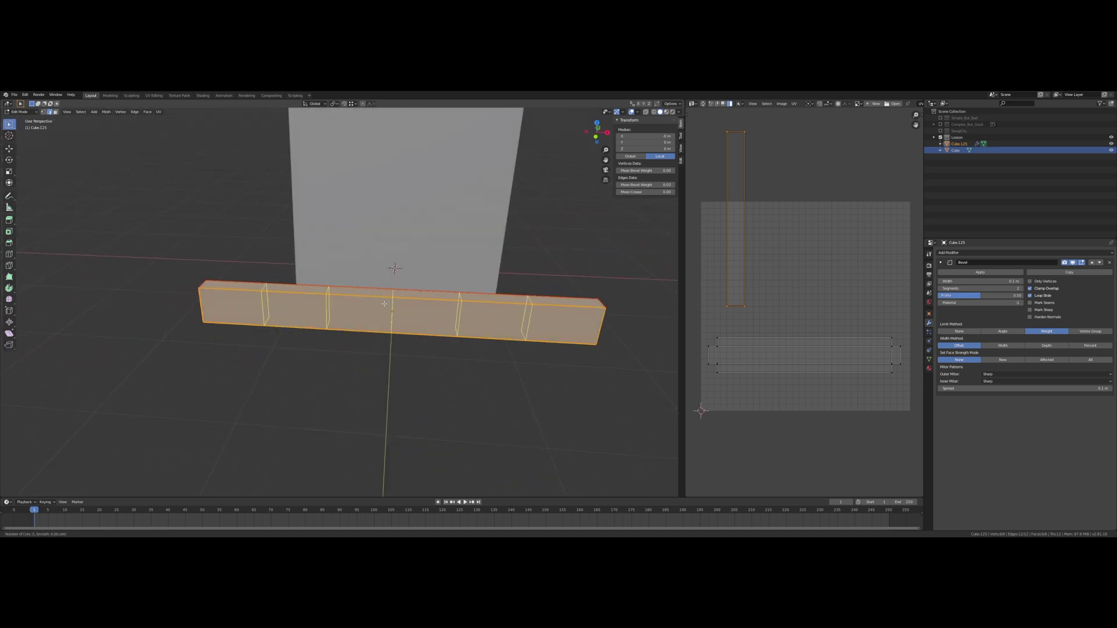
pyautogui.click(386, 305)
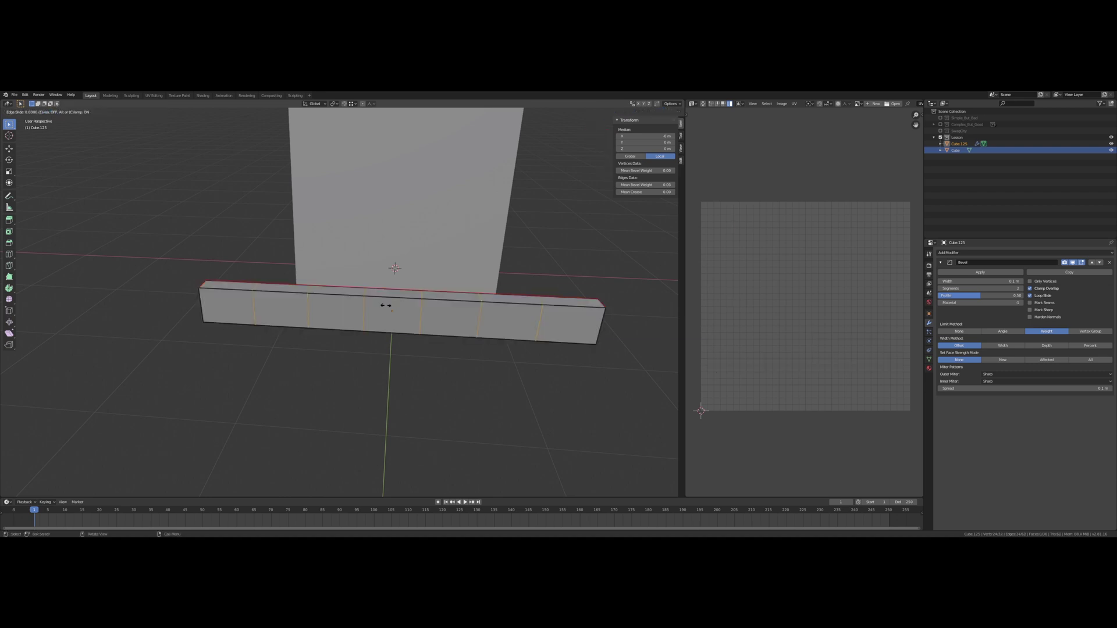
pyautogui.rightClick(386, 305)
pyautogui.moveTo(351, 344); pyautogui.dragTo(359, 340, button='middle')
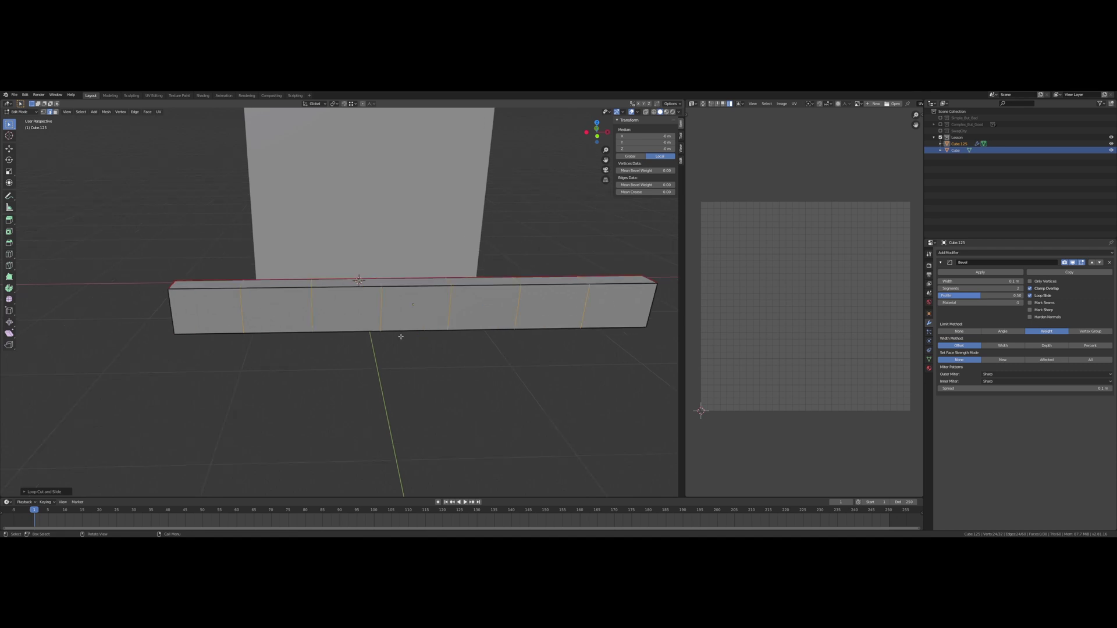
pyautogui.press('Tab')
# Enable snapping and move the beam along the Y axis until it sits flush against the large cube's side face
pyautogui.moveTo(386, 352)
pyautogui.mouseDown(button='middle')
pyautogui.moveTo(419, 345)
pyautogui.moveTo(407, 355)
pyautogui.mouseUp(button='middle')
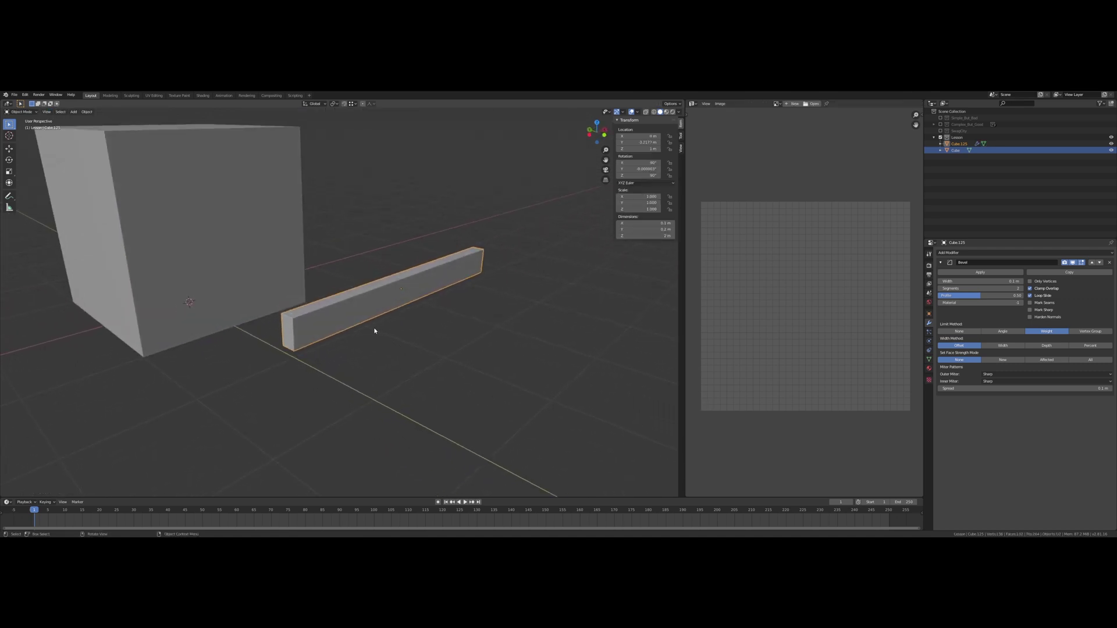
pyautogui.moveTo(358, 329); pyautogui.dragTo(316, 317, button='middle')
pyautogui.moveTo(522, 286); pyautogui.dragTo(326, 278, button='middle')
pyautogui.moveTo(409, 287); pyautogui.dragTo(302, 278, button='middle')
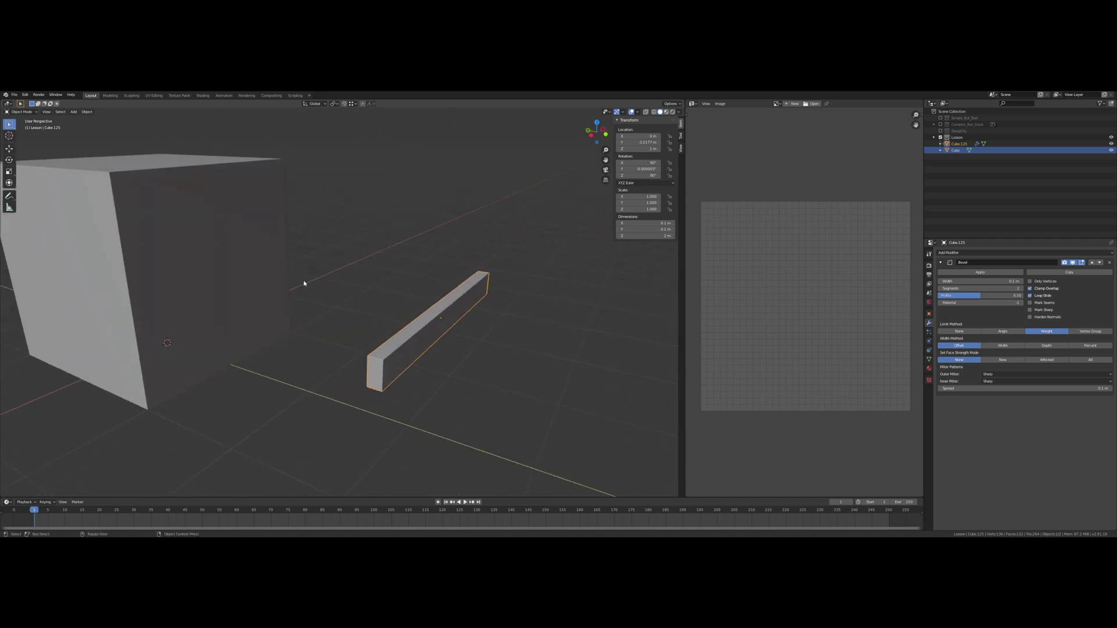
pyautogui.click(345, 104)
pyautogui.click(351, 105)
pyautogui.press('g')
pyautogui.press('y')
pyautogui.click(145, 410)
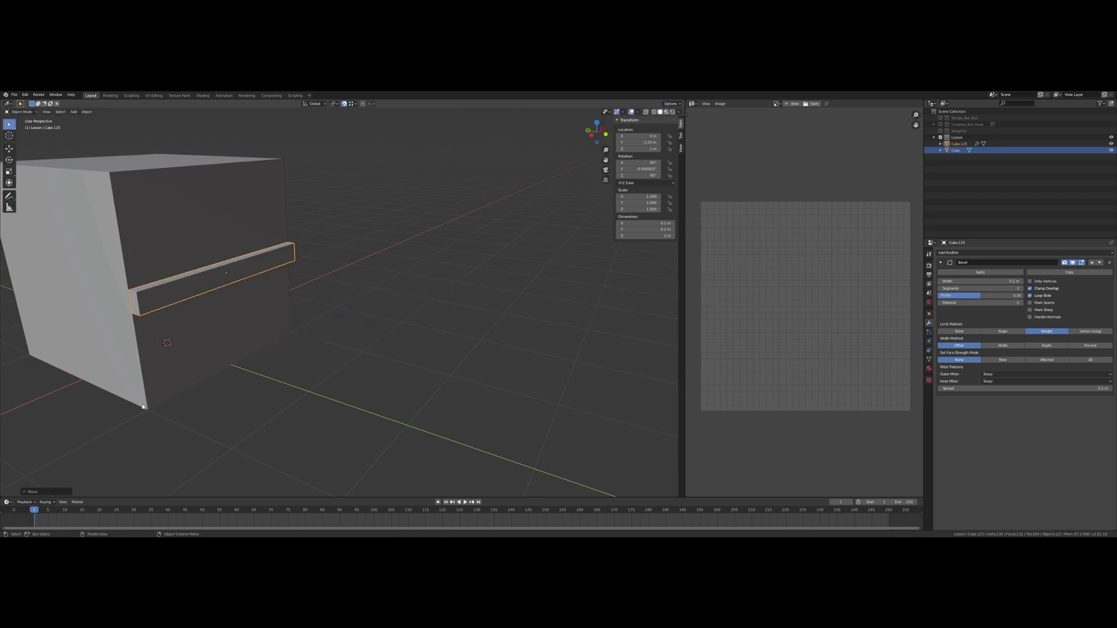
# Snap the beam down along the Z axis to the large cube's bottom corner
pyautogui.press('g')
pyautogui.press('z')
pyautogui.click(145, 410)
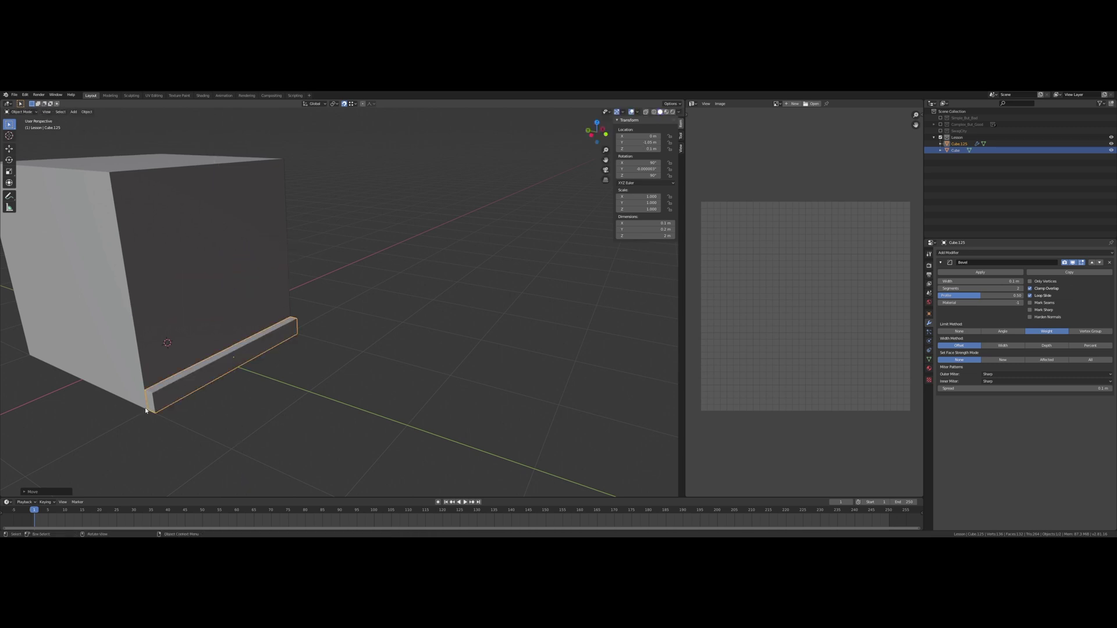
pyautogui.scroll(-6, 319, 327)
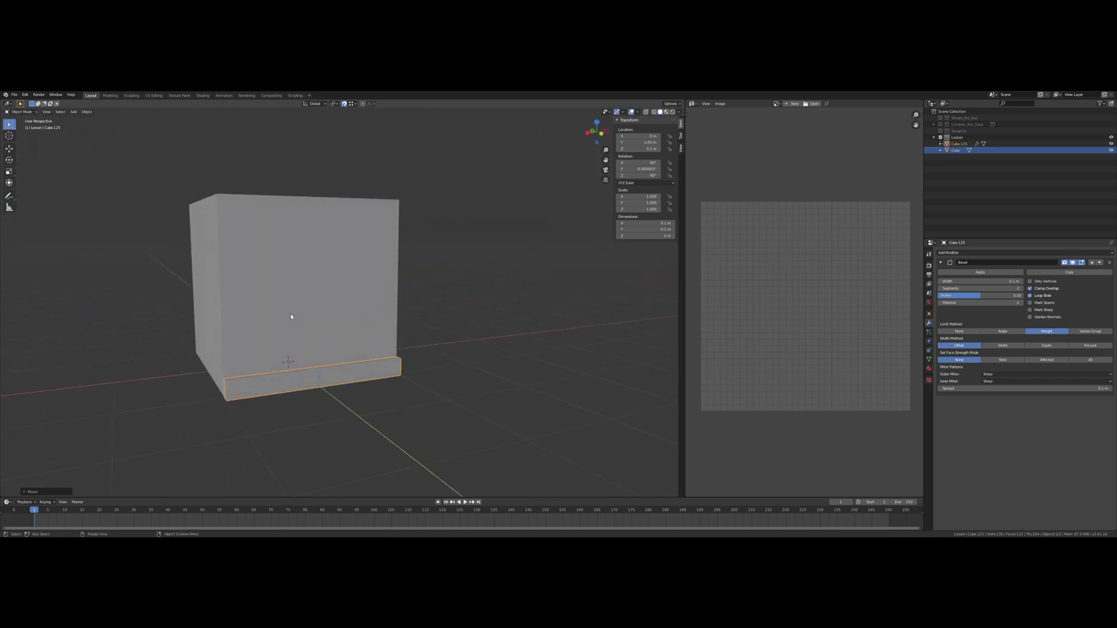
pyautogui.scroll(8, 285, 330)
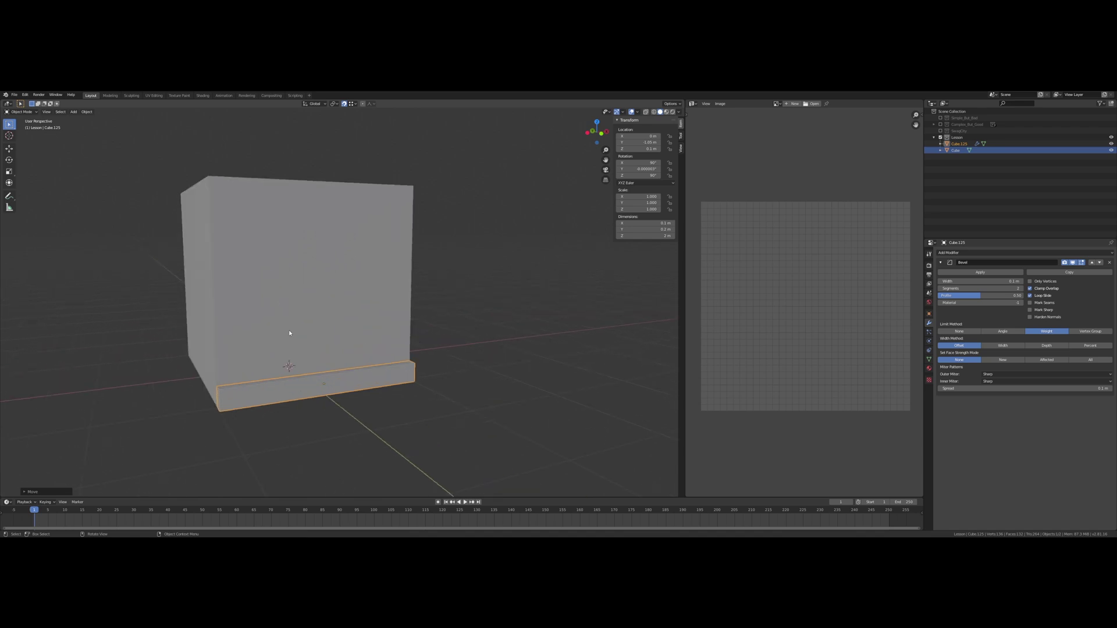
pyautogui.keyDown('shift'); pyautogui.moveTo(350, 311); pyautogui.dragTo(470, 227, button='middle'); pyautogui.keyUp('shift')
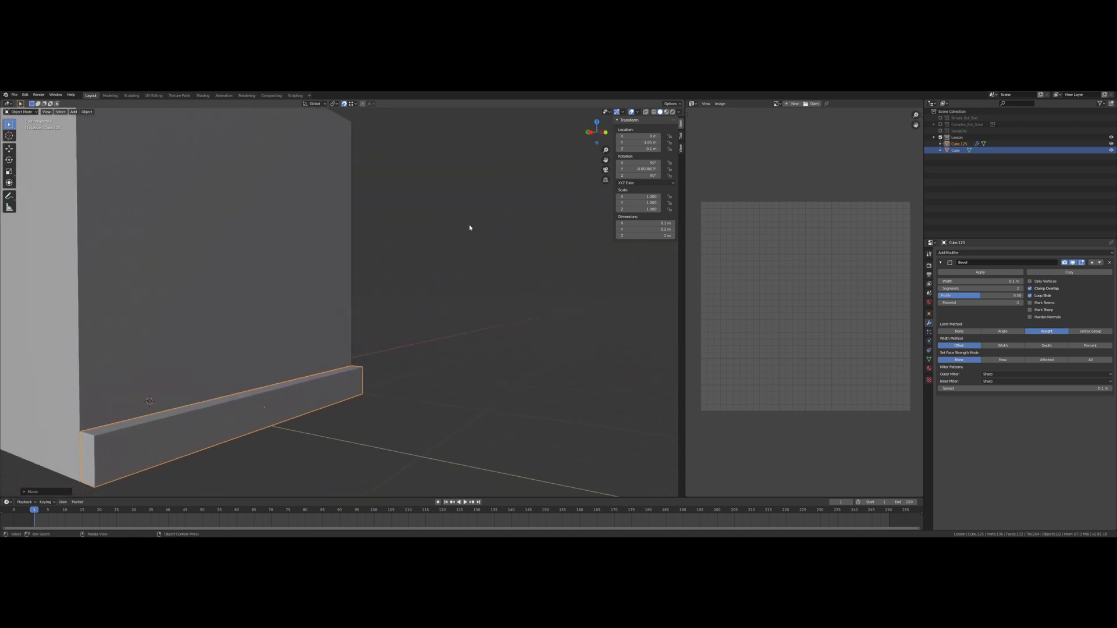
# Enter Edit Mode on the beam and switch to vertex selection
pyautogui.moveTo(233, 352)
pyautogui.mouseDown(button='middle')
pyautogui.moveTo(264, 323)
pyautogui.moveTo(212, 355)
pyautogui.mouseUp(button='middle')
pyautogui.keyDown('shift'); pyautogui.moveTo(277, 329); pyautogui.dragTo(371, 288, button='middle'); pyautogui.keyUp('shift')
pyautogui.scroll(-3, 341, 296)
pyautogui.scroll(5, 339, 298)
pyautogui.scroll(-9, 444, 269)
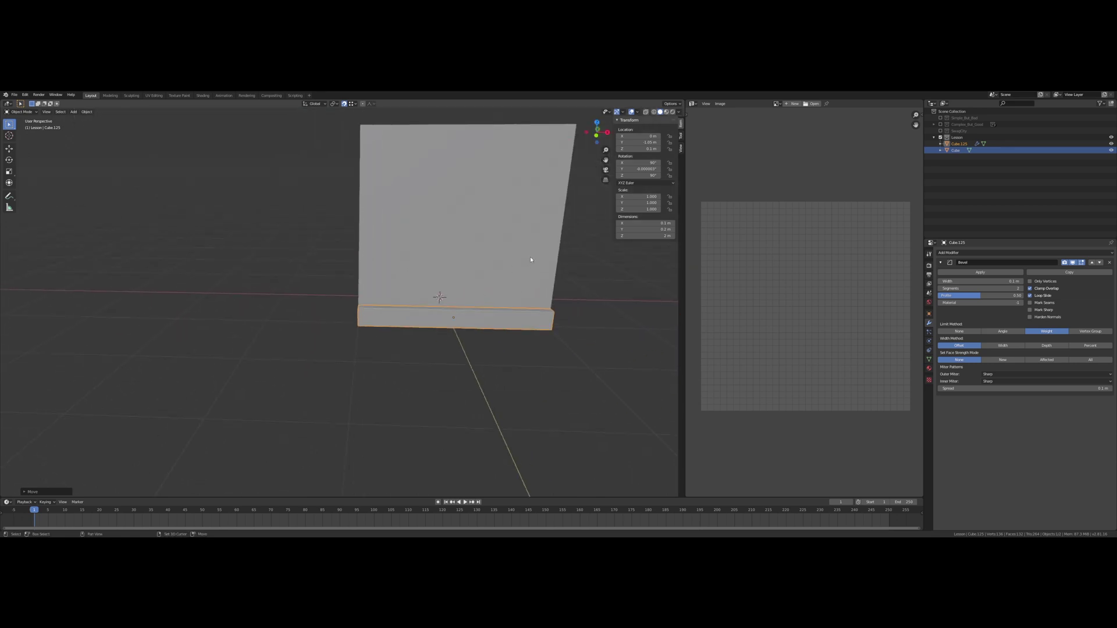
pyautogui.keyDown('shift'); pyautogui.moveTo(530, 259); pyautogui.dragTo(407, 270, button='middle'); pyautogui.keyUp('shift')
pyautogui.scroll(5, 383, 276)
pyautogui.press('Tab')
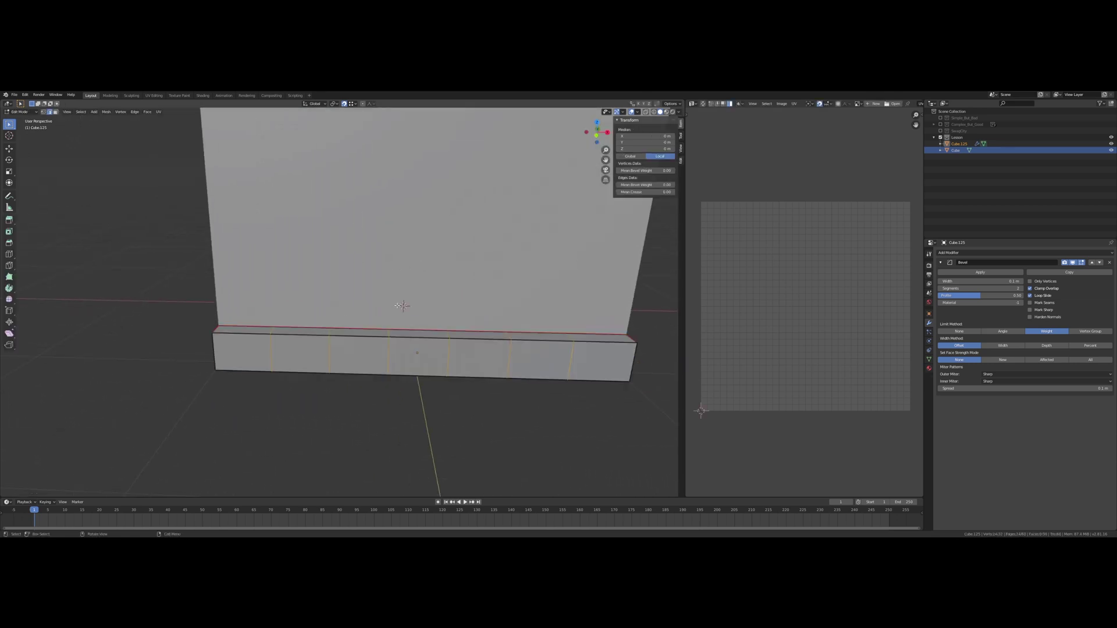
pyautogui.click(42, 113)
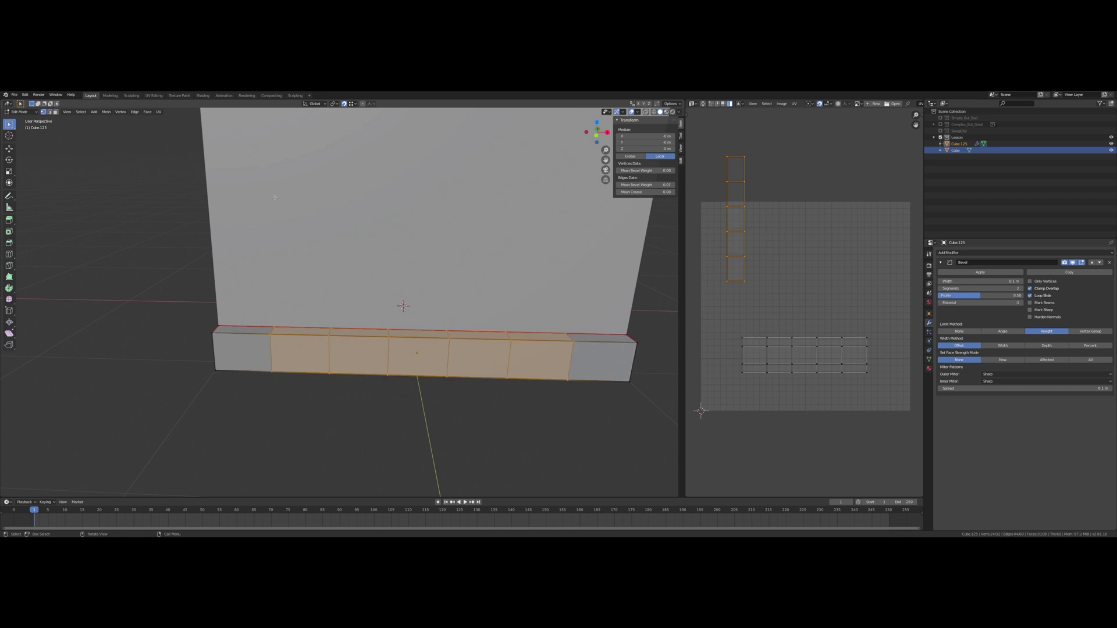
# Select the outer top corner vertex at one end of the beam and shift it slightly
pyautogui.moveTo(449, 245); pyautogui.dragTo(319, 223, button='middle')
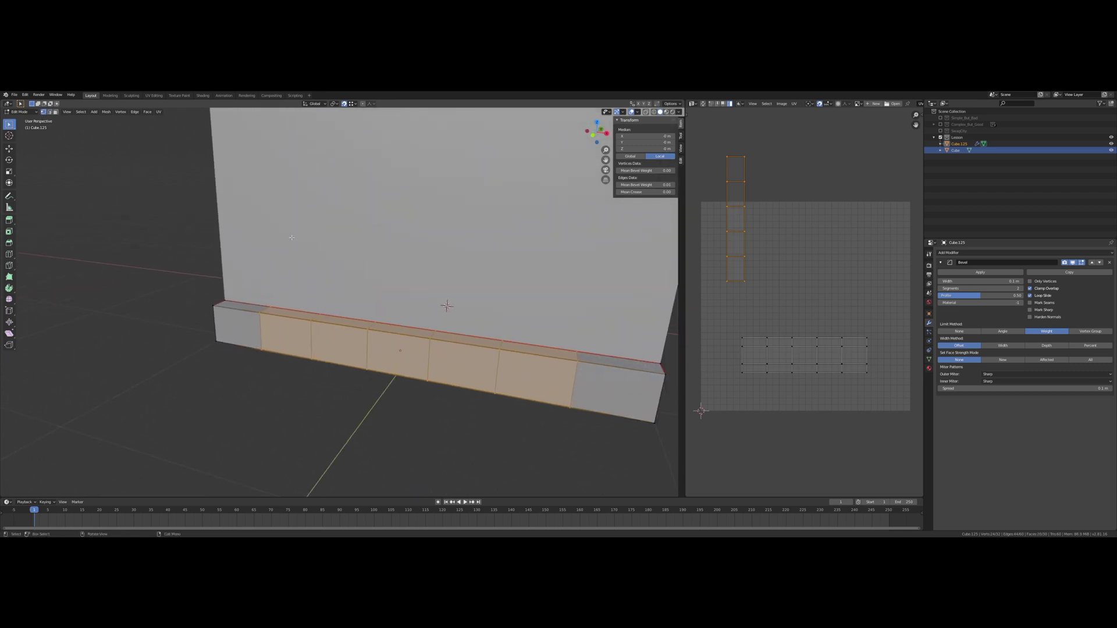
pyautogui.scroll(4, 265, 256)
pyautogui.moveTo(254, 261)
pyautogui.mouseDown(button='middle')
pyautogui.moveTo(242, 259)
pyautogui.moveTo(244, 274)
pyautogui.mouseUp(button='middle')
pyautogui.scroll(2, 253, 262)
pyautogui.moveTo(220, 300); pyautogui.dragTo(237, 320)
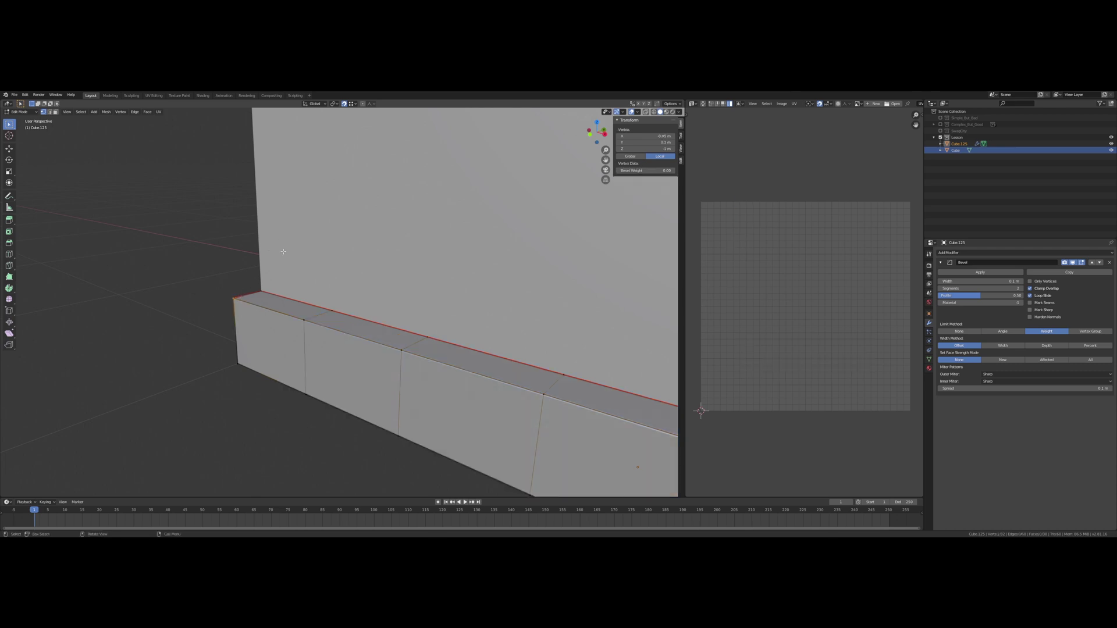
pyautogui.press('g')
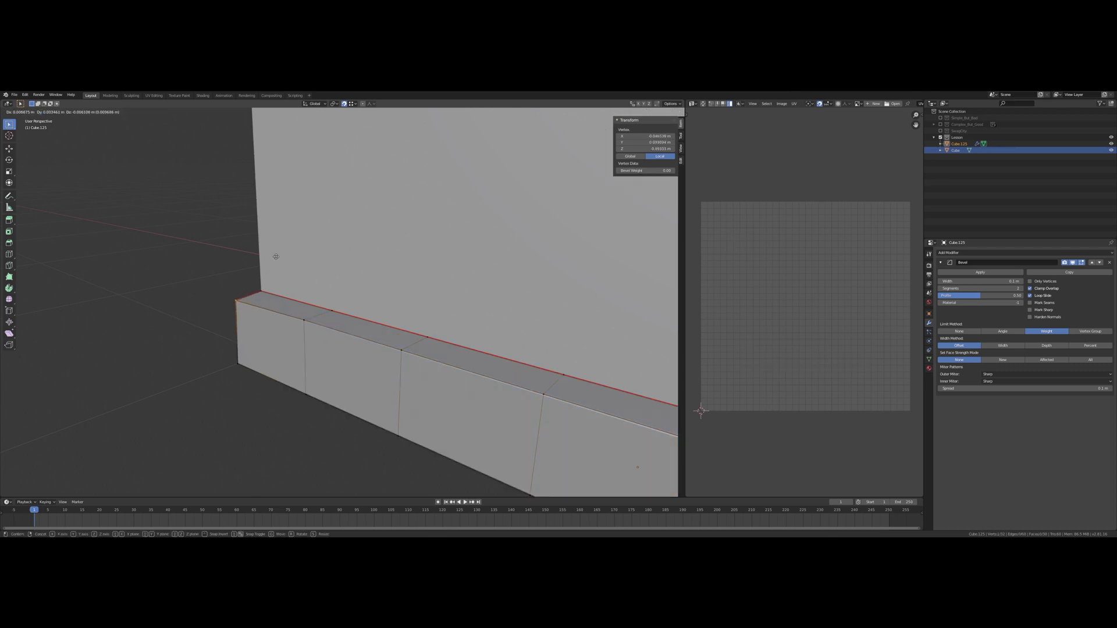
pyautogui.click(266, 288)
# Nudge the outer and inner top vertices of the first two loop cuts to make the beam's upper edges uneven
pyautogui.moveTo(266, 288); pyautogui.dragTo(280, 338, button='middle')
pyautogui.click(279, 321)
pyautogui.press('g')
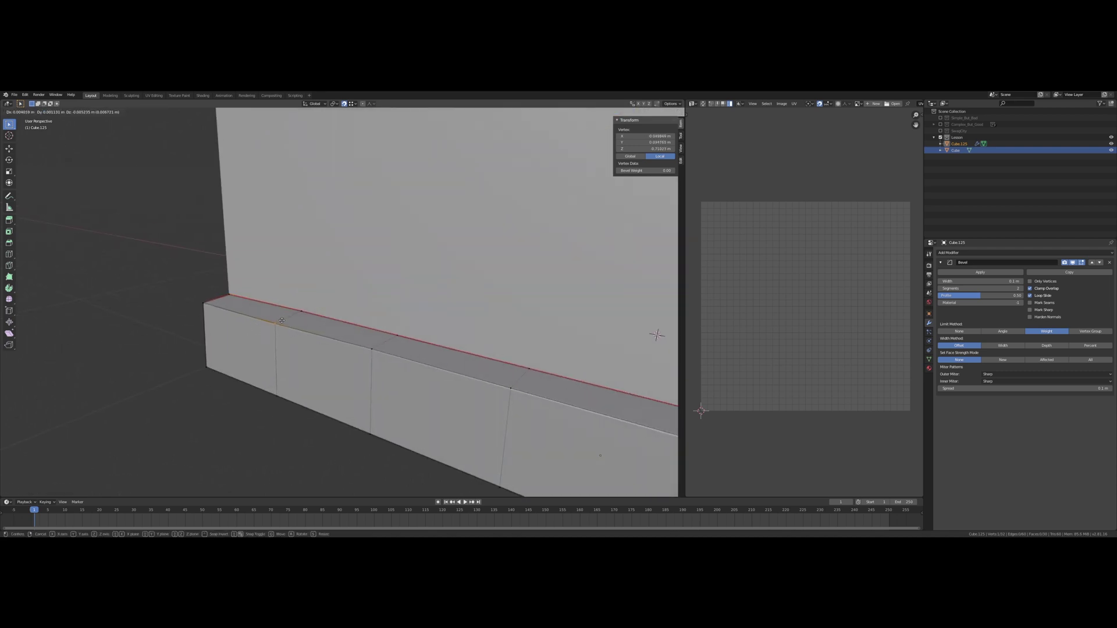
pyautogui.click(322, 303)
pyautogui.moveTo(323, 304); pyautogui.dragTo(370, 314, button='middle')
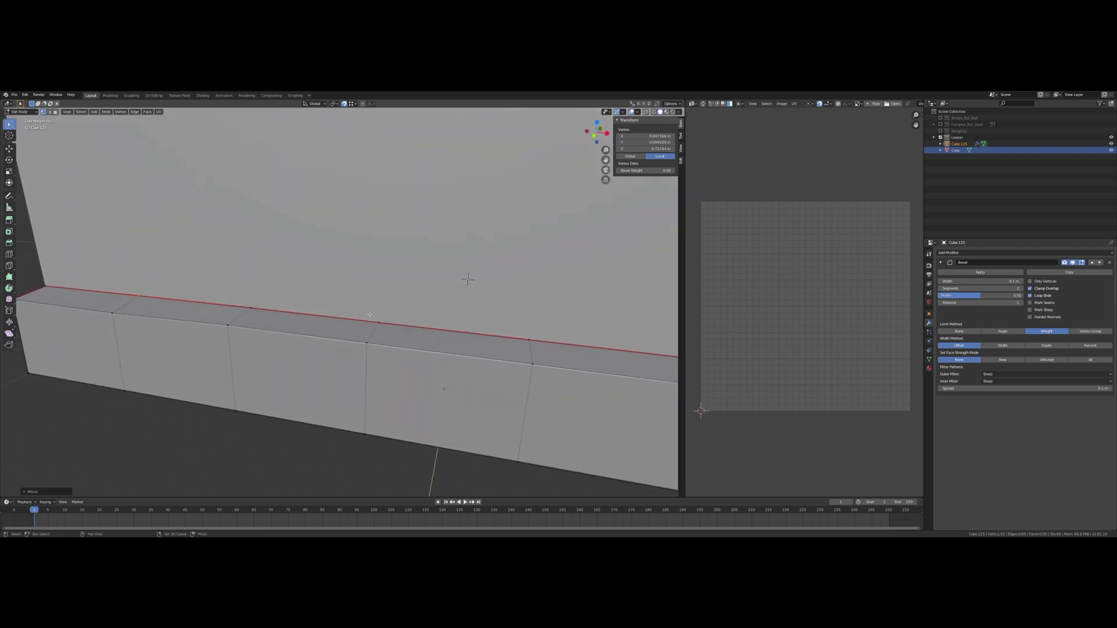
pyautogui.press('g')
pyautogui.moveTo(221, 335); pyautogui.dragTo(263, 300)
pyautogui.click(245, 322)
pyautogui.press('g')
pyautogui.click(260, 303)
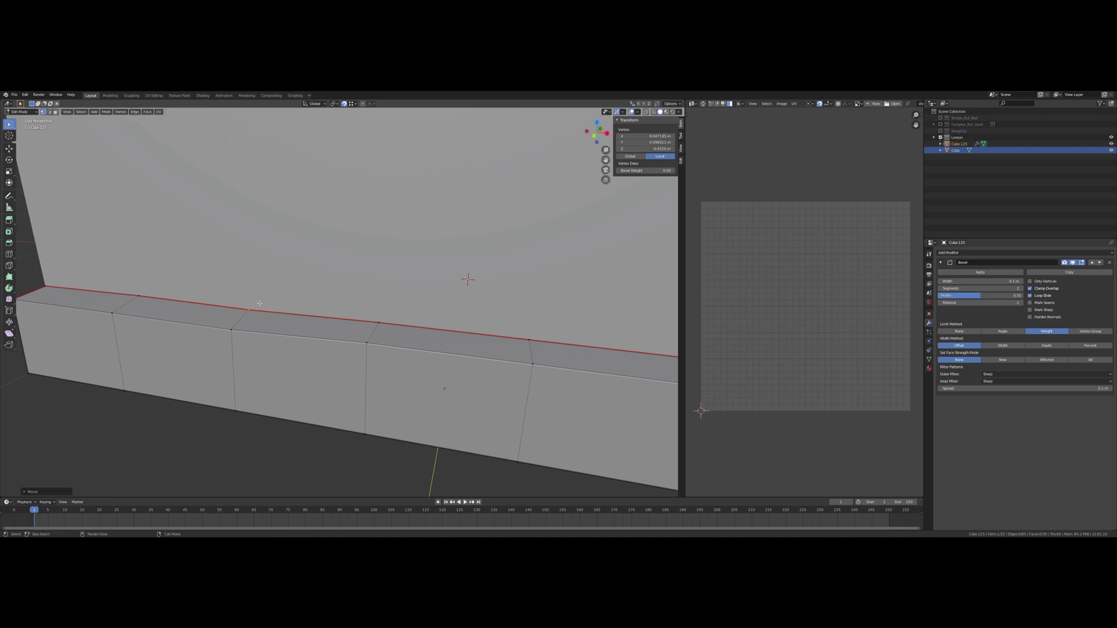
# Nudge the outer and inner top vertices of the third loop cut, near the middle of the beam
pyautogui.moveTo(259, 303); pyautogui.dragTo(289, 330, button='middle')
pyautogui.moveTo(210, 317); pyautogui.dragTo(251, 286)
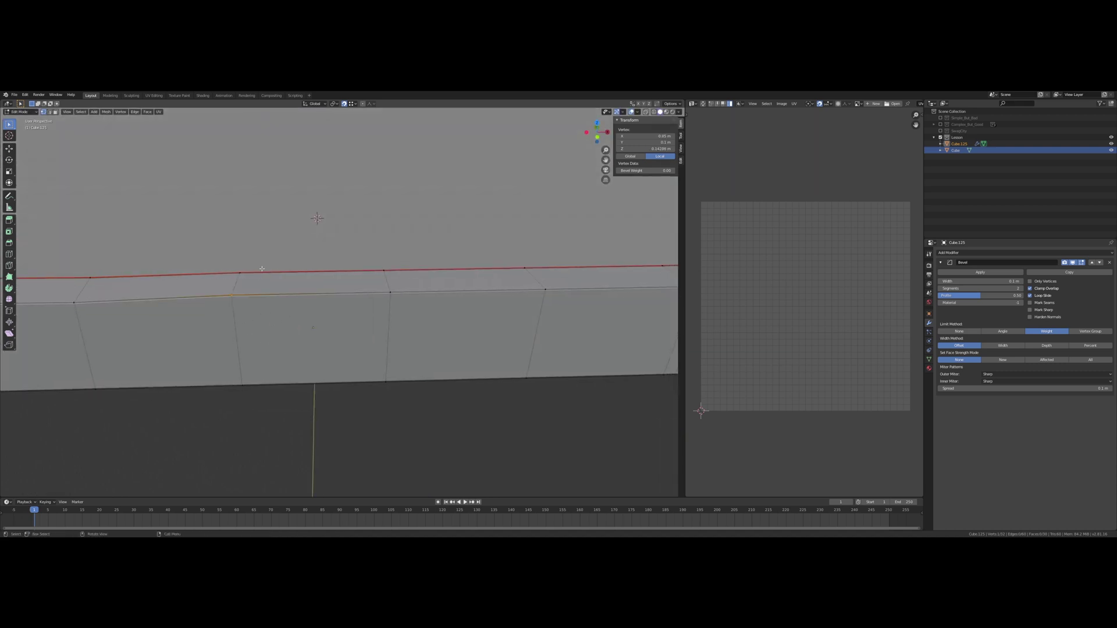
pyautogui.press('KP_Decimal')
pyautogui.scroll(-12, 360, 287)
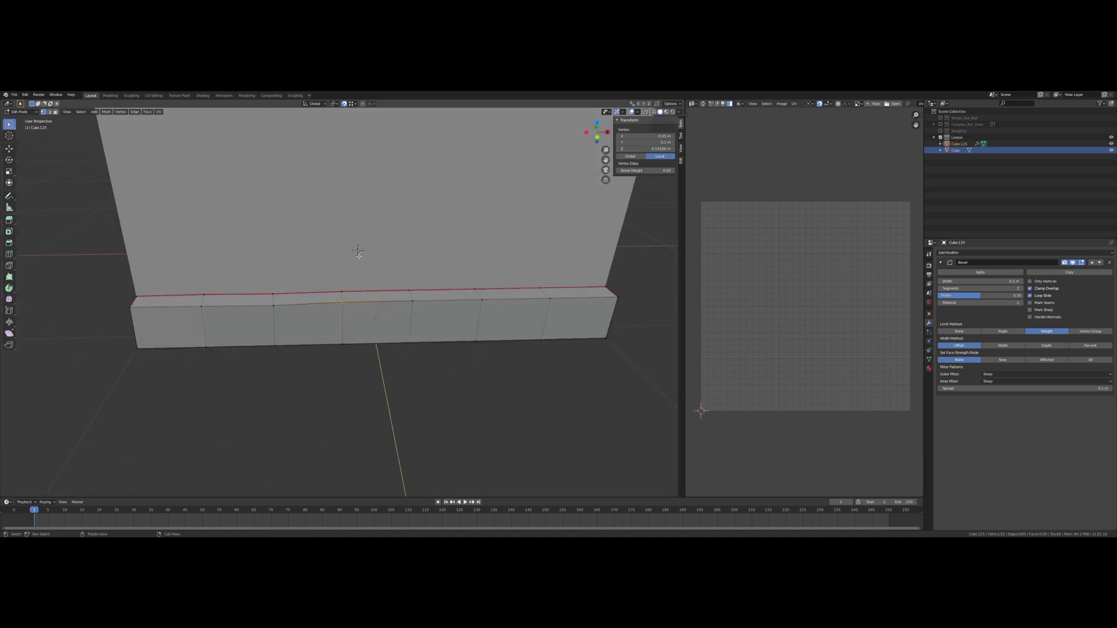
pyautogui.moveTo(341, 291); pyautogui.dragTo(362, 254, button='middle')
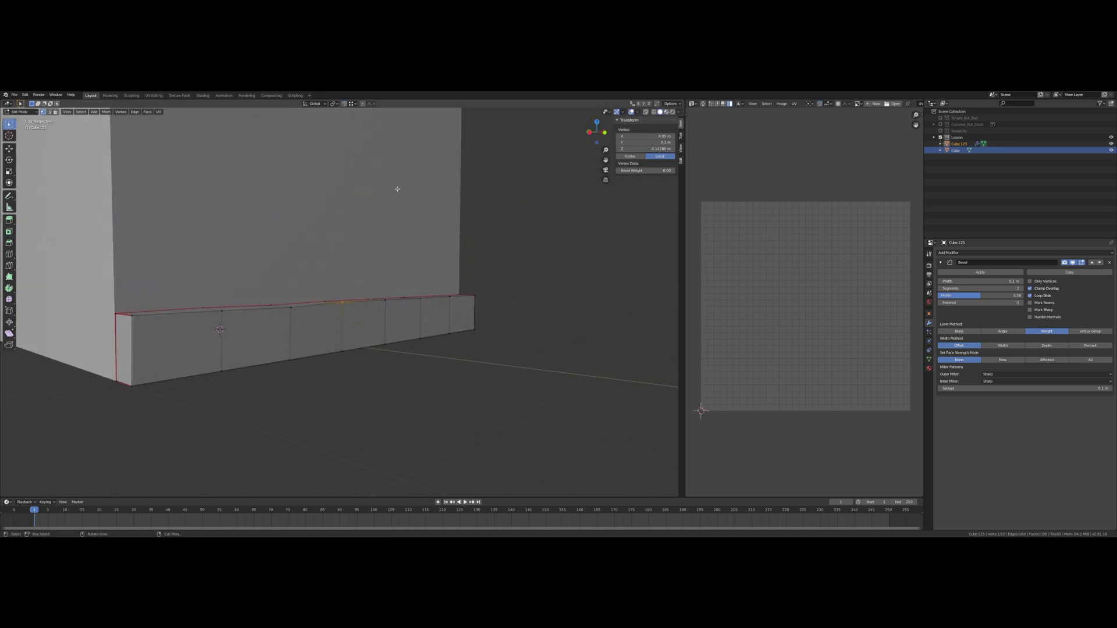
pyautogui.scroll(4, 397, 189)
pyautogui.press('g')
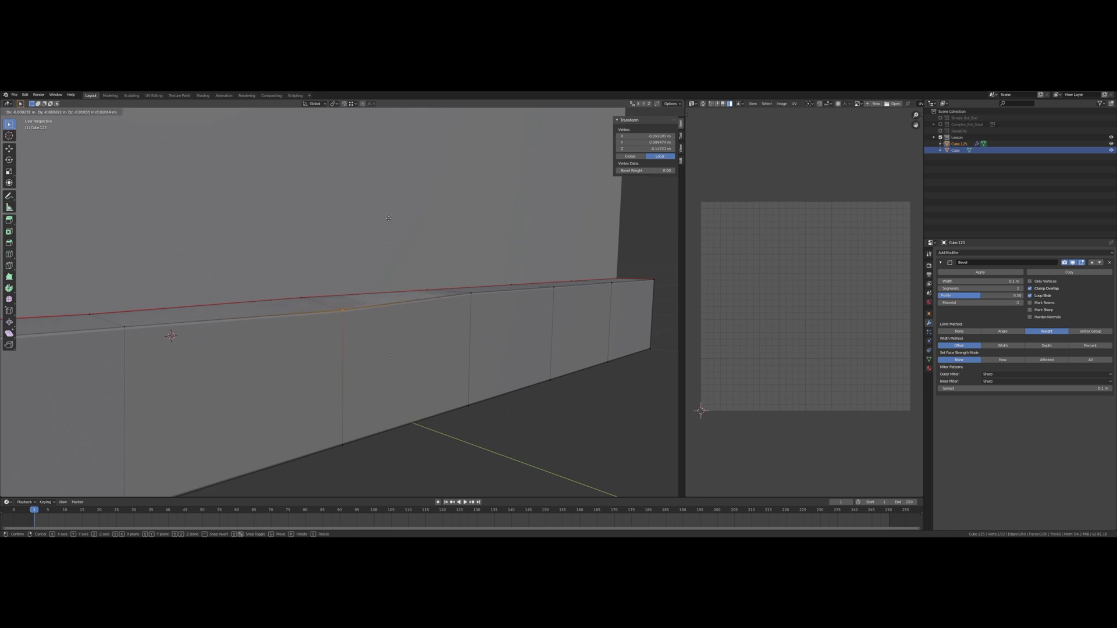
pyautogui.click(390, 218)
pyautogui.click(300, 296)
pyautogui.moveTo(367, 259); pyautogui.dragTo(393, 305, button='middle')
pyautogui.press('g')
pyautogui.click(289, 242)
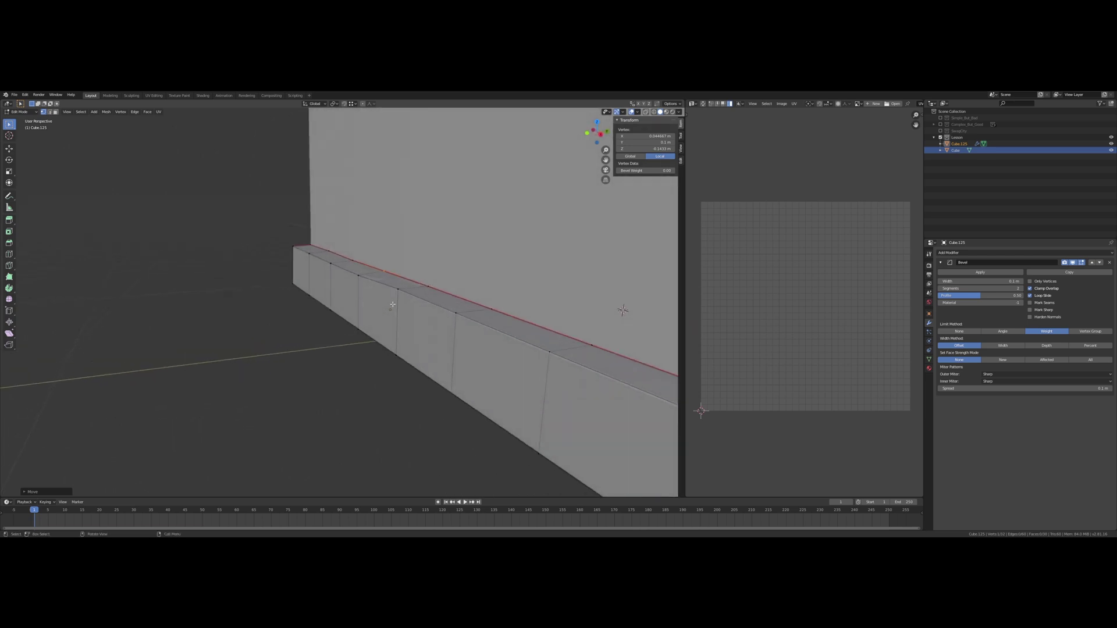
# Shift the outer and inner top vertices of the fourth loop cut slightly out of line
pyautogui.moveTo(407, 289); pyautogui.dragTo(408, 288)
pyautogui.press('g')
pyautogui.click(417, 284)
pyautogui.moveTo(421, 284); pyautogui.dragTo(390, 280, button='middle')
pyautogui.moveTo(407, 293); pyautogui.dragTo(390, 302)
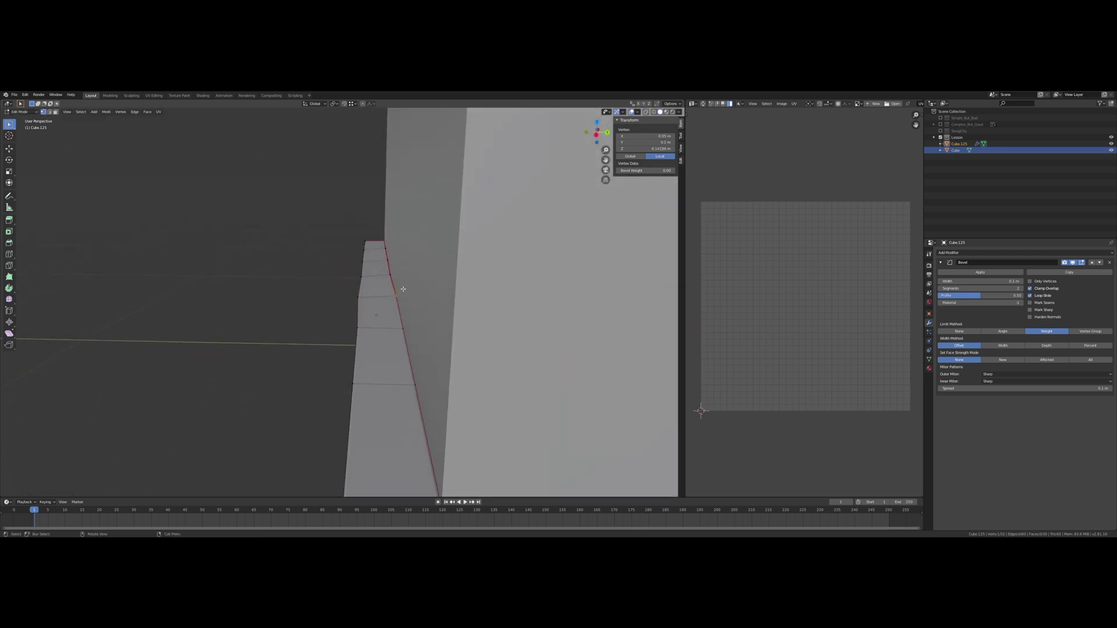
pyautogui.press('g')
pyautogui.click(403, 287)
# Shift the outer and inner top vertices of the fifth loop cut slightly
pyautogui.moveTo(402, 287); pyautogui.dragTo(483, 315, button='middle')
pyautogui.moveTo(495, 271); pyautogui.dragTo(335, 286, button='middle')
pyautogui.click(329, 300)
pyautogui.press('g')
pyautogui.click(341, 300)
pyautogui.click(334, 299)
pyautogui.press('g')
pyautogui.click(343, 290)
# Offset the outer and inner top vertices of the sixth loop cut, closest to the beam's other end
pyautogui.click(310, 312)
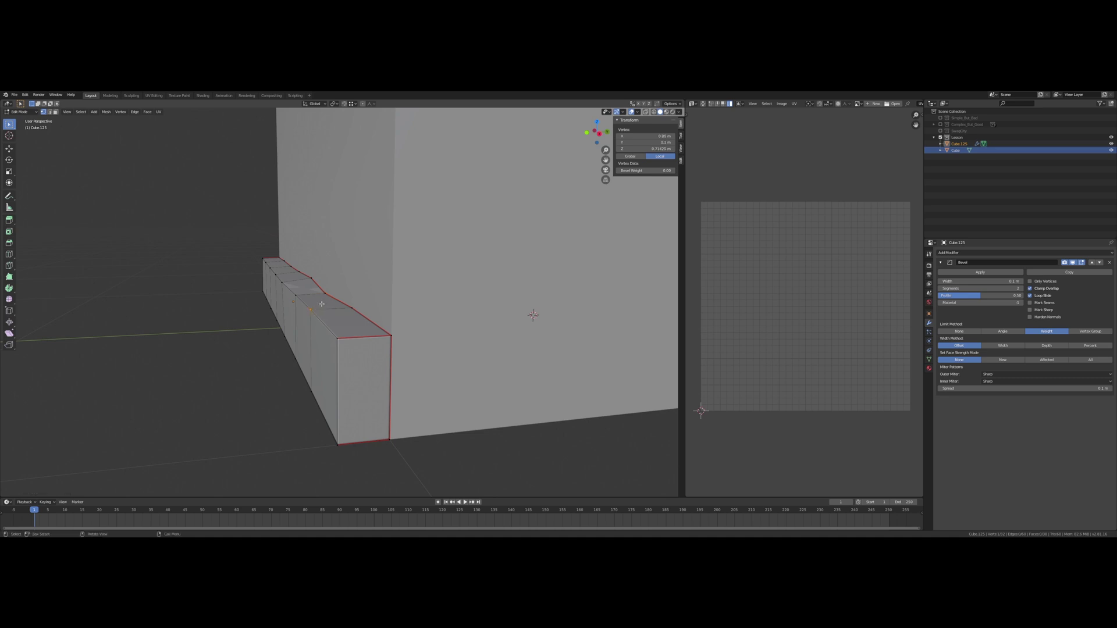
pyautogui.press('g')
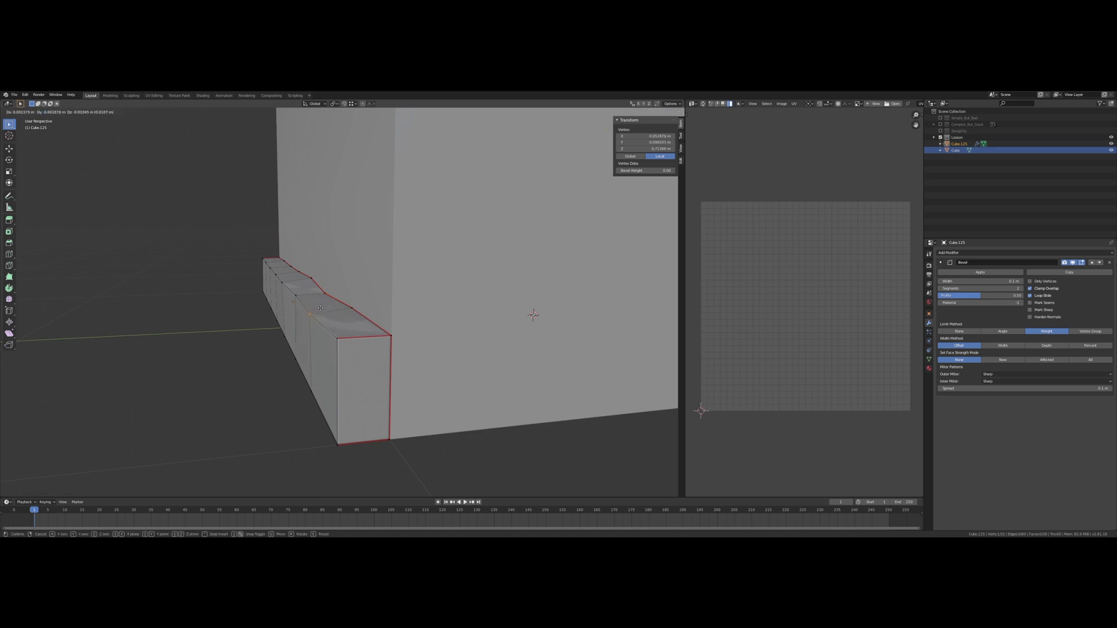
pyautogui.click(321, 308)
pyautogui.click(350, 309)
pyautogui.press('g')
pyautogui.click(359, 296)
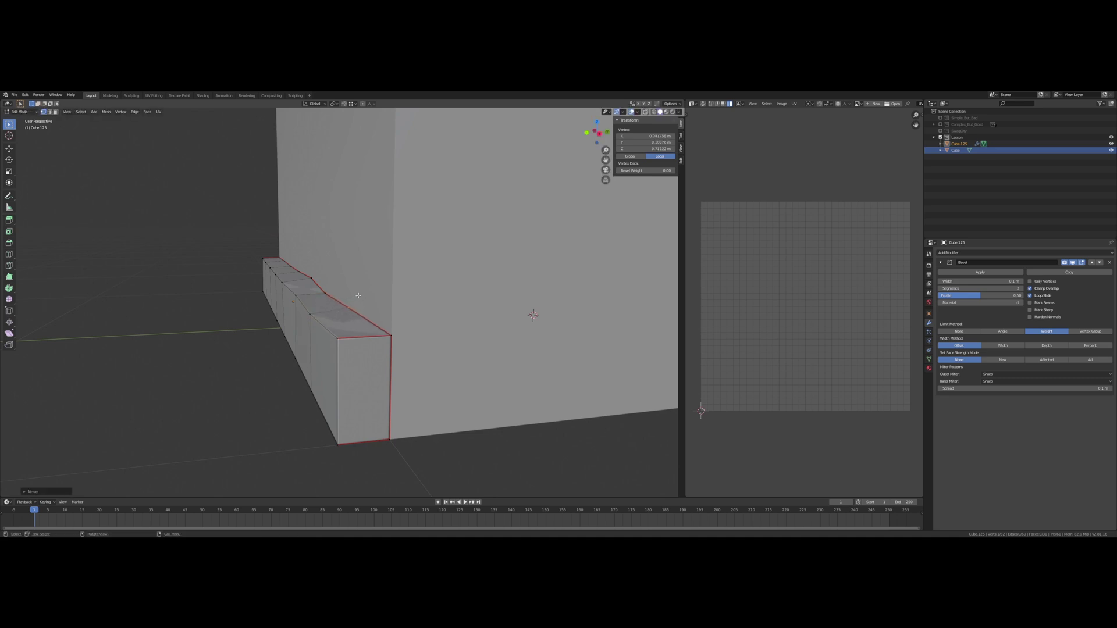
# Nudge the outer and inner top corner vertices at the beam's other end
pyautogui.moveTo(359, 296); pyautogui.dragTo(410, 307, button='middle')
pyautogui.moveTo(449, 311); pyautogui.dragTo(470, 298)
pyautogui.press('g')
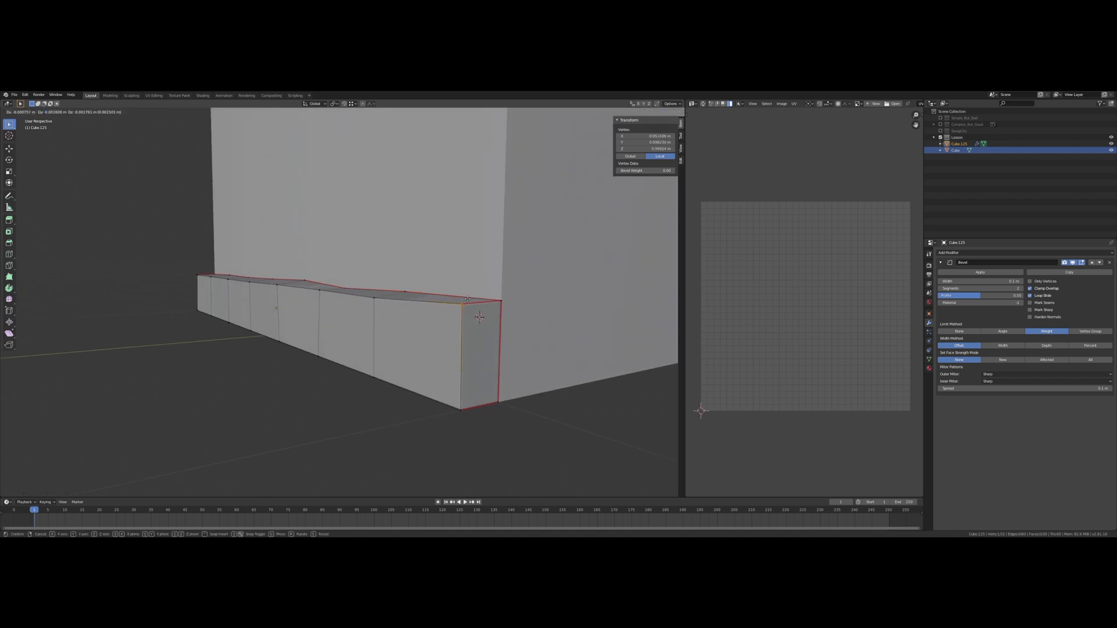
pyautogui.click(467, 304)
pyautogui.moveTo(466, 303); pyautogui.dragTo(387, 369, button='middle')
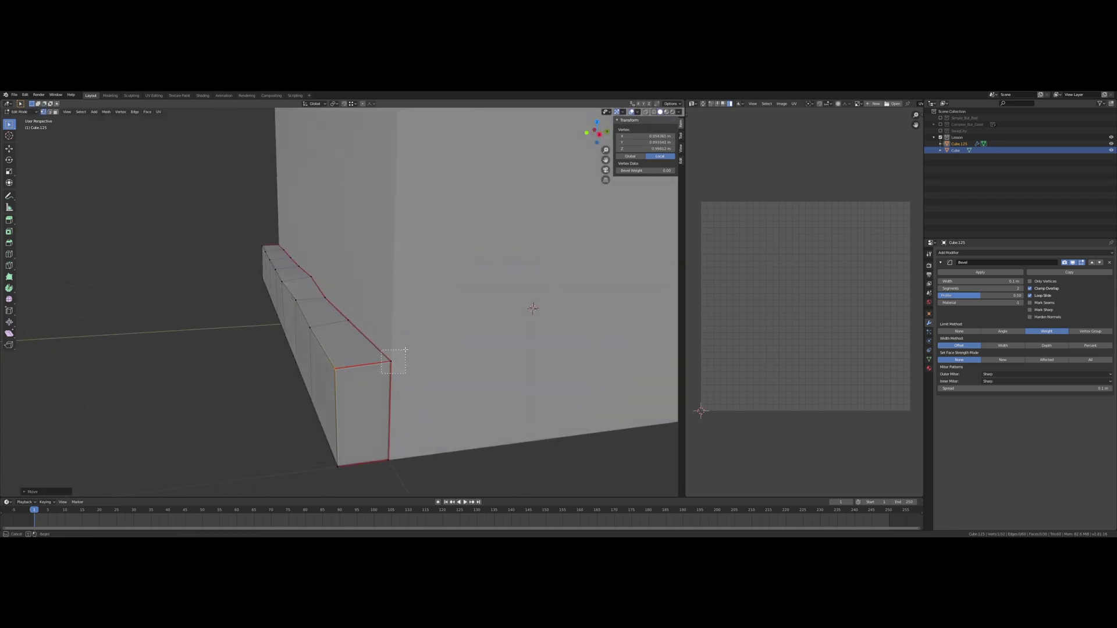
pyautogui.press('g')
pyautogui.click(421, 353)
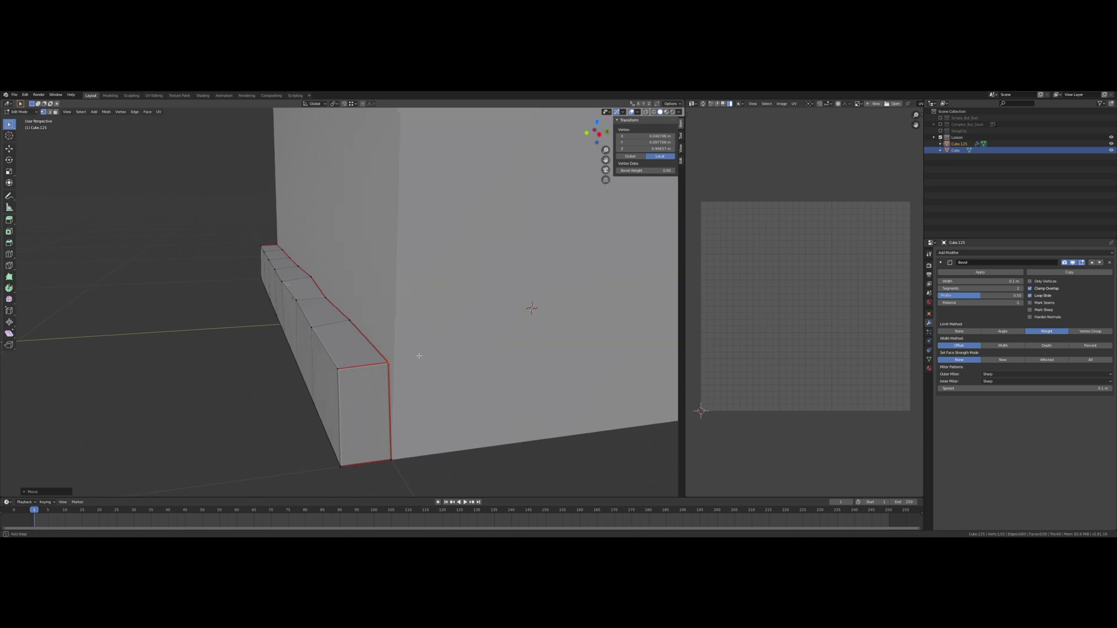
# Shift the bottom corner vertices at that same end and the sixth loop cut's outer bottom vertex
pyautogui.moveTo(420, 353); pyautogui.dragTo(344, 284, button='middle')
pyautogui.press('g')
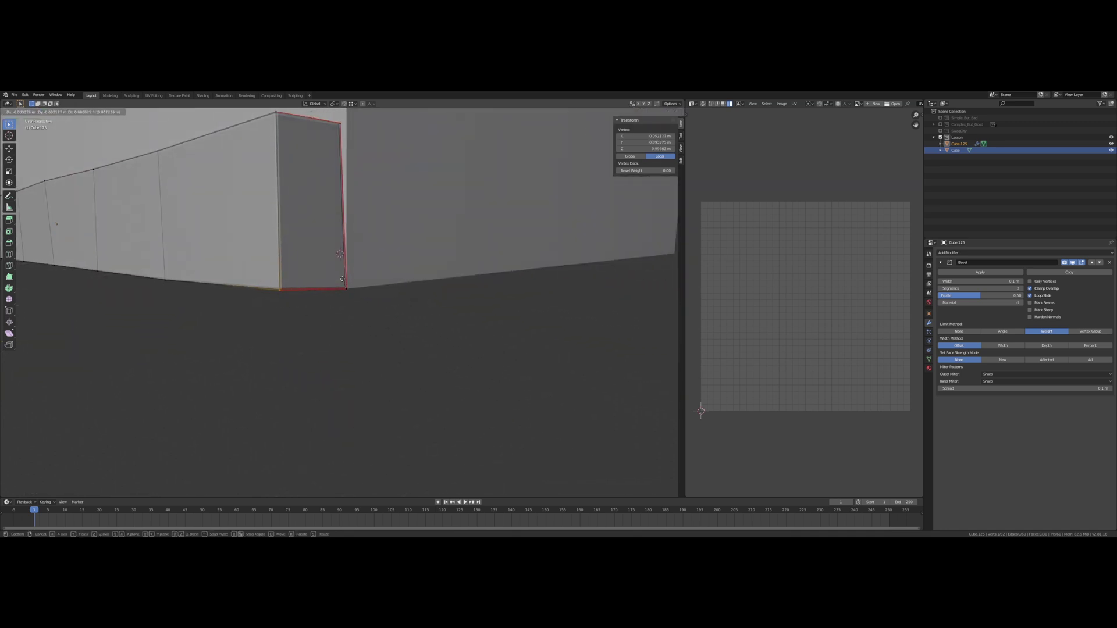
pyautogui.click(359, 279)
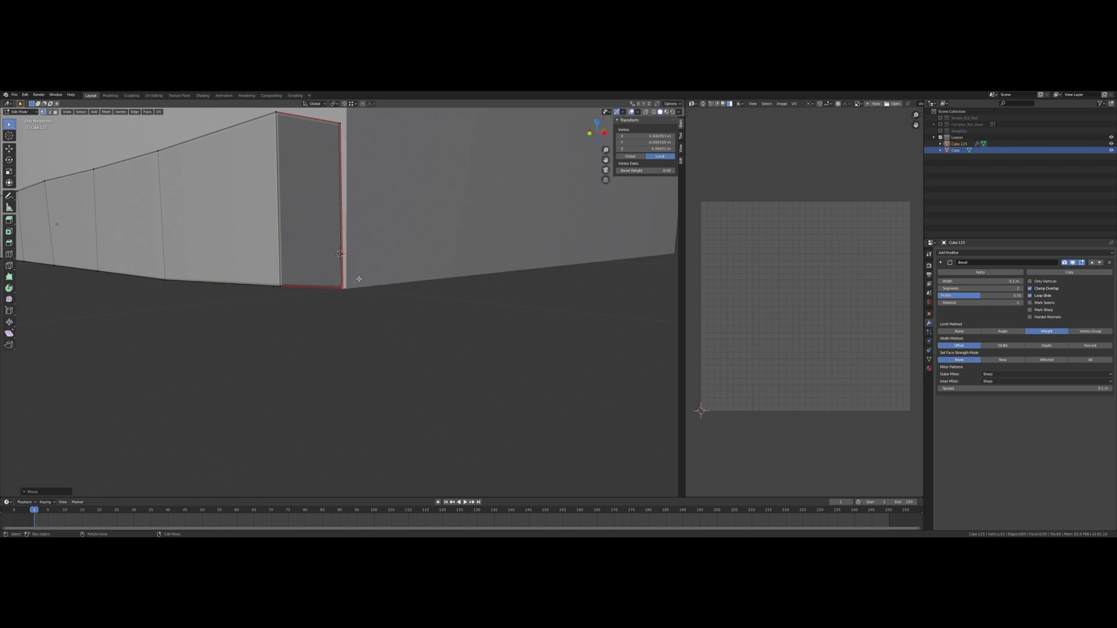
pyautogui.moveTo(359, 279); pyautogui.dragTo(384, 254, button='middle')
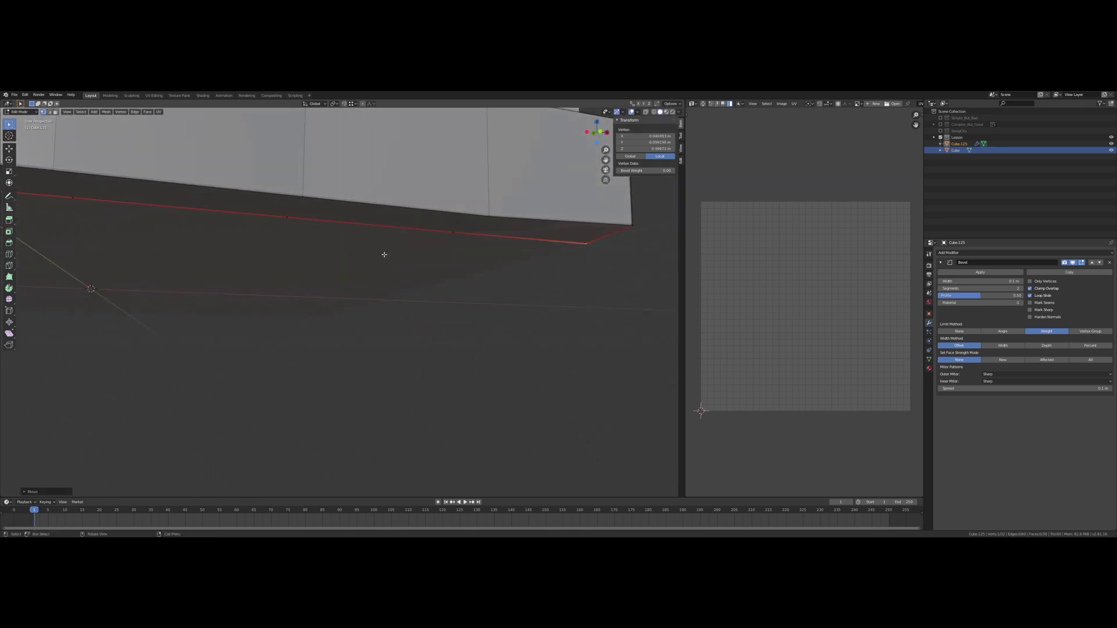
pyautogui.moveTo(480, 224); pyautogui.dragTo(505, 209)
pyautogui.moveTo(515, 218); pyautogui.dragTo(530, 229, button='middle')
pyautogui.press('g')
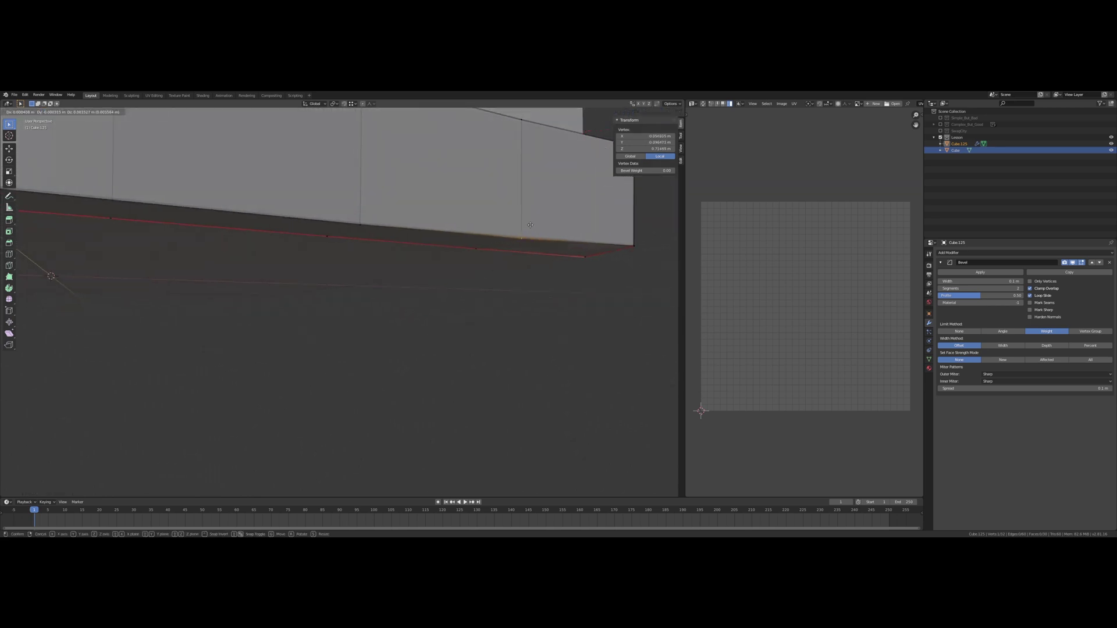
pyautogui.click(533, 224)
# Nudge the bottom vertices of the fifth loop cut and the fourth loop cut's outer bottom vertex
pyautogui.moveTo(466, 268); pyautogui.dragTo(481, 247)
pyautogui.moveTo(481, 247); pyautogui.dragTo(497, 243, button='middle')
pyautogui.press('g')
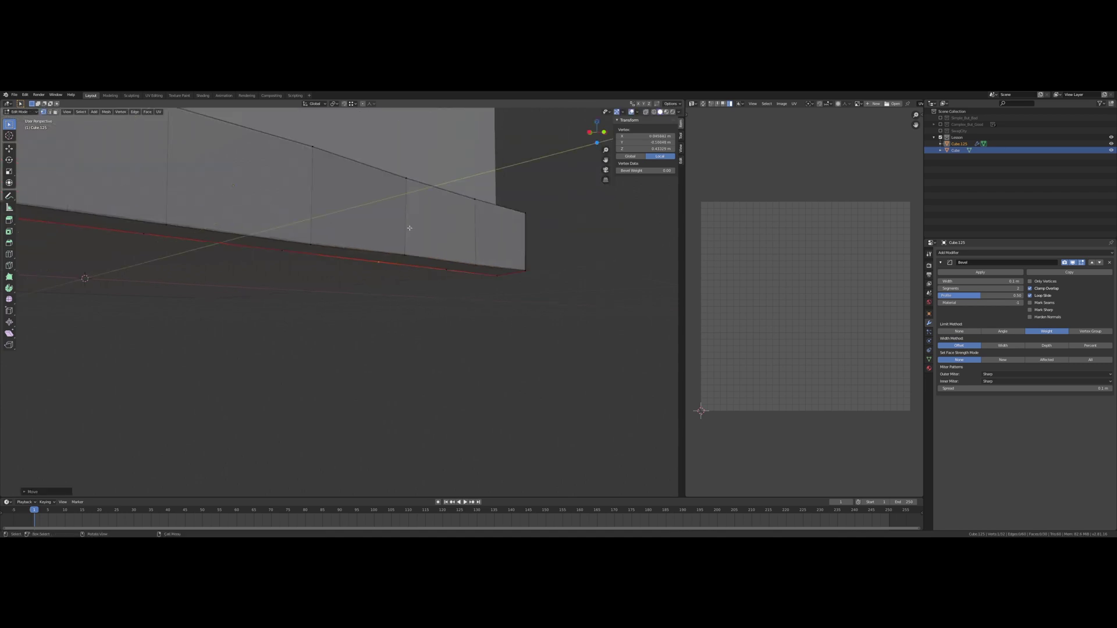
pyautogui.moveTo(410, 228); pyautogui.dragTo(343, 230, button='middle')
pyautogui.click(356, 252)
pyautogui.press('g')
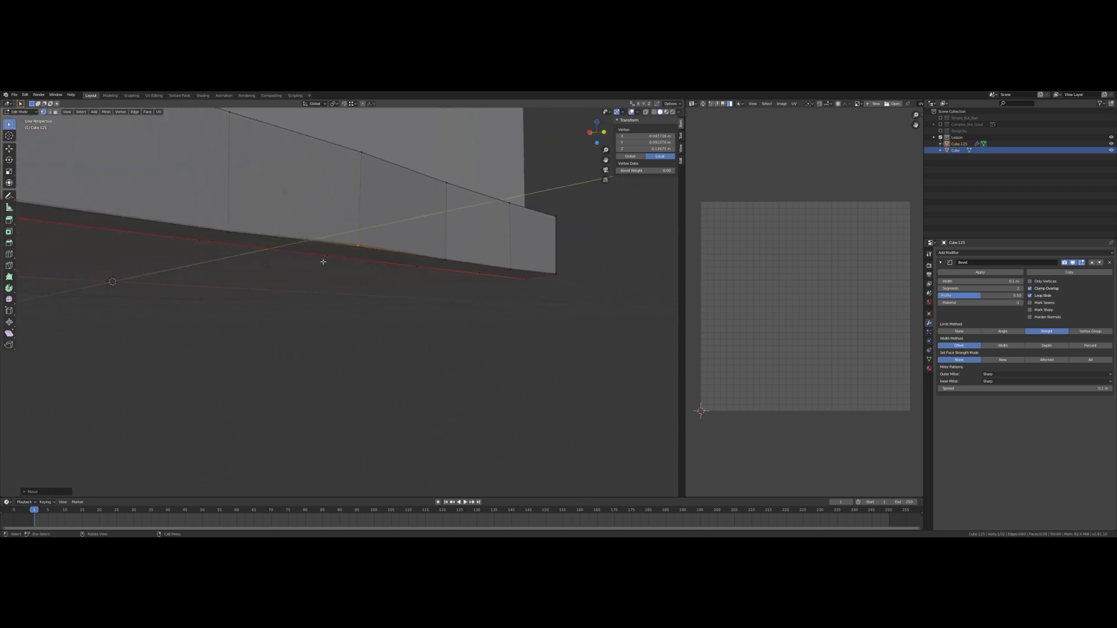
pyautogui.click(345, 247)
# Offset the bottom vertices of the two loop cuts around the middle of the beam
pyautogui.moveTo(339, 246); pyautogui.dragTo(333, 274, button='middle')
pyautogui.scroll(-1, 331, 255)
pyautogui.click(349, 282)
pyautogui.keyDown('shift'); pyautogui.moveTo(205, 266); pyautogui.dragTo(323, 282, button='middle'); pyautogui.keyUp('shift')
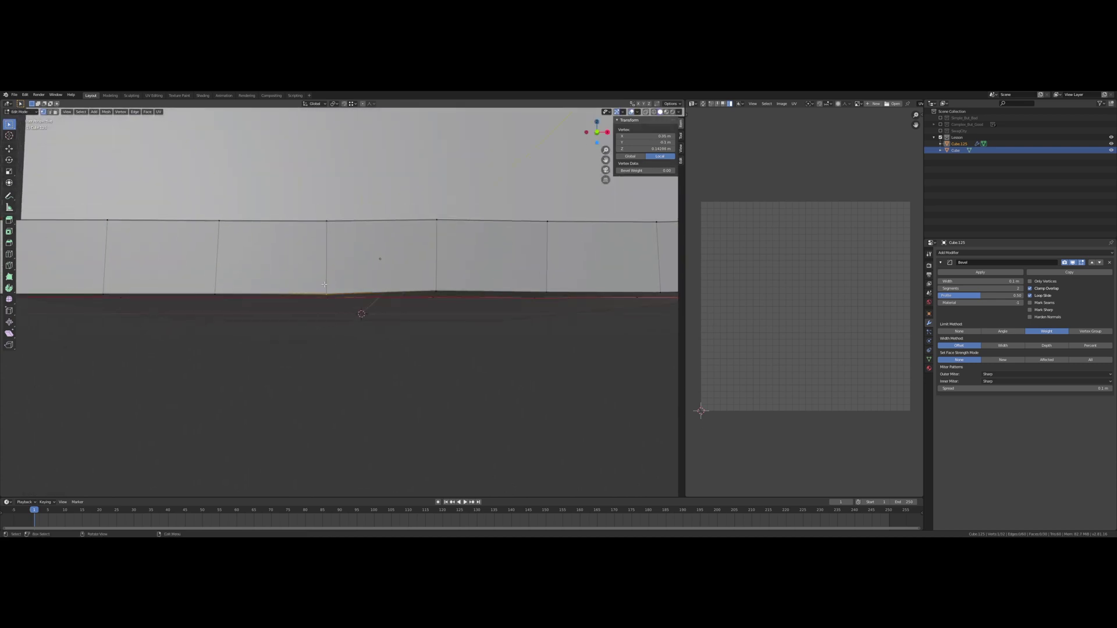
pyautogui.press('g')
pyautogui.click(320, 282)
pyautogui.moveTo(316, 306); pyautogui.dragTo(341, 298)
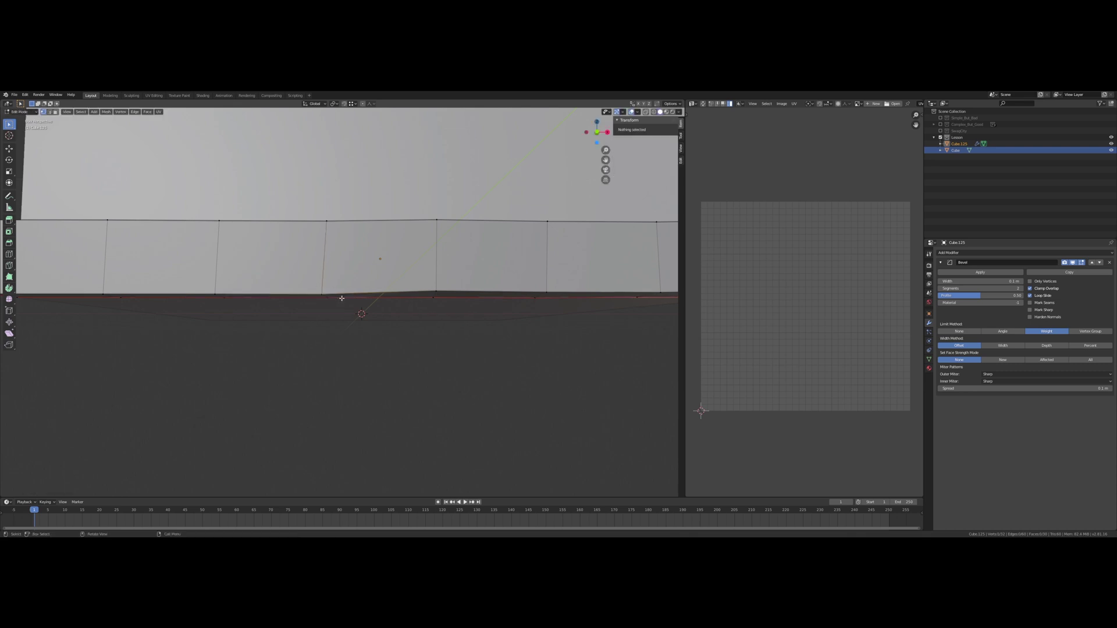
pyautogui.click(420, 295)
pyautogui.press('g')
pyautogui.click(448, 287)
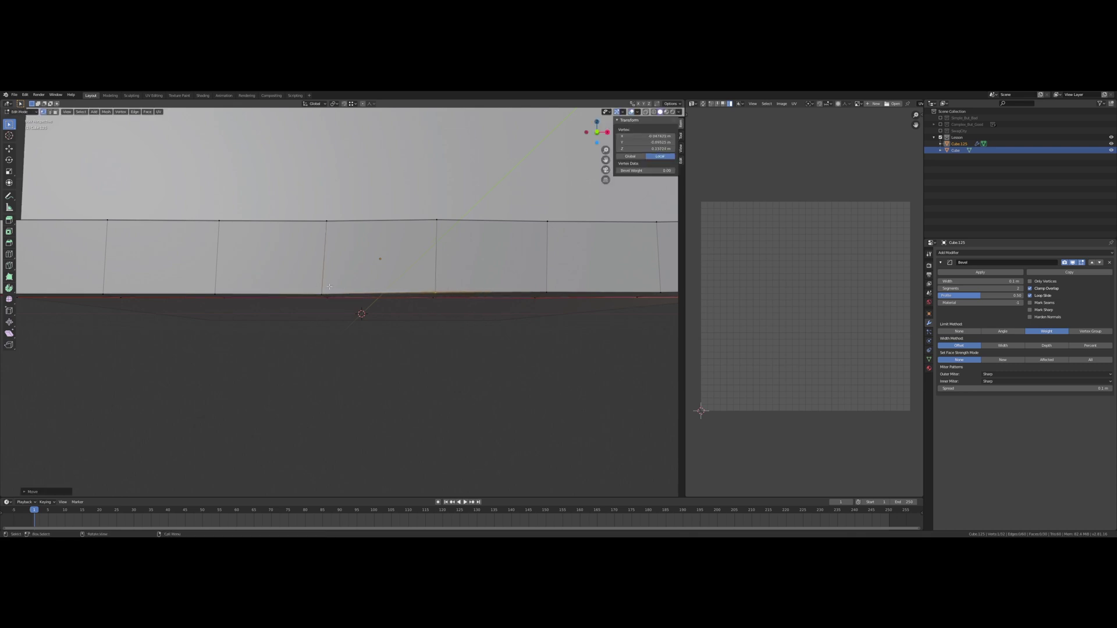
# Move the outer and inner bottom vertices of the second loop cut slightly out of line
pyautogui.moveTo(448, 288); pyautogui.dragTo(385, 297, button='middle')
pyautogui.keyDown('shift'); pyautogui.click(353, 303); pyautogui.keyUp('shift')
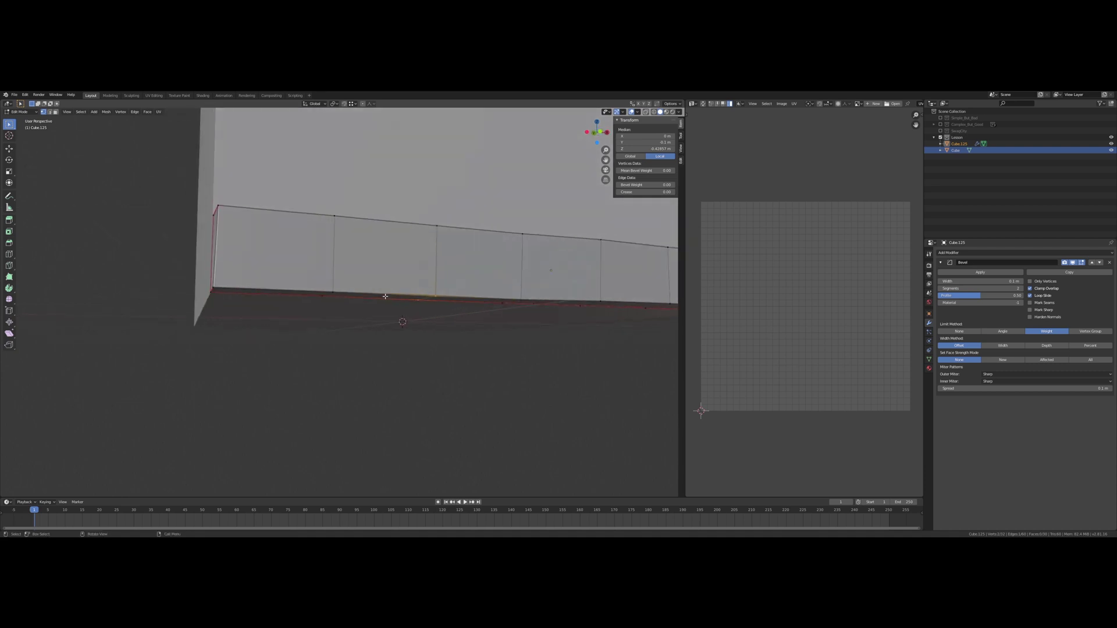
pyautogui.click(431, 296)
pyautogui.press('g')
pyautogui.click(414, 312)
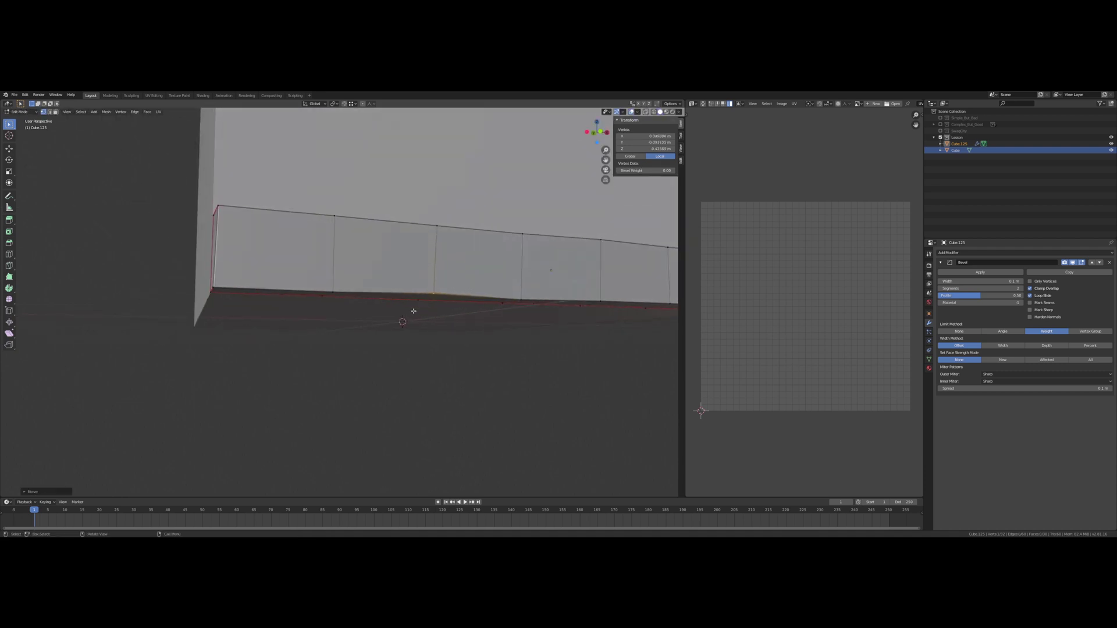
pyautogui.click(418, 302)
pyautogui.press('g')
pyautogui.click(439, 300)
# Nudge the outer and inner bottom vertices of the first loop cut
pyautogui.click(333, 293)
pyautogui.press('g')
pyautogui.click(321, 300)
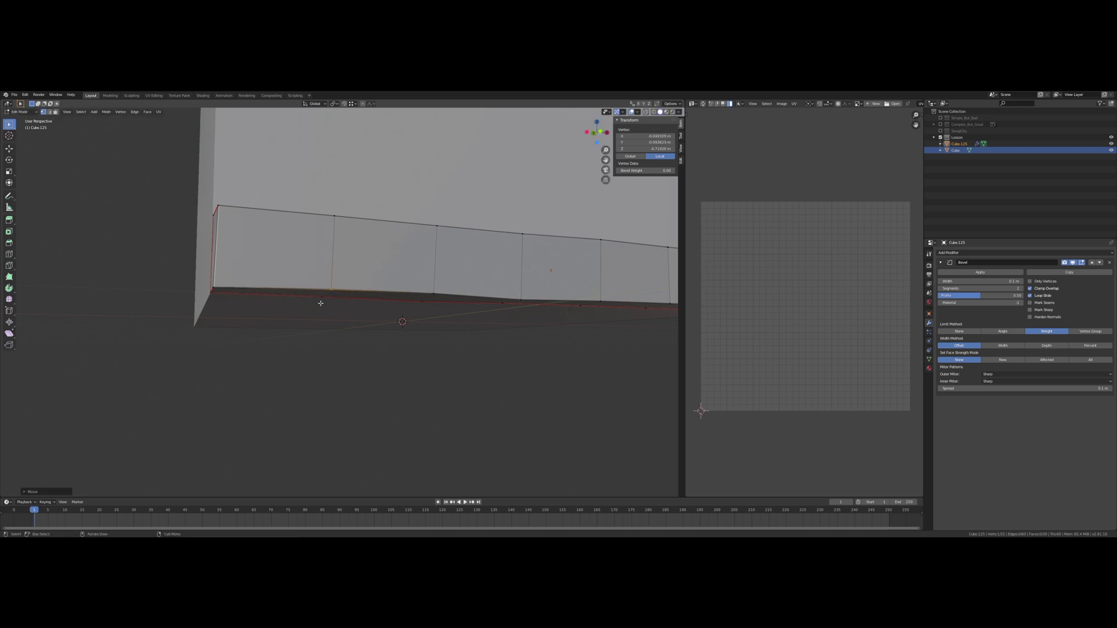
pyautogui.press('g')
pyautogui.click(336, 296)
# Shift the bottom corner vertices at the first end of the beam and return to Object Mode
pyautogui.click(215, 287)
pyautogui.press('g')
pyautogui.click(231, 278)
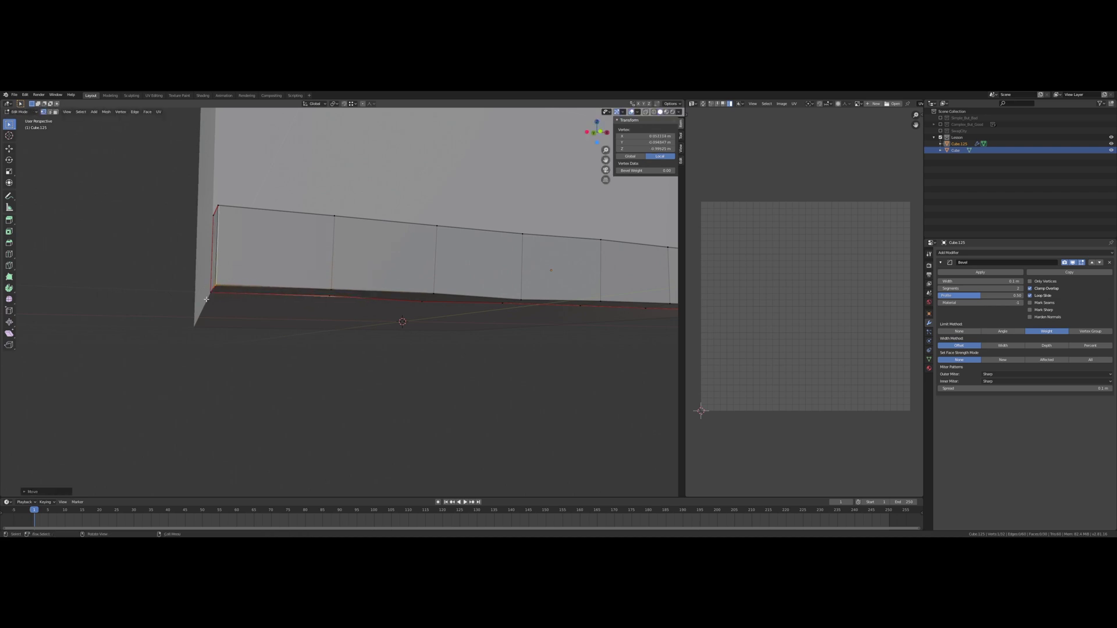
pyautogui.press('g')
pyautogui.click(223, 290)
pyautogui.moveTo(222, 291); pyautogui.dragTo(482, 315, button='middle')
pyautogui.scroll(-2, 463, 304)
pyautogui.press('Tab')
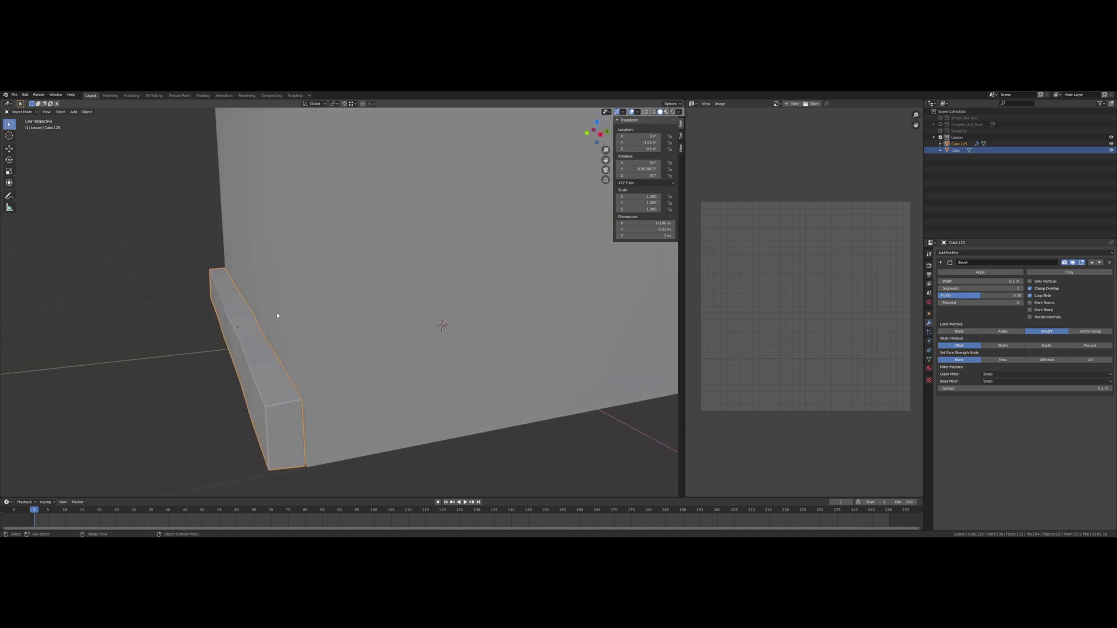
# Duplicate the bottom beam in place and, with snapping enabled, move the copy straight up along Z to the crate's top edge
pyautogui.moveTo(277, 318); pyautogui.dragTo(415, 276, button='middle')
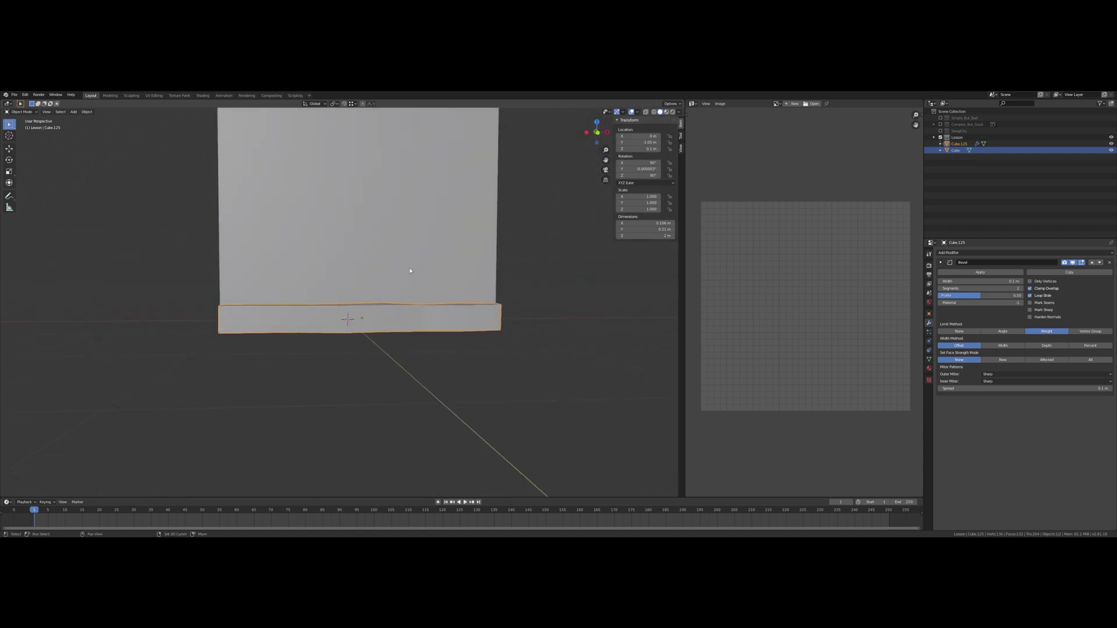
pyautogui.hotkey('shift', 'd')
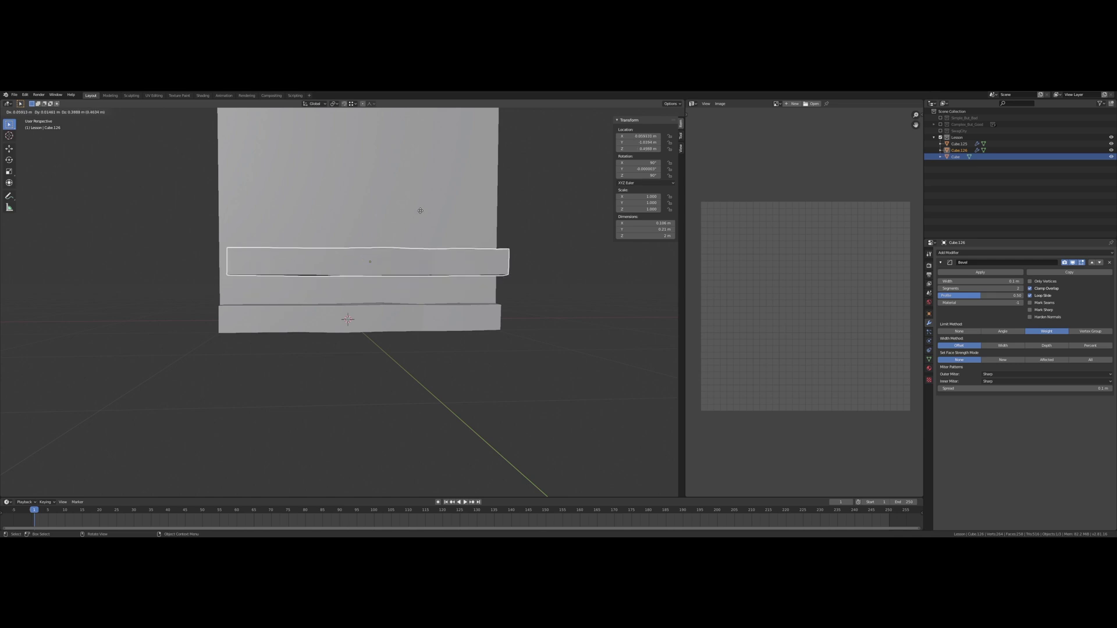
pyautogui.rightClick(464, 187)
pyautogui.moveTo(464, 187); pyautogui.dragTo(349, 109, button='middle')
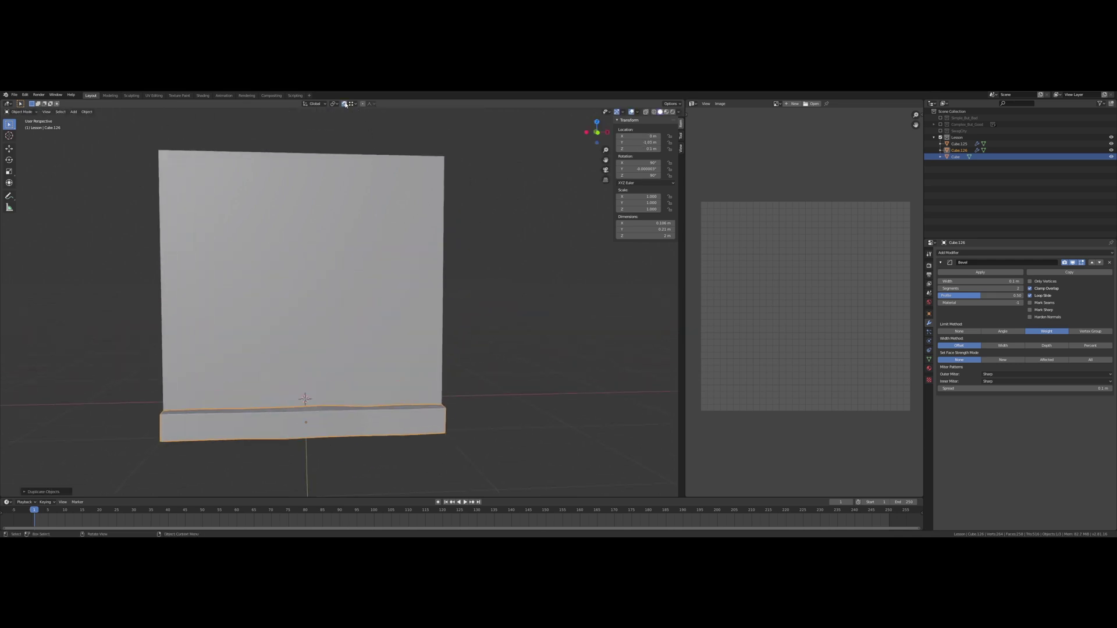
pyautogui.moveTo(397, 218); pyautogui.dragTo(369, 221, button='middle')
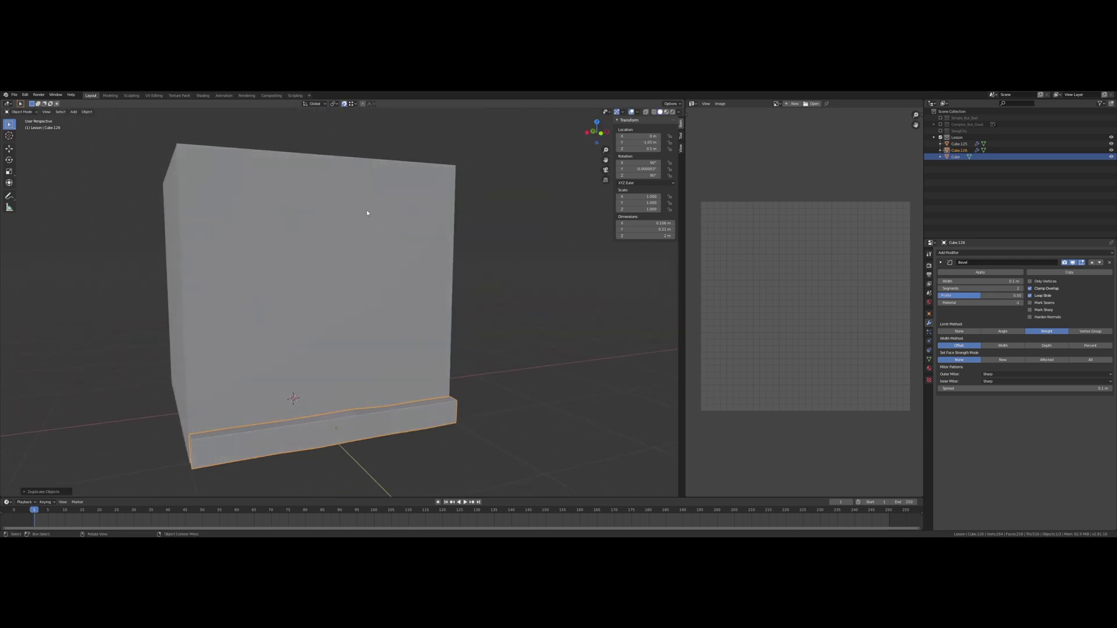
pyautogui.press('g')
pyautogui.press('z')
pyautogui.click(177, 148)
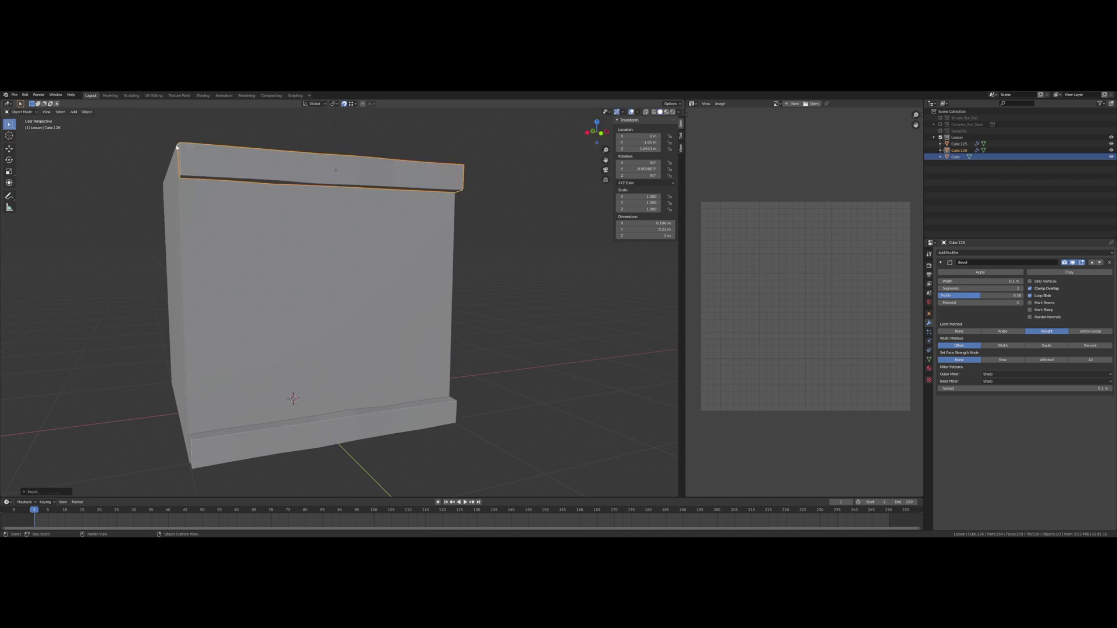
# Duplicate the top and bottom beams in place and rotate the copies 90° about the global Y axis to form the vertical sides
pyautogui.moveTo(177, 147); pyautogui.dragTo(211, 166, button='middle')
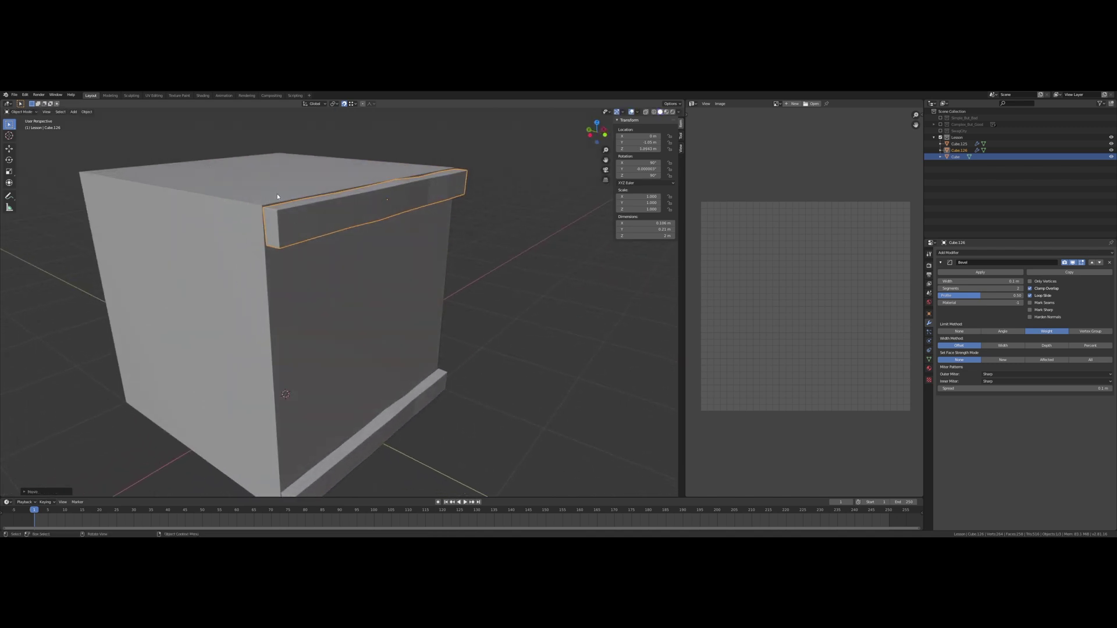
pyautogui.moveTo(358, 225); pyautogui.dragTo(316, 256, button='middle')
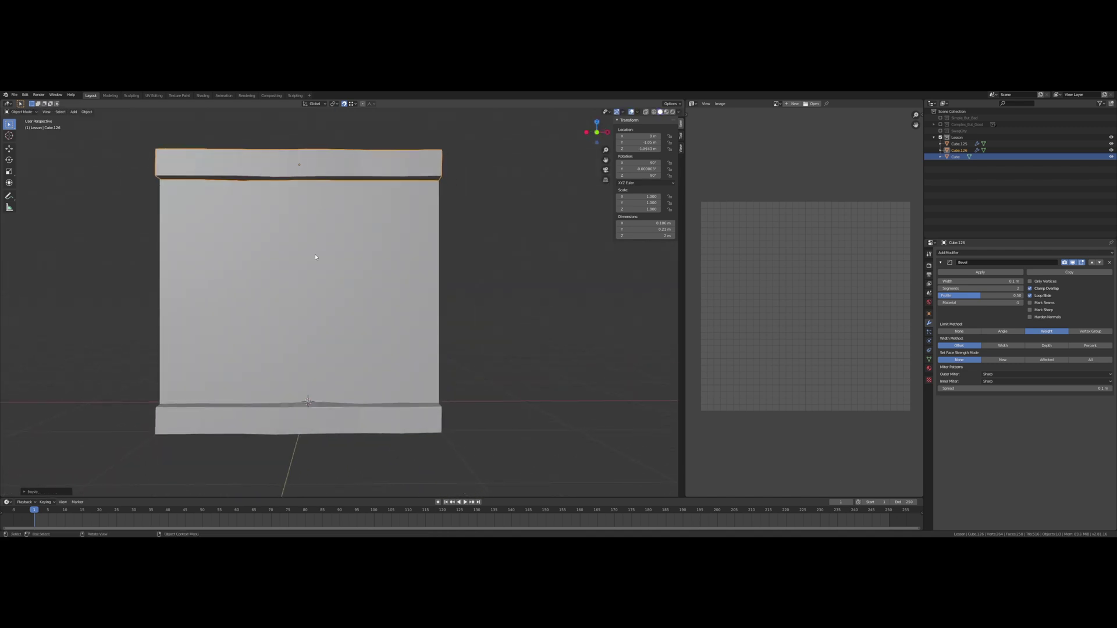
pyautogui.keyDown('shift'); pyautogui.click(284, 434); pyautogui.keyUp('shift')
pyautogui.scroll(-1, 287, 398)
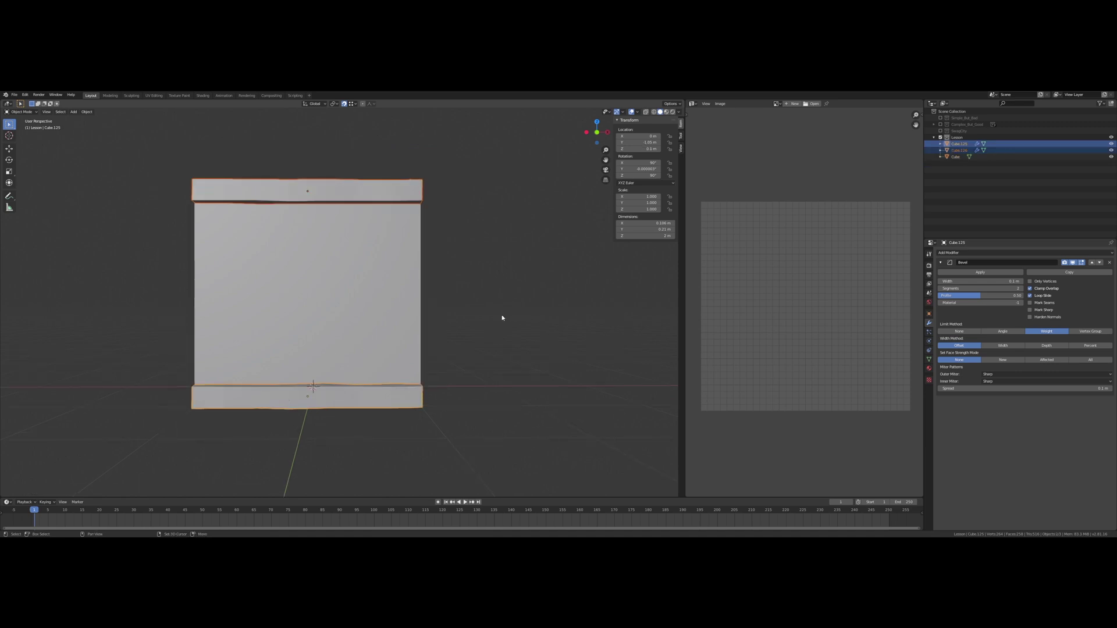
pyautogui.hotkey('shift', 'd')
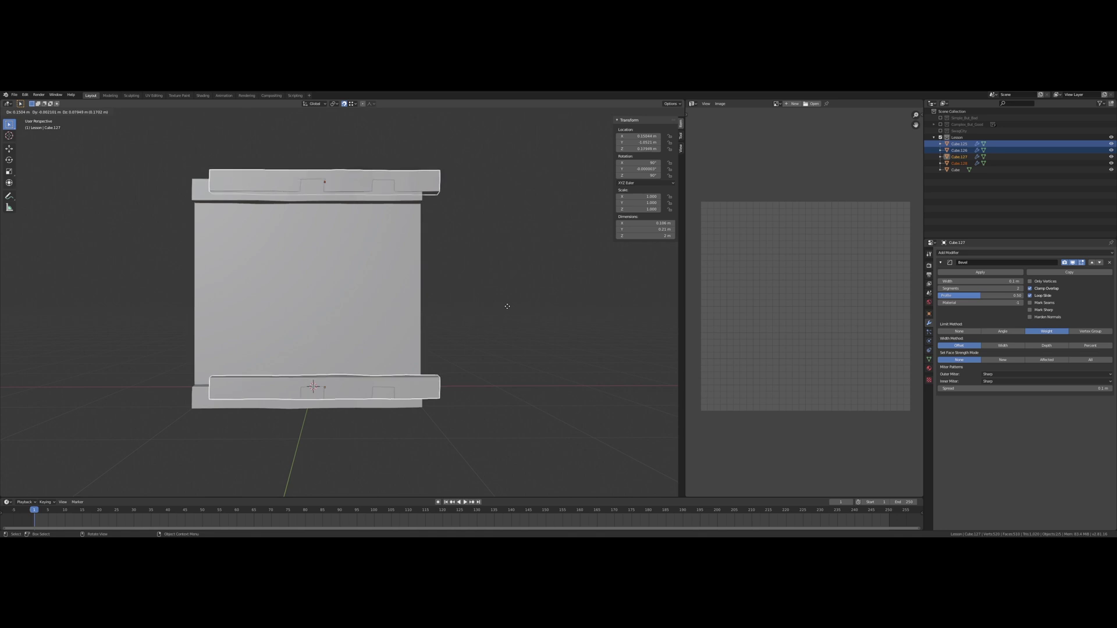
pyautogui.rightClick(507, 306)
pyautogui.write('r')
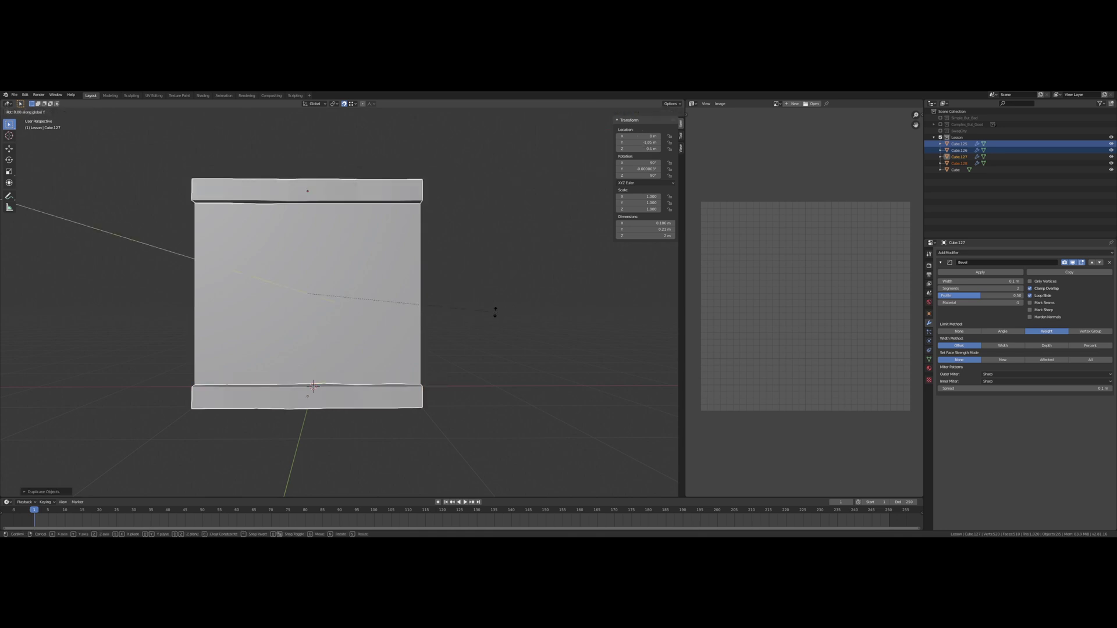
pyautogui.write('90')
pyautogui.press('Return')
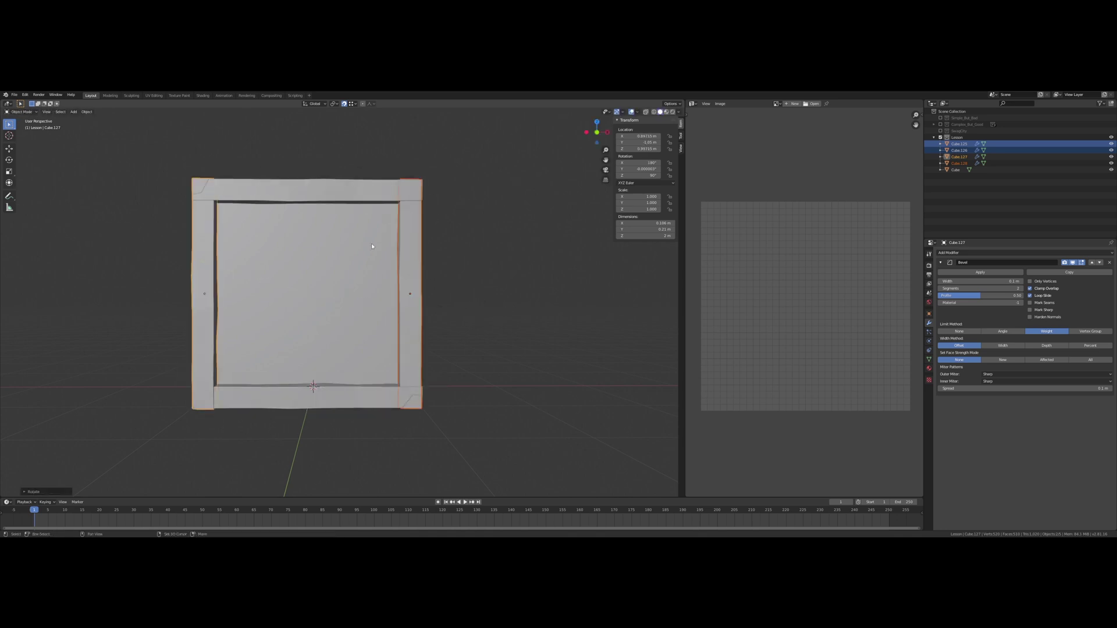
# Set the Z dimension of both vertical beams to 1.6 m so they fit between the horizontal beams
pyautogui.moveTo(372, 246)
pyautogui.keyDown('shift'); pyautogui.mouseDown(button='middle')
pyautogui.moveTo(392, 313)
pyautogui.moveTo(369, 315)
pyautogui.moveTo(376, 253)
pyautogui.mouseUp(button='middle'); pyautogui.keyUp('shift')
pyautogui.scroll(2, 399, 308)
pyautogui.scroll(-1, 463, 309)
pyautogui.click(443, 311)
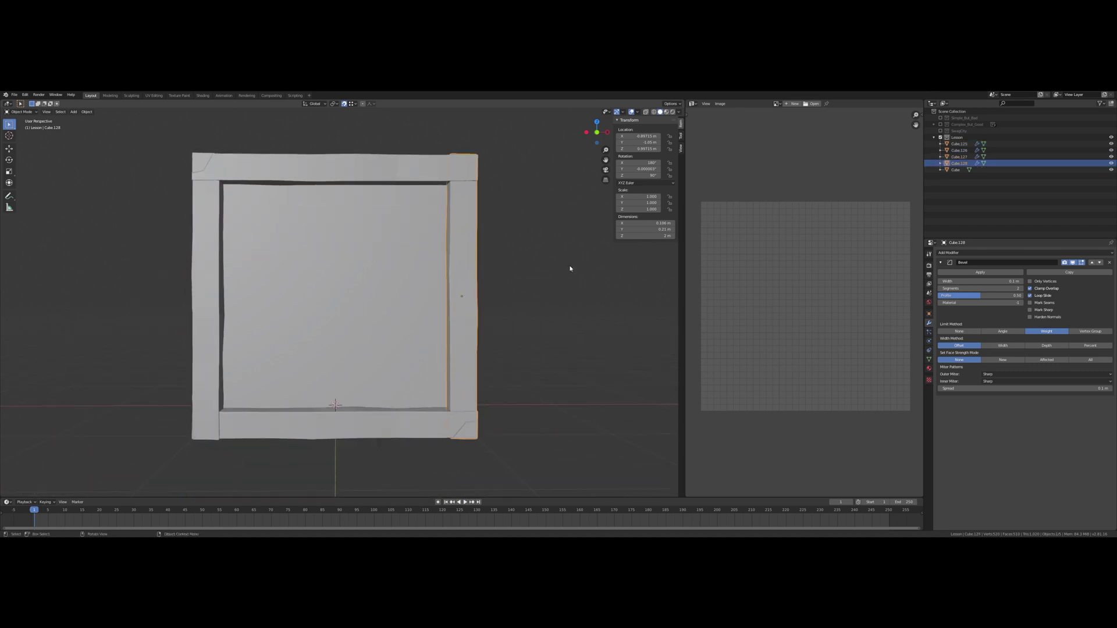
pyautogui.click(656, 236)
pyautogui.write('1.6')
pyautogui.press('Return')
pyautogui.click(231, 270)
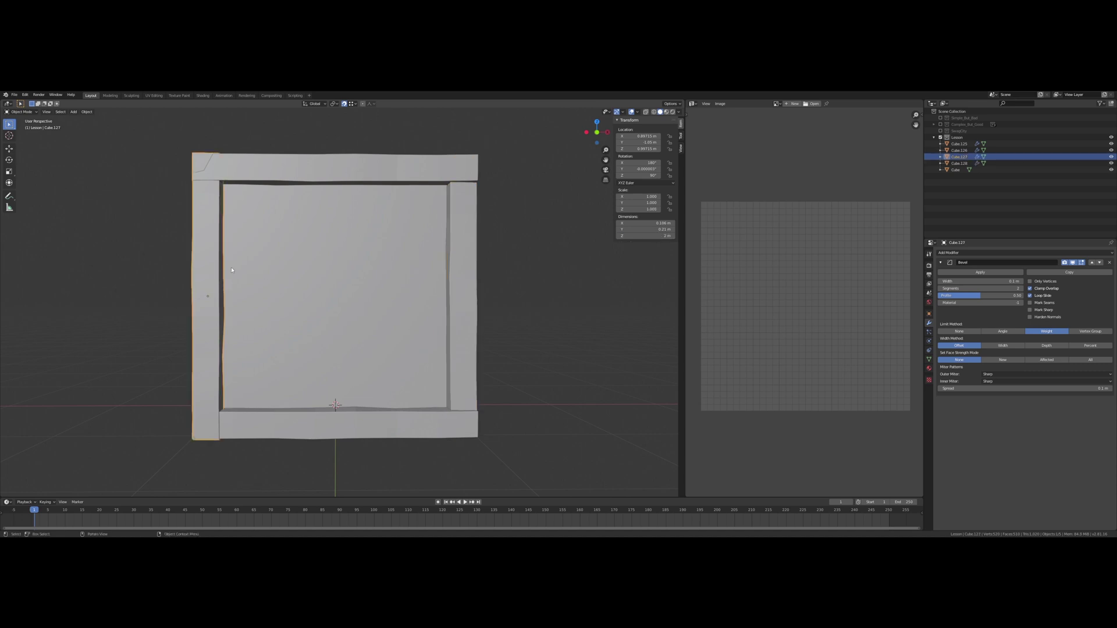
pyautogui.click(656, 235)
pyautogui.press('Return')
# Place a duplicate of the bottom beam at Z location 1 m and rotate it 45° about the global Y axis as a diagonal brace
pyautogui.moveTo(373, 250); pyautogui.dragTo(387, 252, button='middle')
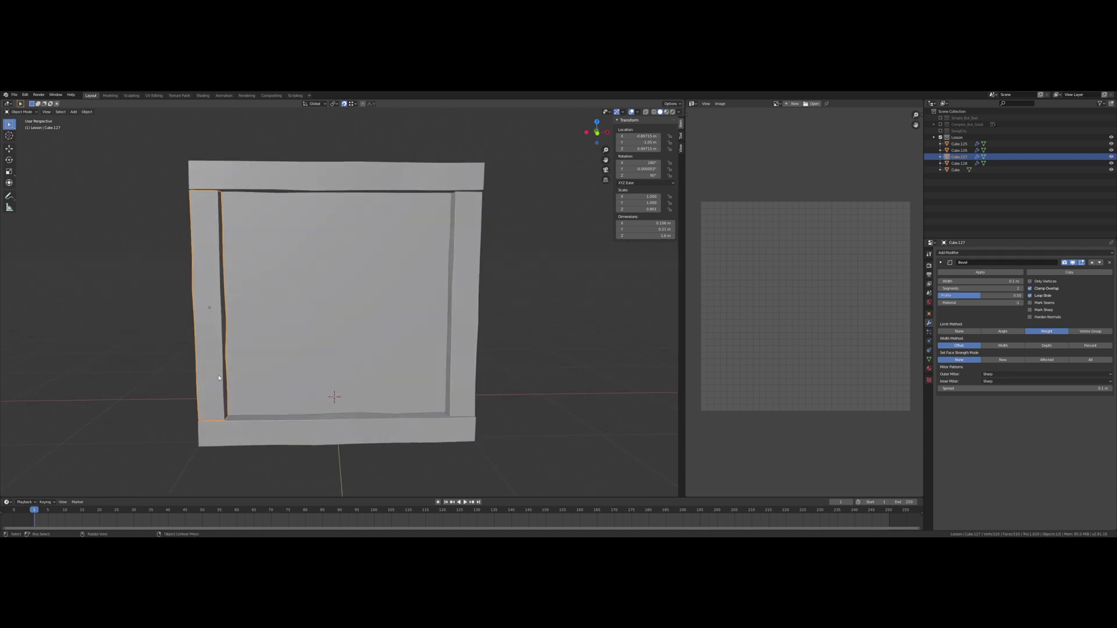
pyautogui.moveTo(219, 378); pyautogui.dragTo(323, 427, button='middle')
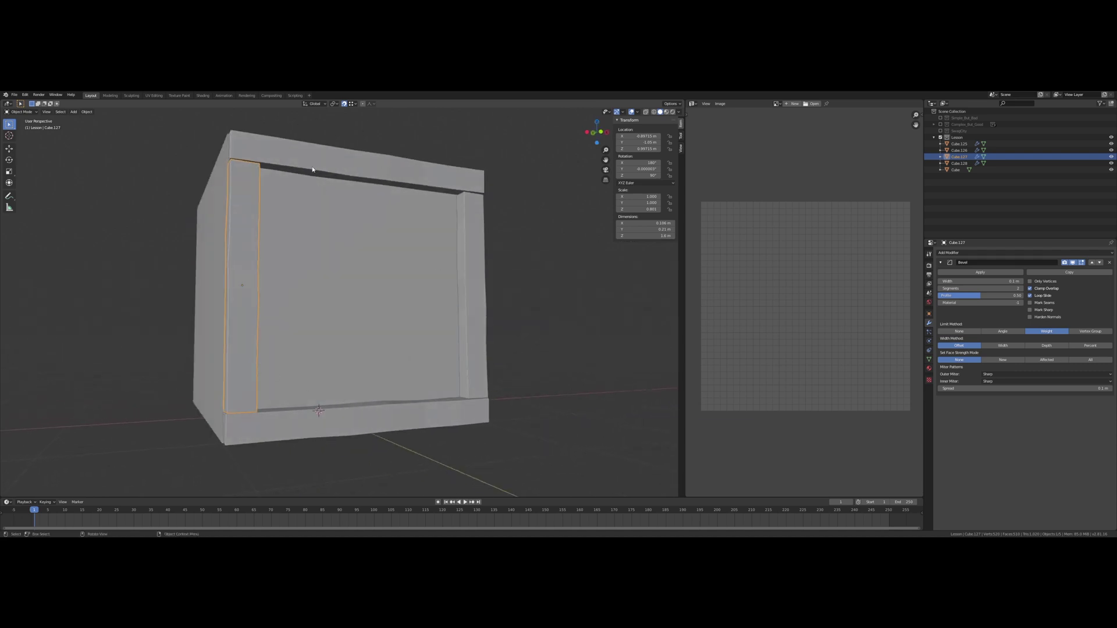
pyautogui.moveTo(269, 344); pyautogui.dragTo(273, 316, button='middle')
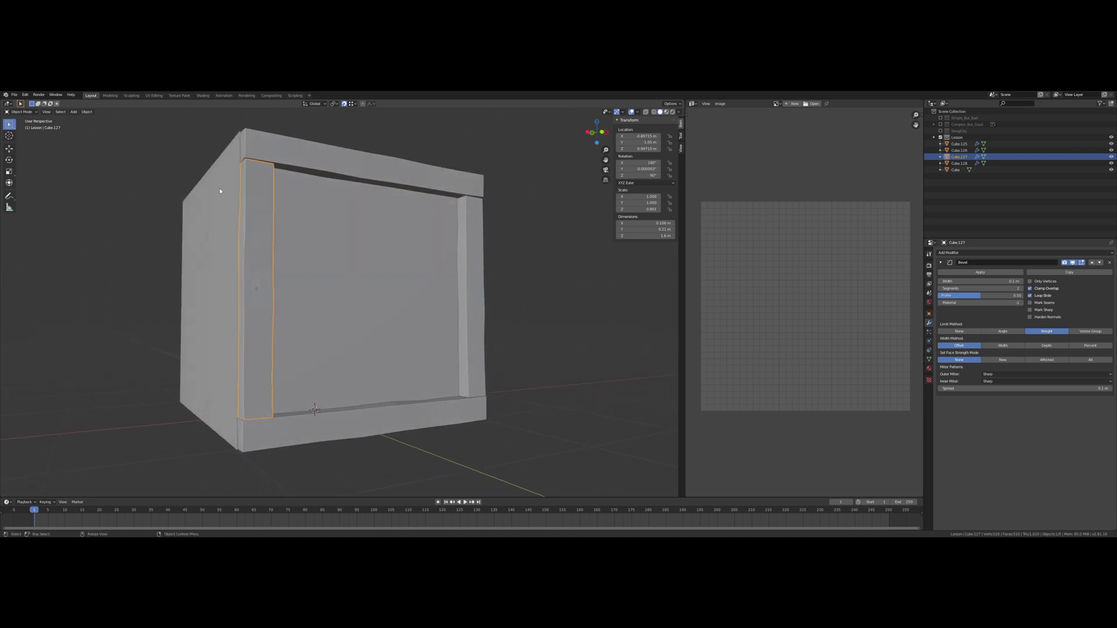
pyautogui.moveTo(432, 193); pyautogui.dragTo(404, 232, button='middle')
pyautogui.click(247, 428)
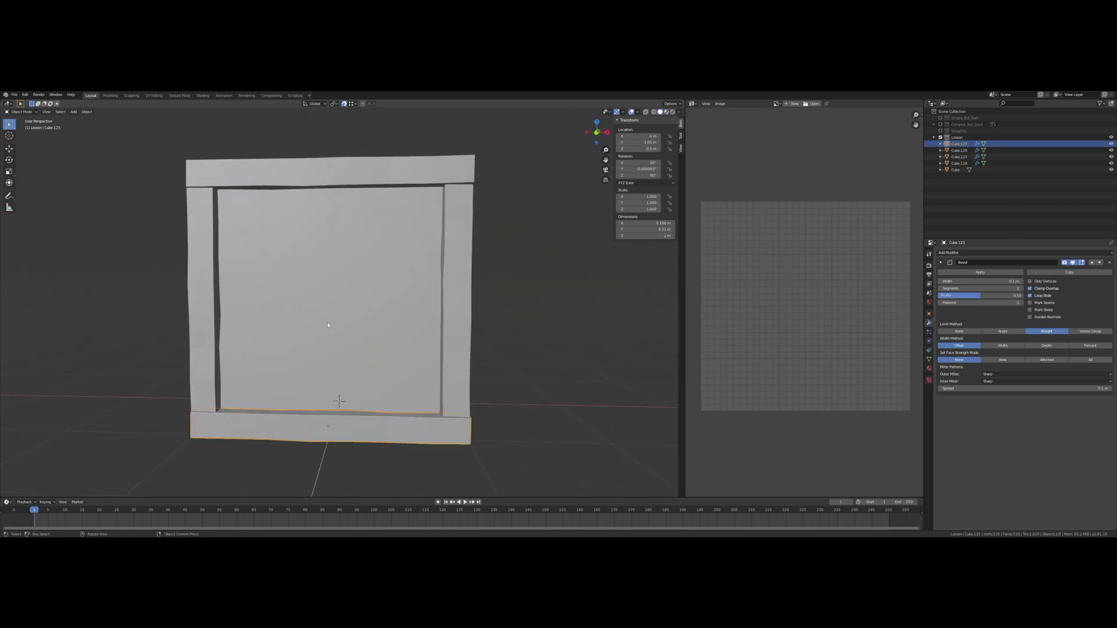
pyautogui.hotkey('shift', 'd')
pyautogui.press('Escape')
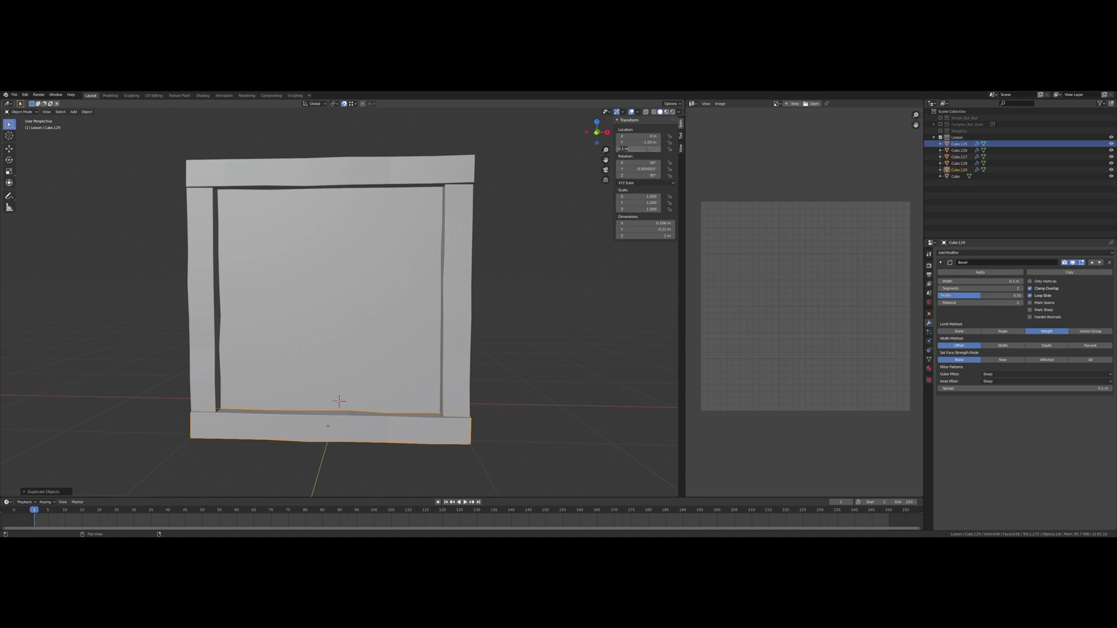
pyautogui.write('1')
pyautogui.press('Return')
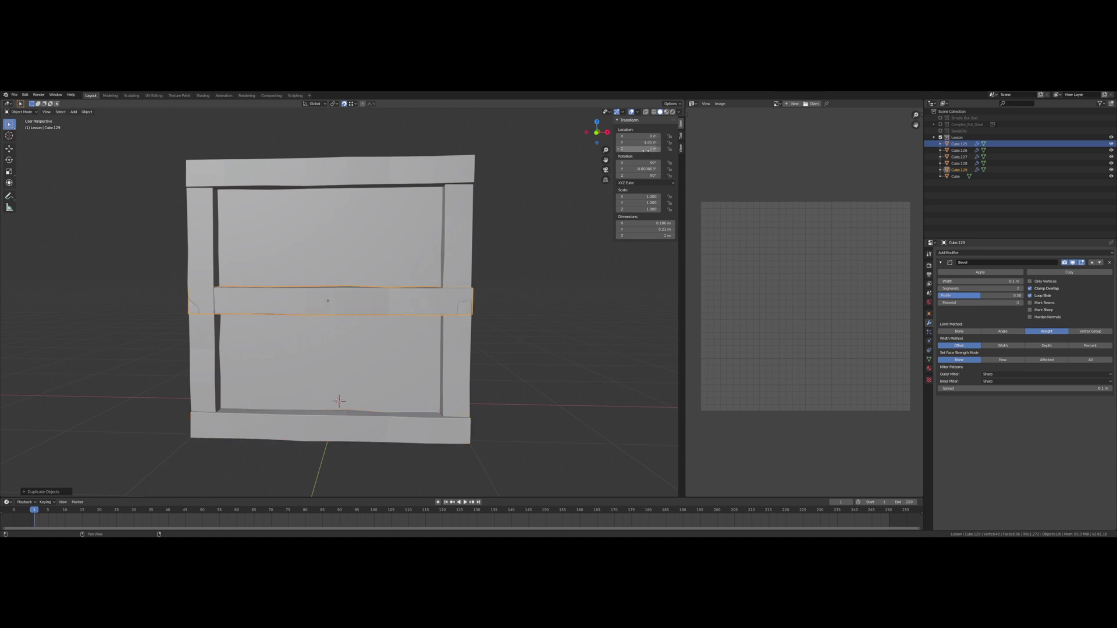
pyautogui.write('rx45')
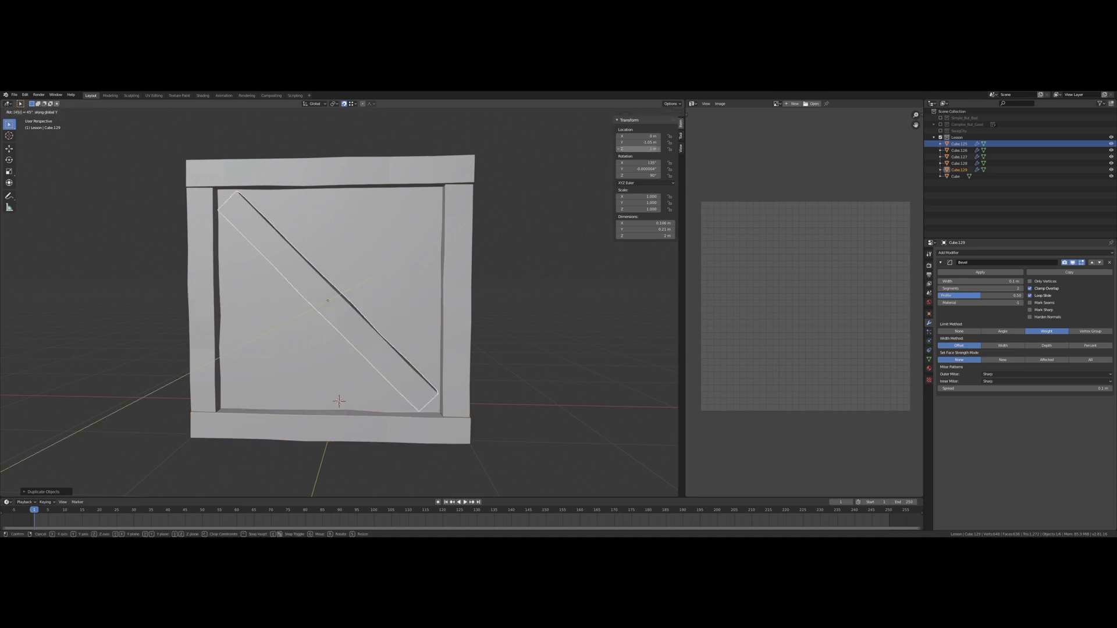
pyautogui.press('Return')
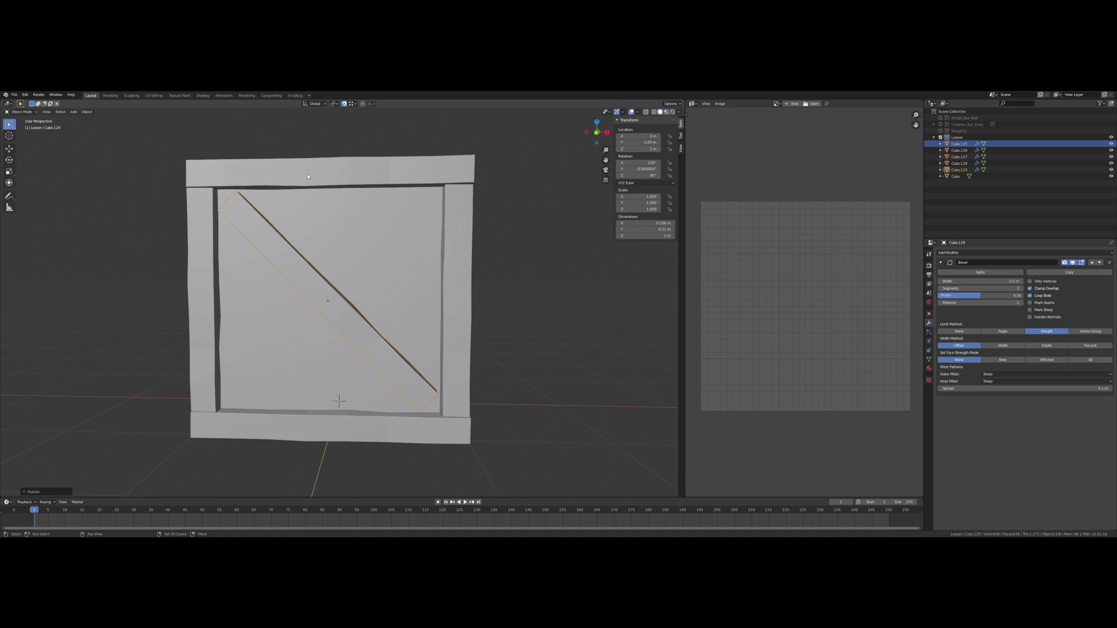
# Scale the diagonal brace up slightly along the Z axis so its ends reach the frame
pyautogui.moveTo(308, 176); pyautogui.dragTo(346, 211, button='middle')
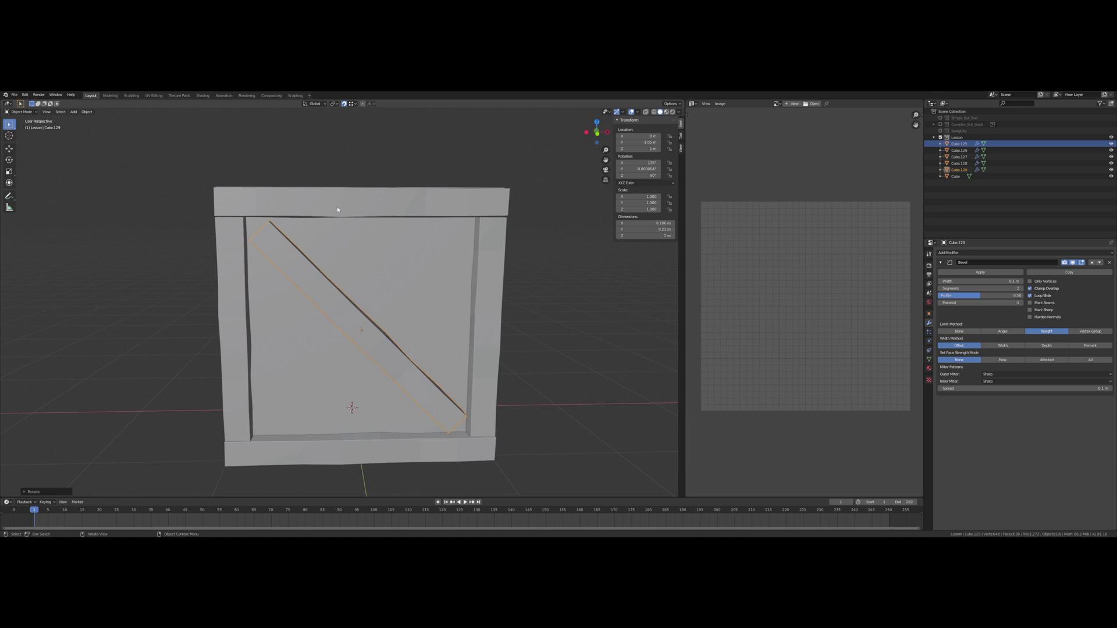
pyautogui.press('Tab')
pyautogui.press('Tab')
pyautogui.click(316, 103)
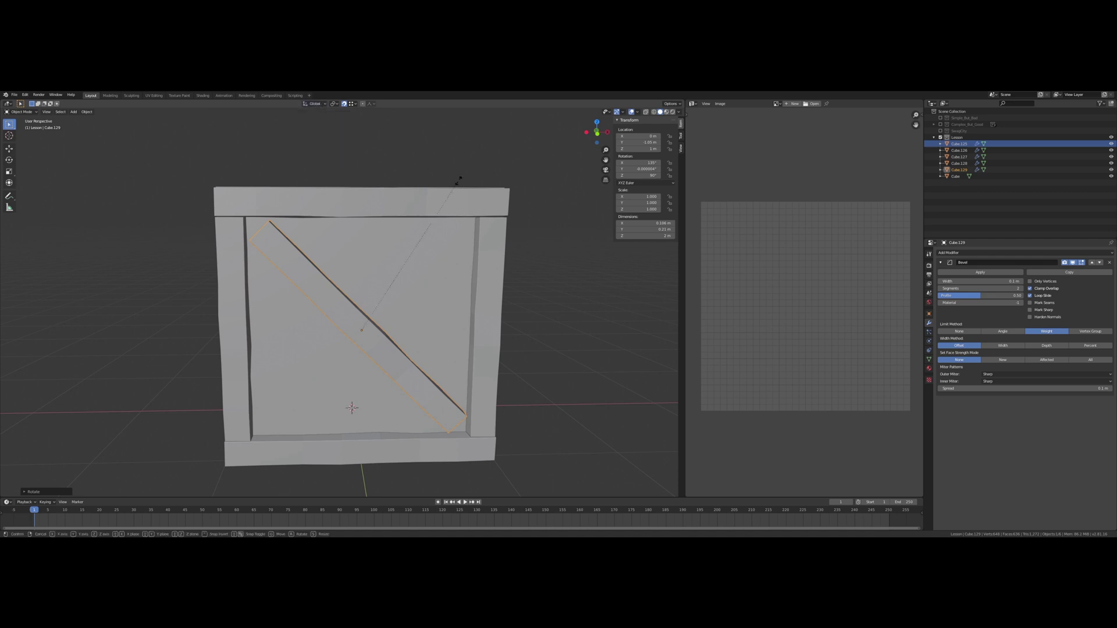
pyautogui.press('s')
pyautogui.press('z')
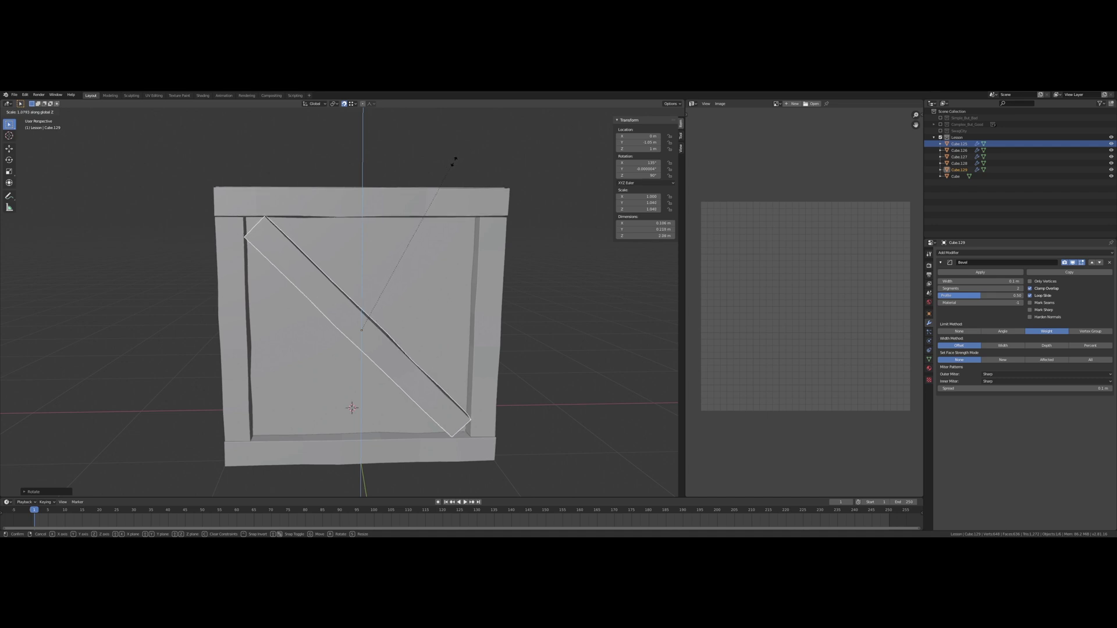
pyautogui.click(454, 161)
# Fine-tune the diagonal brace's Z scale up close so its end corners just tuck into the frame beams
pyautogui.keyDown('shift'); pyautogui.moveTo(349, 188); pyautogui.dragTo(399, 245, button='middle'); pyautogui.keyUp('shift')
pyautogui.scroll(6, 392, 245)
pyautogui.scroll(-3, 401, 252)
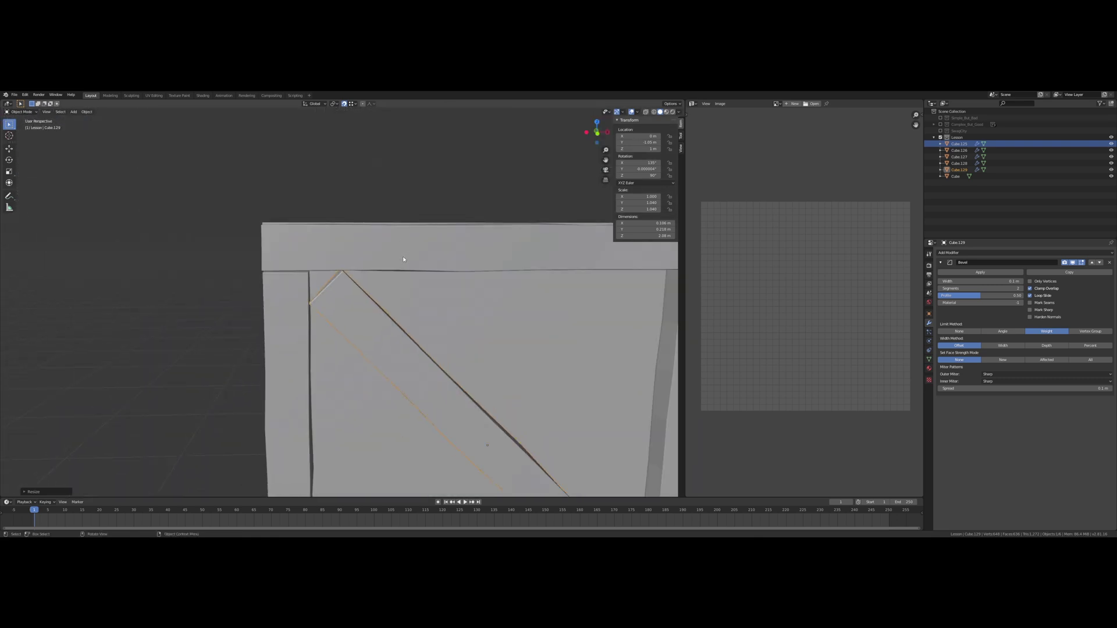
pyautogui.scroll(6, 403, 260)
pyautogui.keyDown('shift'); pyautogui.moveTo(342, 216); pyautogui.dragTo(372, 244, button='middle'); pyautogui.keyUp('shift')
pyautogui.press('s')
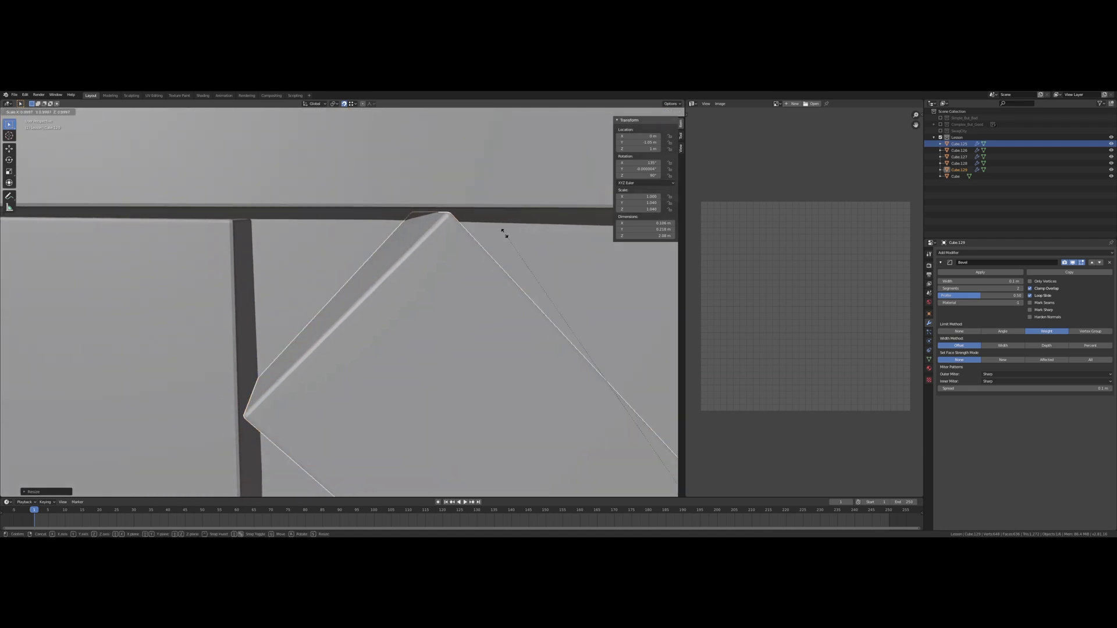
pyautogui.press('z')
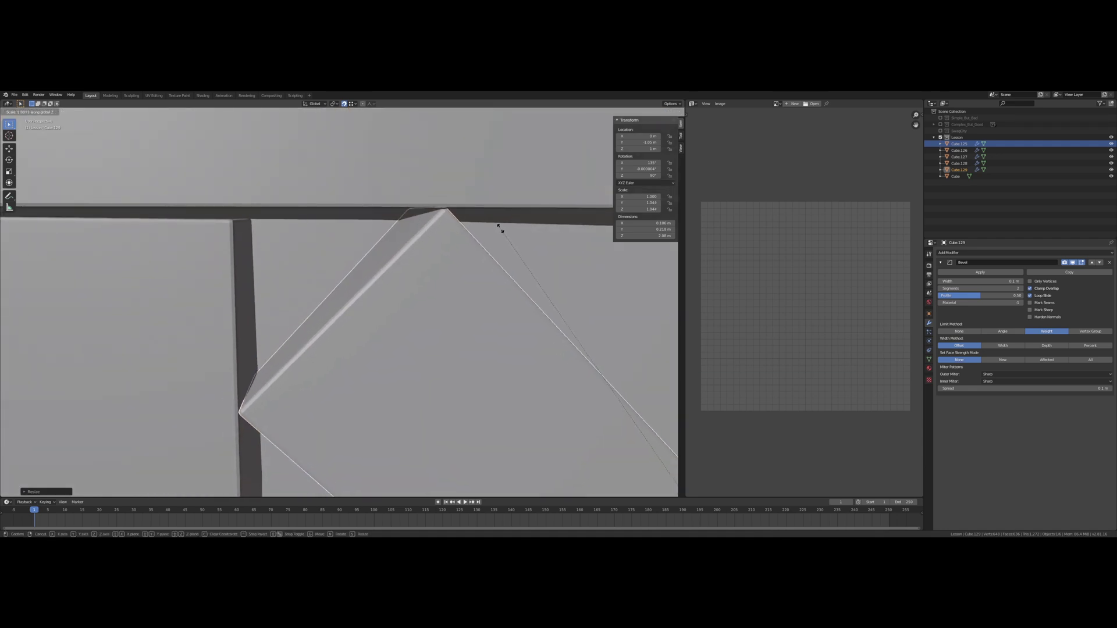
pyautogui.click(500, 229)
pyautogui.scroll(-5, 508, 285)
pyautogui.keyDown('shift'); pyautogui.moveTo(511, 294); pyautogui.dragTo(346, 317, button='middle'); pyautogui.keyUp('shift')
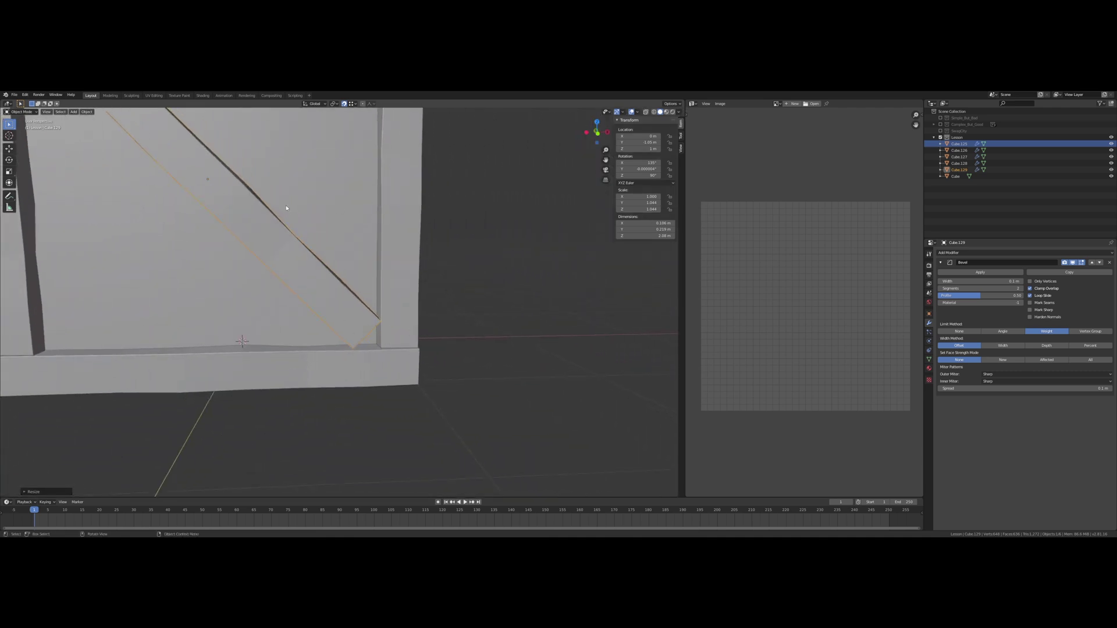
# Add a lengthwise loop cut down the middle of the diagonal brace in Edit Mode and select that edge loop
pyautogui.press('KP_Decimal')
pyautogui.press('Tab')
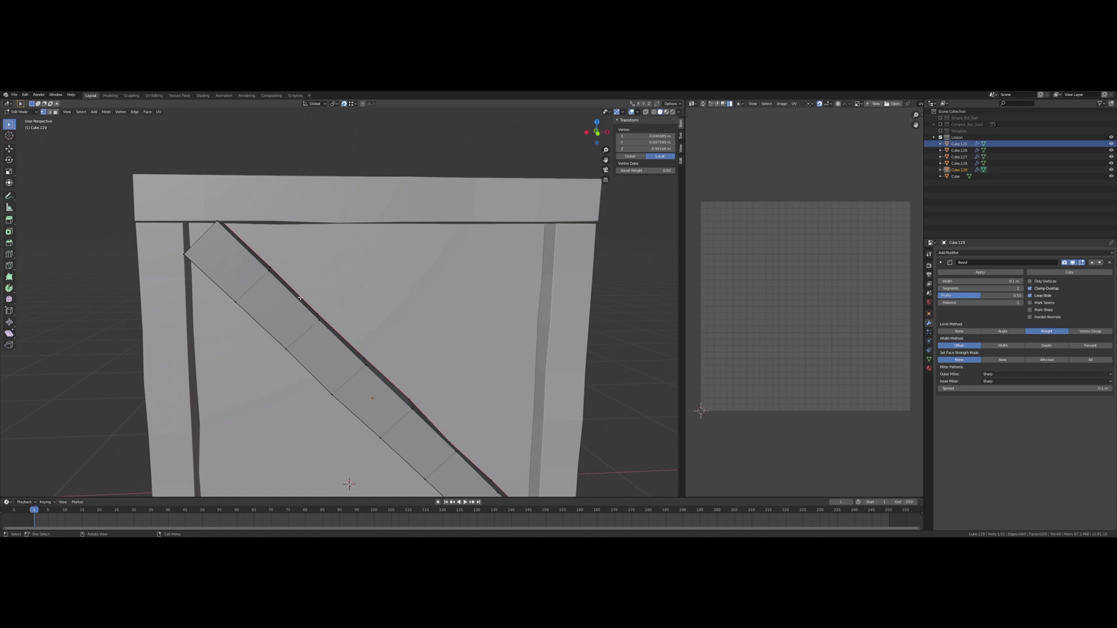
pyautogui.hotkey('ctrl', 'r')
pyautogui.click(259, 295)
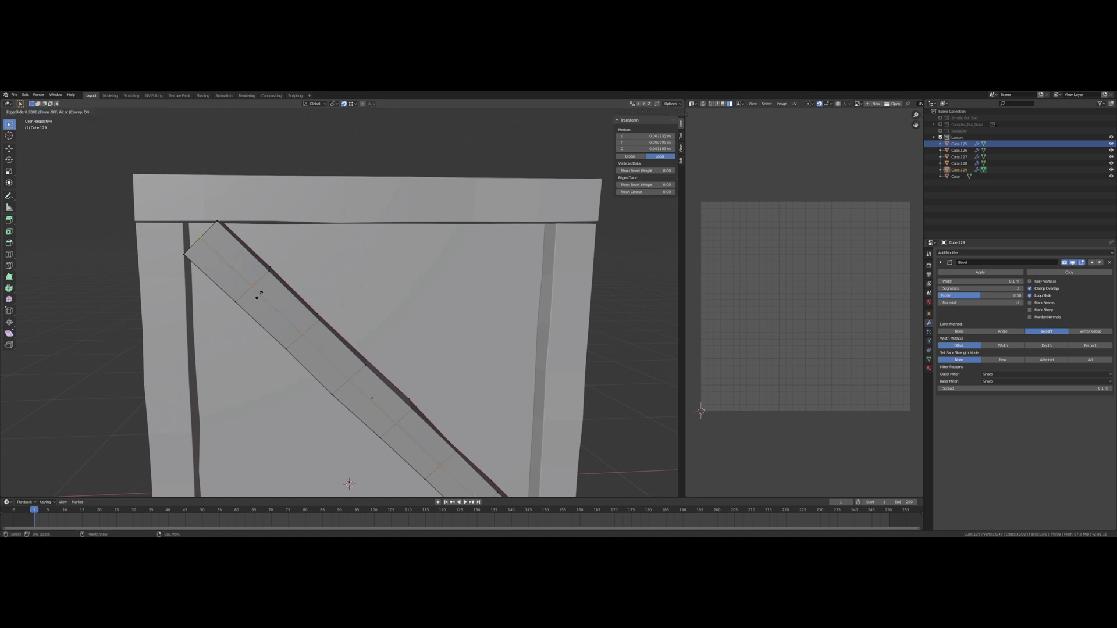
pyautogui.click(259, 295)
pyautogui.scroll(-5, 246, 258)
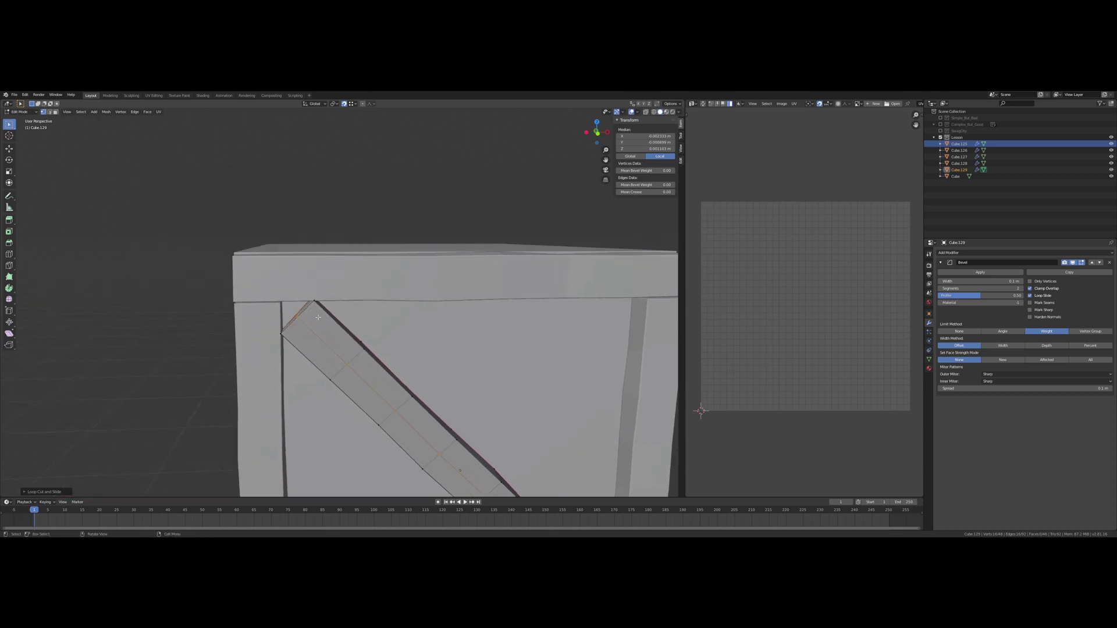
pyautogui.scroll(7, 301, 336)
pyautogui.click(255, 311)
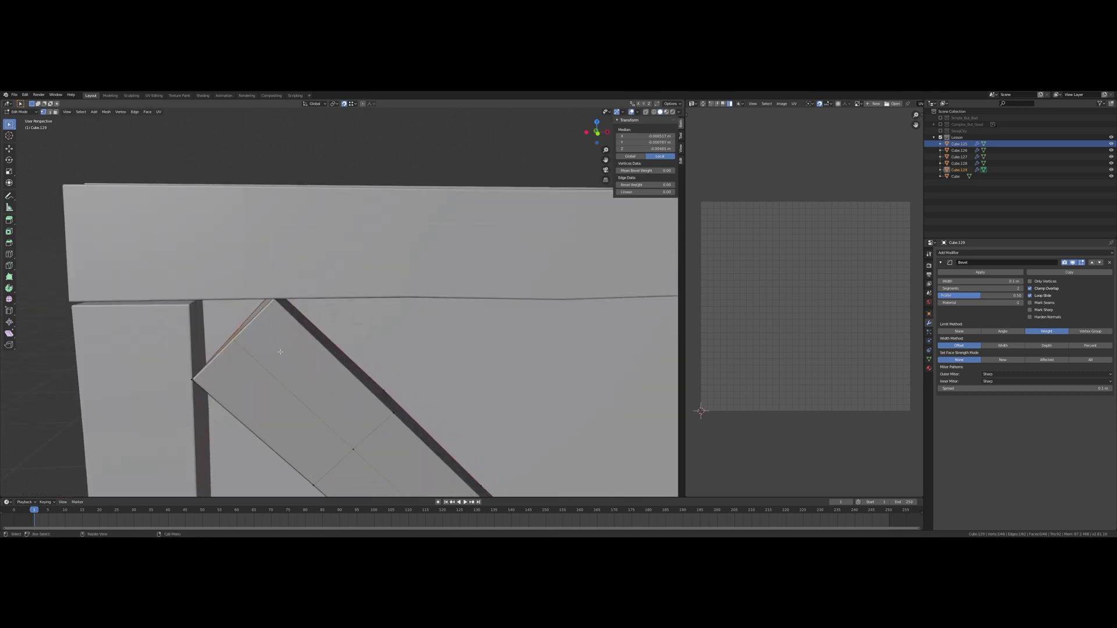
pyautogui.scroll(-2, 280, 352)
pyautogui.keyDown('alt'); pyautogui.click(307, 365); pyautogui.keyUp('alt')
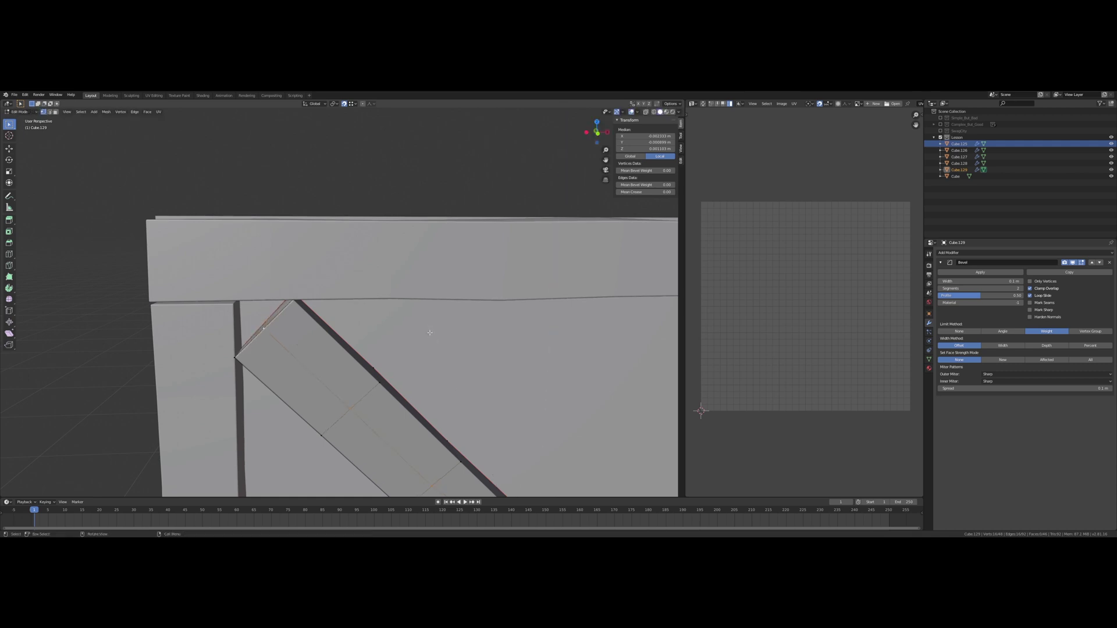
pyautogui.press('s')
pyautogui.press('y')
pyautogui.click(411, 325)
# Switch the transform orientation to Local and scale the centre loop along Z to point the brace's ends into the frame corners
pyautogui.click(315, 103)
pyautogui.click(308, 131)
pyautogui.press('s')
pyautogui.press('z')
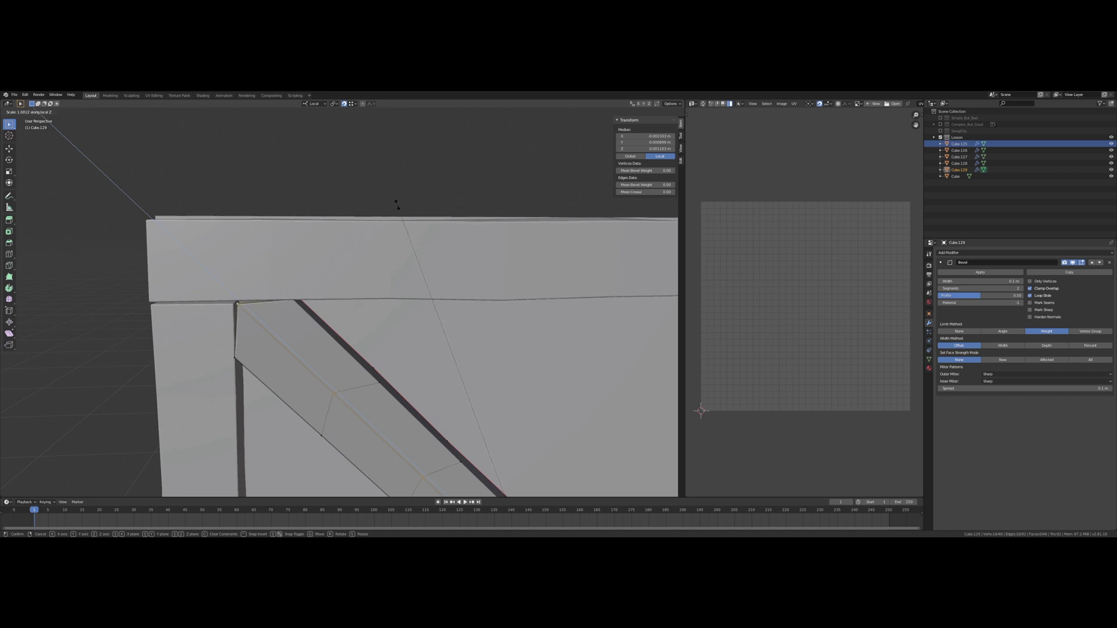
pyautogui.click(394, 203)
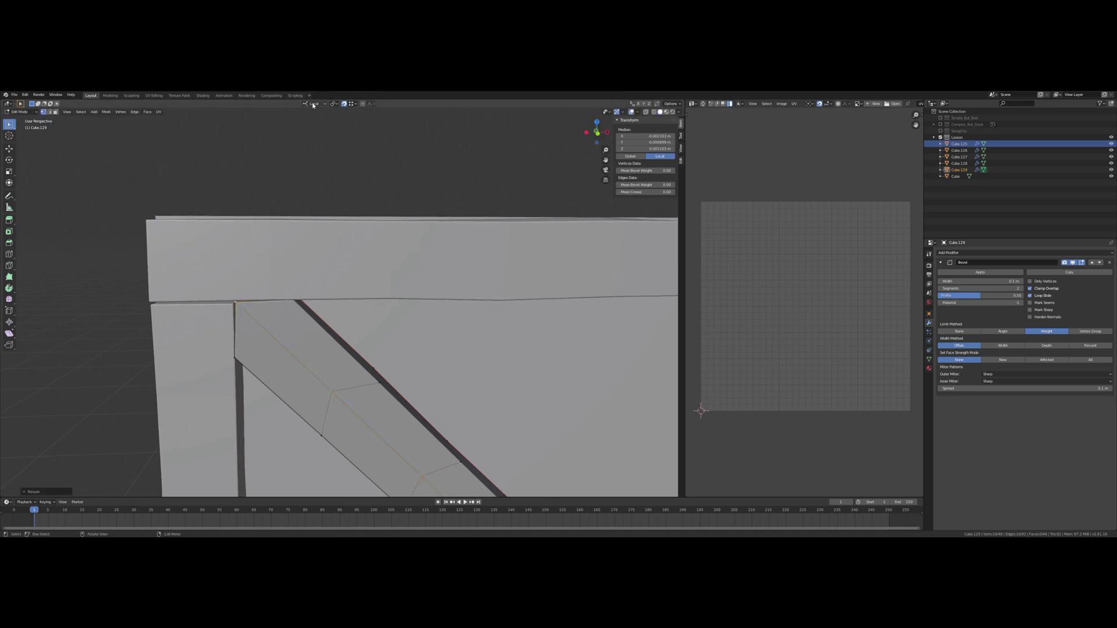
# Check the diagonal brace's pointed end against the frame corner up close and return to Object Mode
pyautogui.scroll(4, 257, 259)
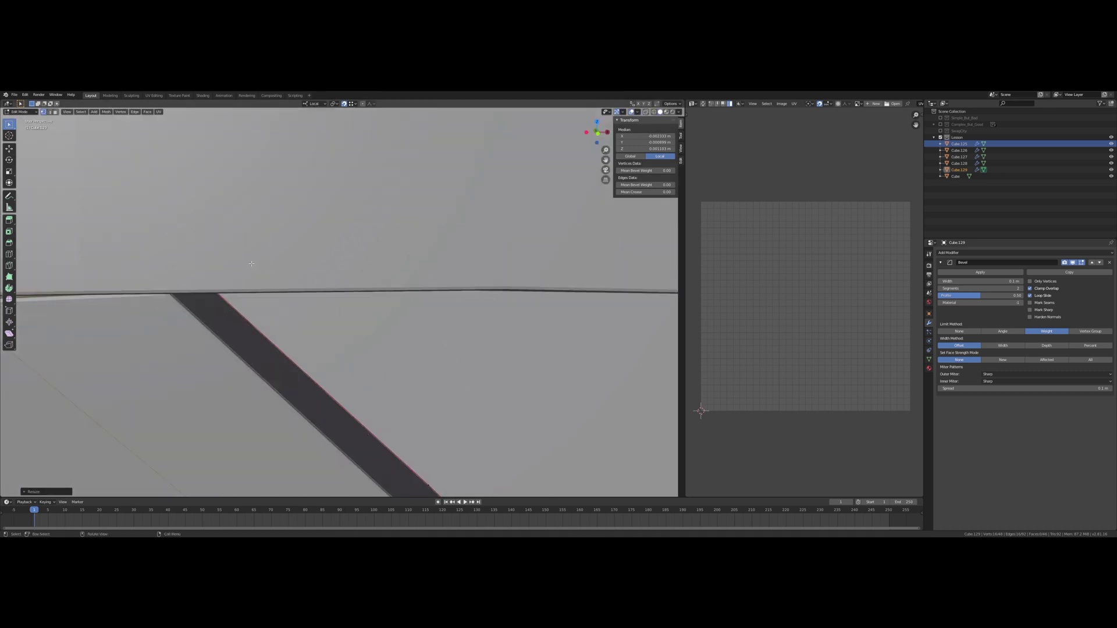
pyautogui.moveTo(257, 259); pyautogui.dragTo(389, 263, button='middle')
pyautogui.scroll(3, 395, 268)
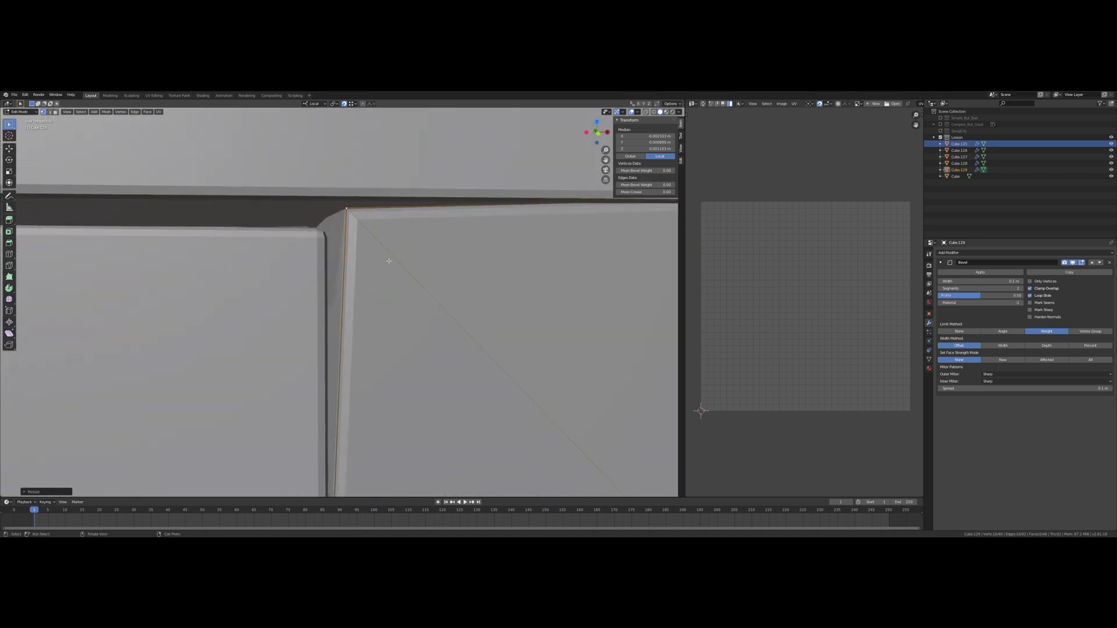
pyautogui.scroll(-8, 389, 259)
pyautogui.keyDown('shift'); pyautogui.moveTo(518, 322); pyautogui.dragTo(224, 218, button='middle'); pyautogui.keyUp('shift')
pyautogui.press('Tab')
pyautogui.scroll(3, 387, 332)
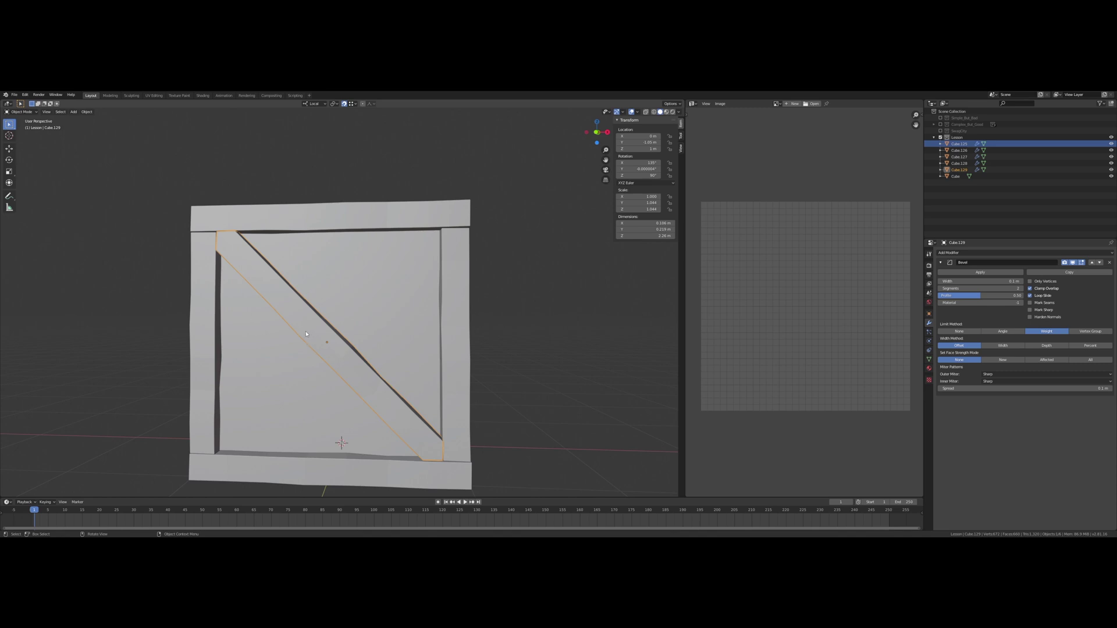
pyautogui.moveTo(306, 335); pyautogui.dragTo(350, 332, button='middle')
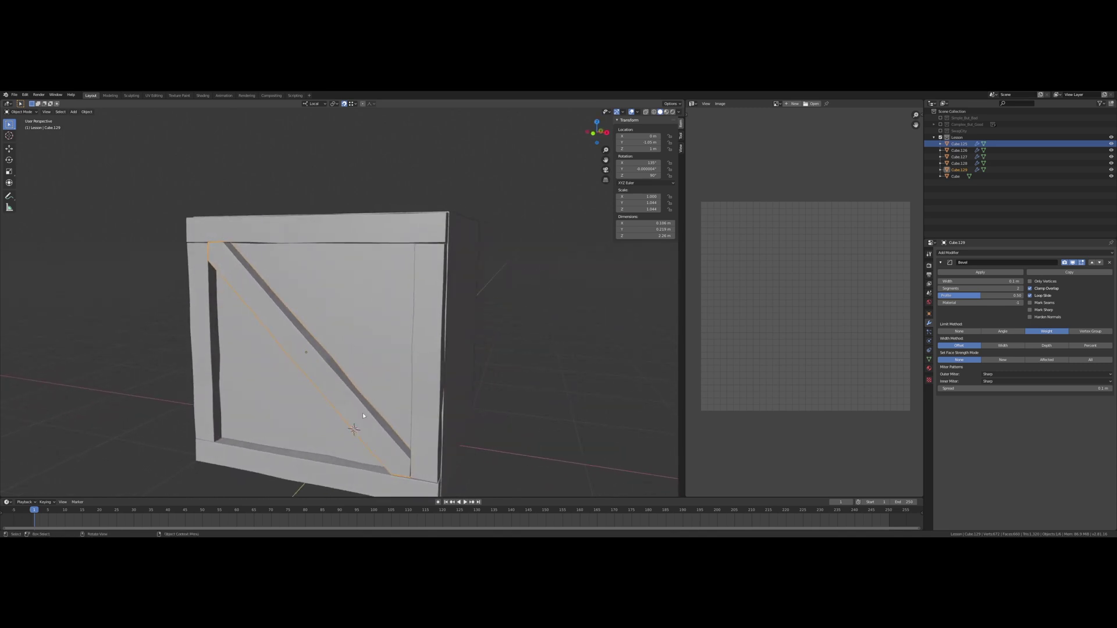
# Hide the base cube to leave only the frame beams, and select the diagonal brace
pyautogui.click(305, 311)
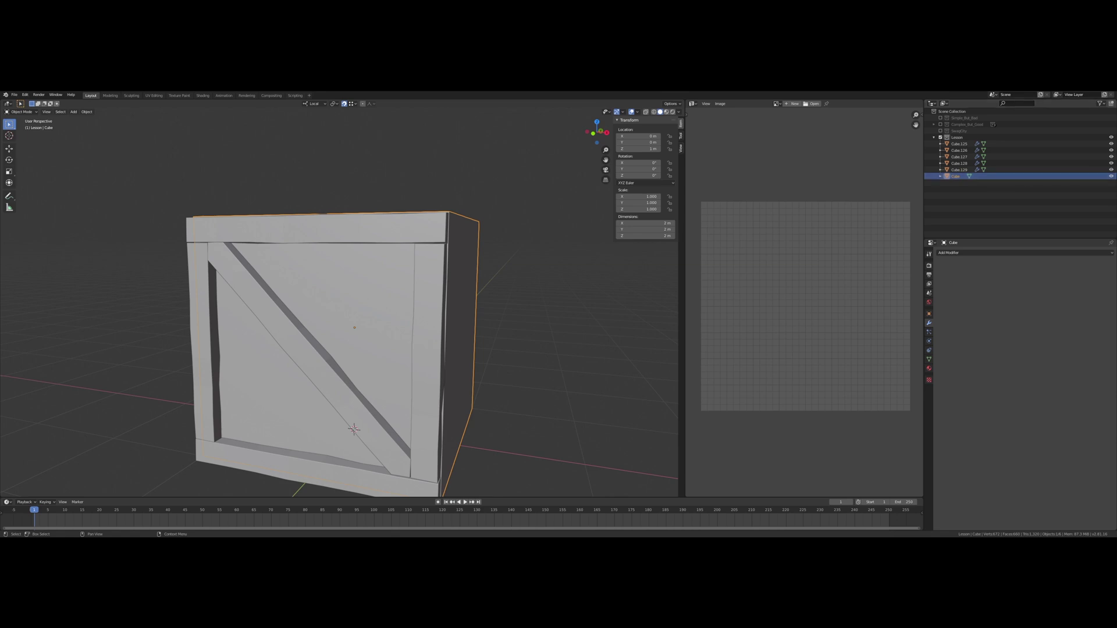
pyautogui.press('h')
pyautogui.moveTo(596, 271); pyautogui.dragTo(388, 302, button='middle')
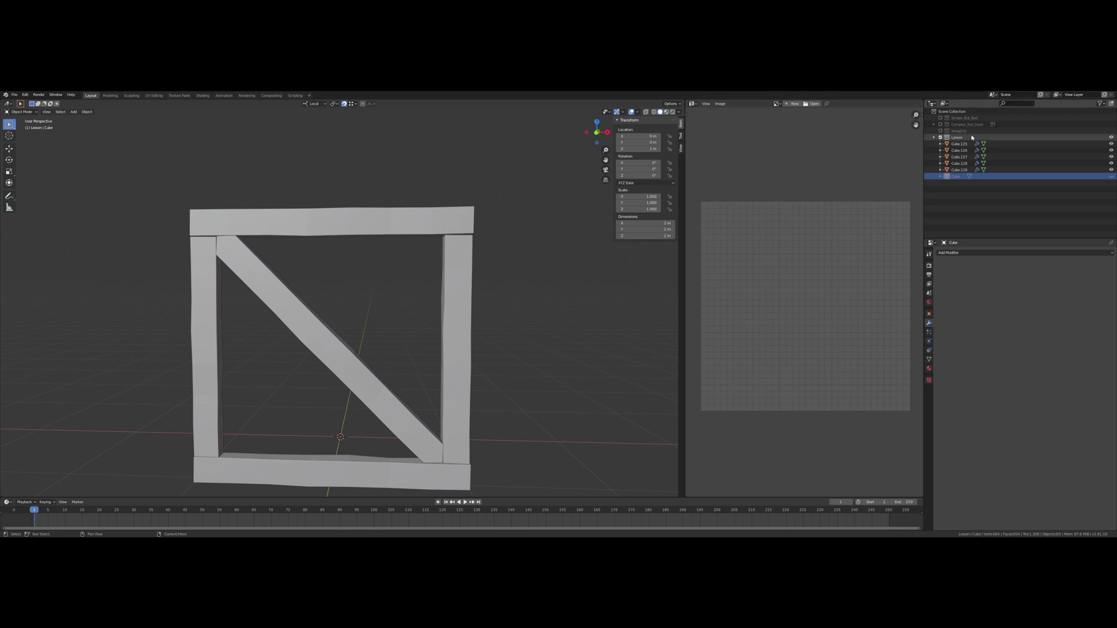
pyautogui.click(302, 316)
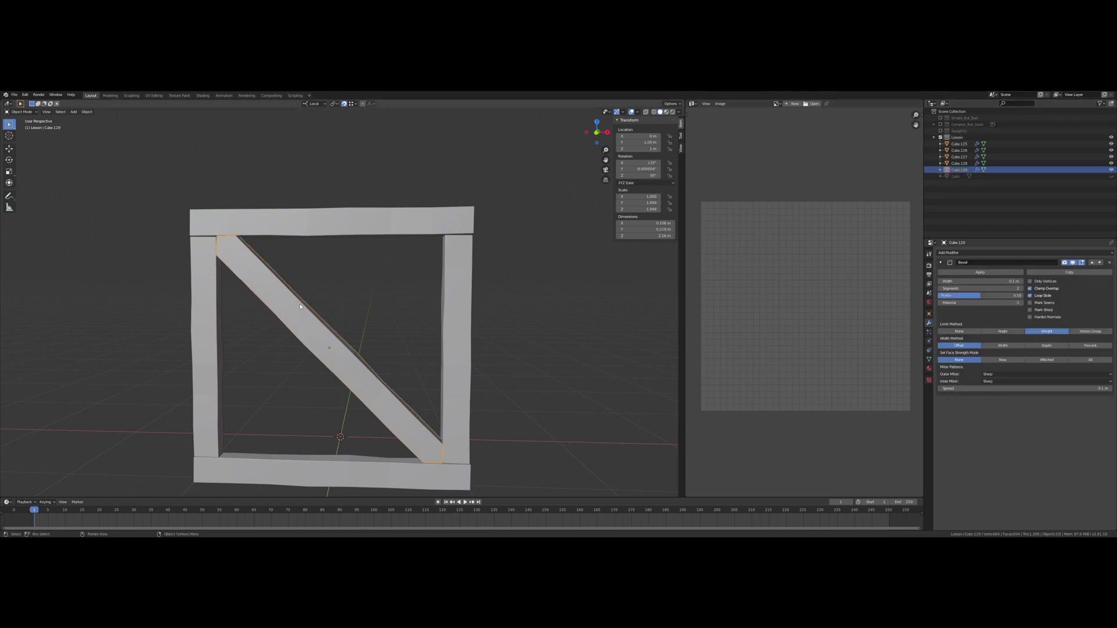
pyautogui.moveTo(302, 316); pyautogui.dragTo(387, 303, button='middle')
pyautogui.moveTo(387, 362); pyautogui.dragTo(449, 368, button='middle')
pyautogui.scroll(3, 449, 369)
pyautogui.moveTo(358, 318); pyautogui.dragTo(331, 301, button='middle')
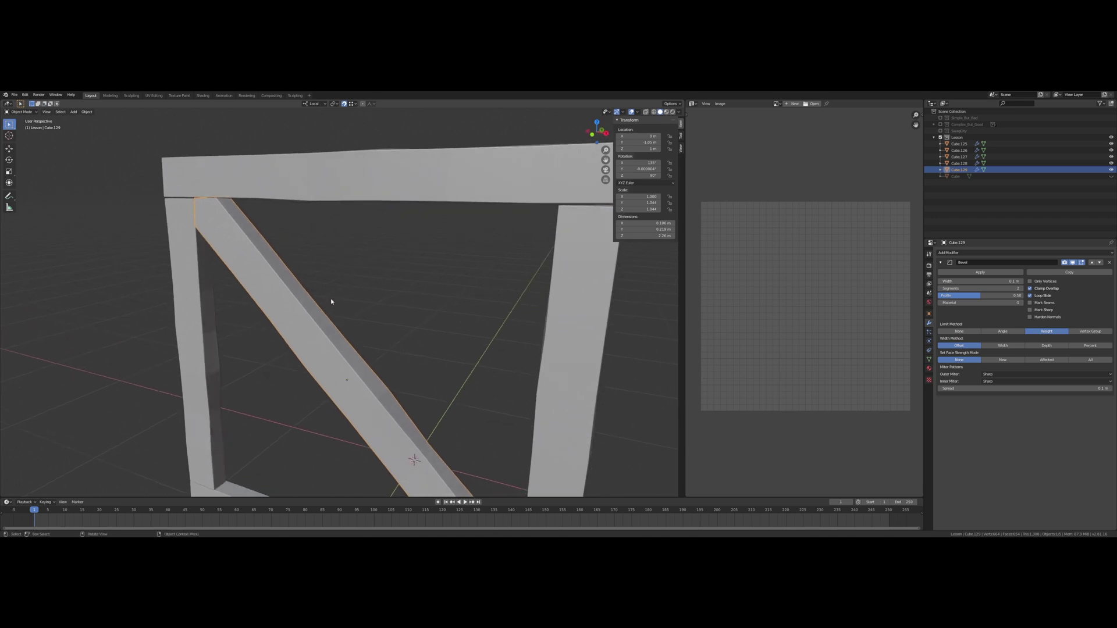
# Try a larger X dimension for the diagonal brace and undo the change
pyautogui.click(660, 223)
pyautogui.write('0.806')
pyautogui.press('Return')
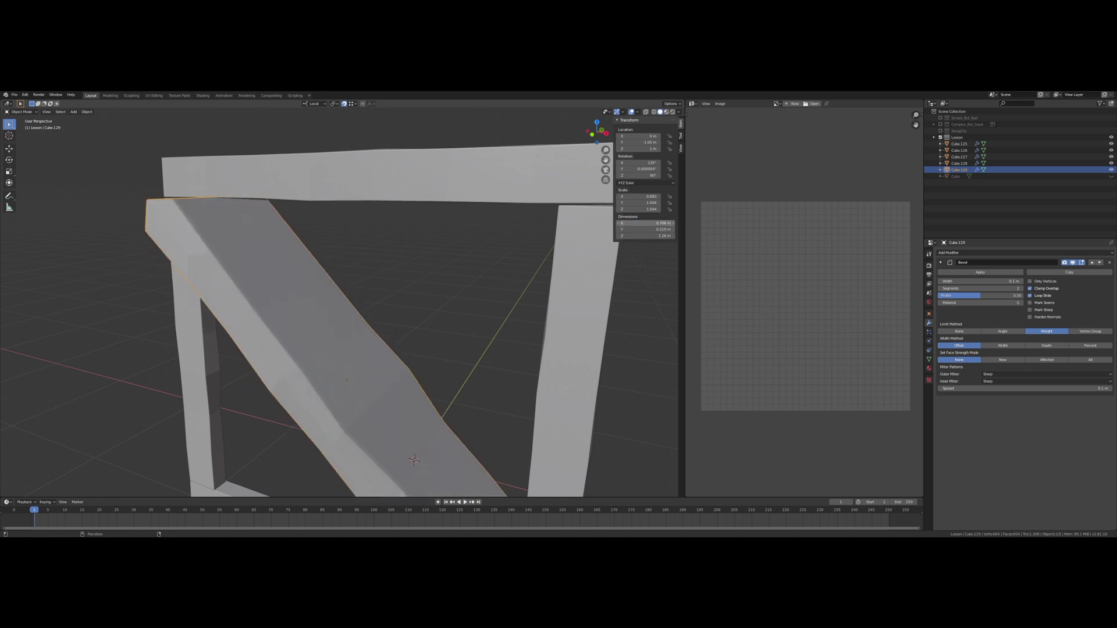
pyautogui.hotkey('ctrl', 'z')
# Halve the diagonal brace's thickness by dividing its X dimension by 2
pyautogui.click(665, 223)
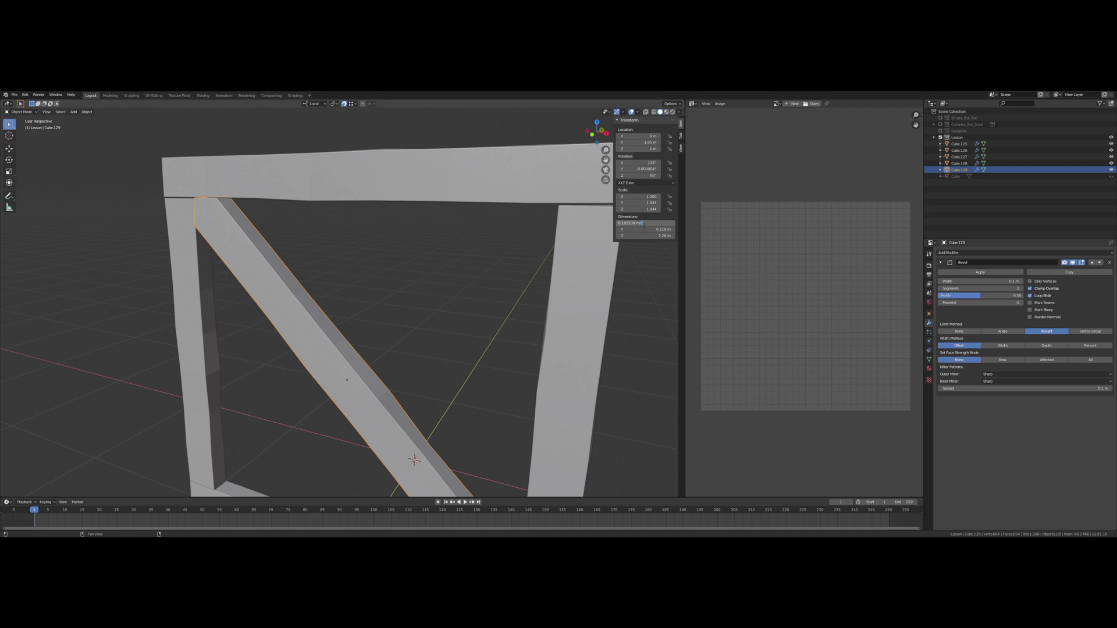
pyautogui.write('/2')
pyautogui.press('Return')
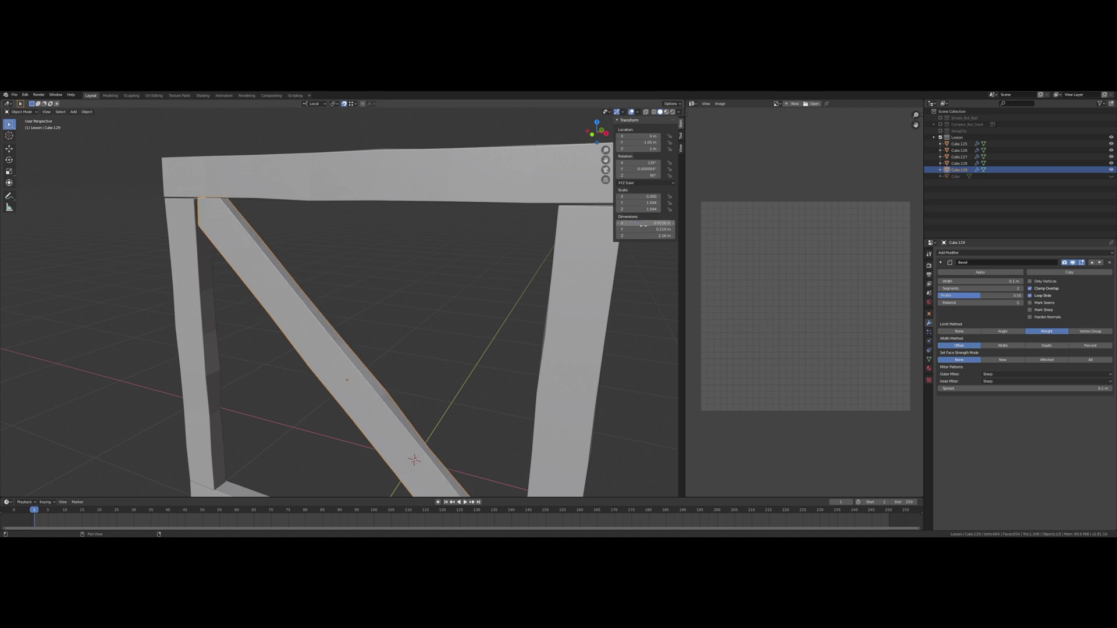
pyautogui.moveTo(418, 241); pyautogui.dragTo(374, 276, button='middle')
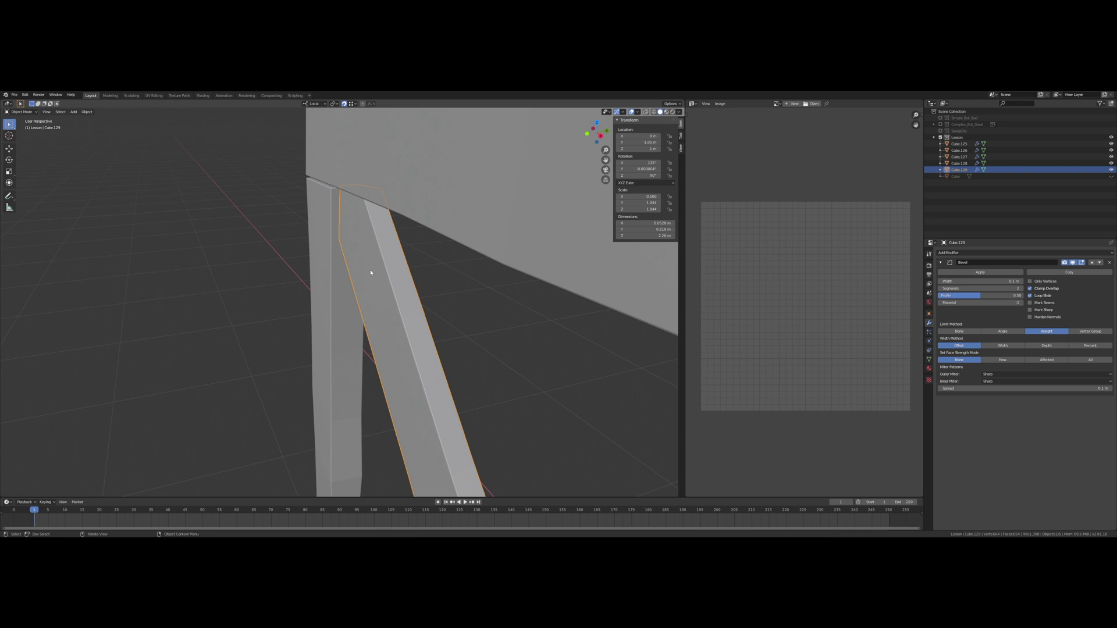
pyautogui.press('g')
pyautogui.press('y')
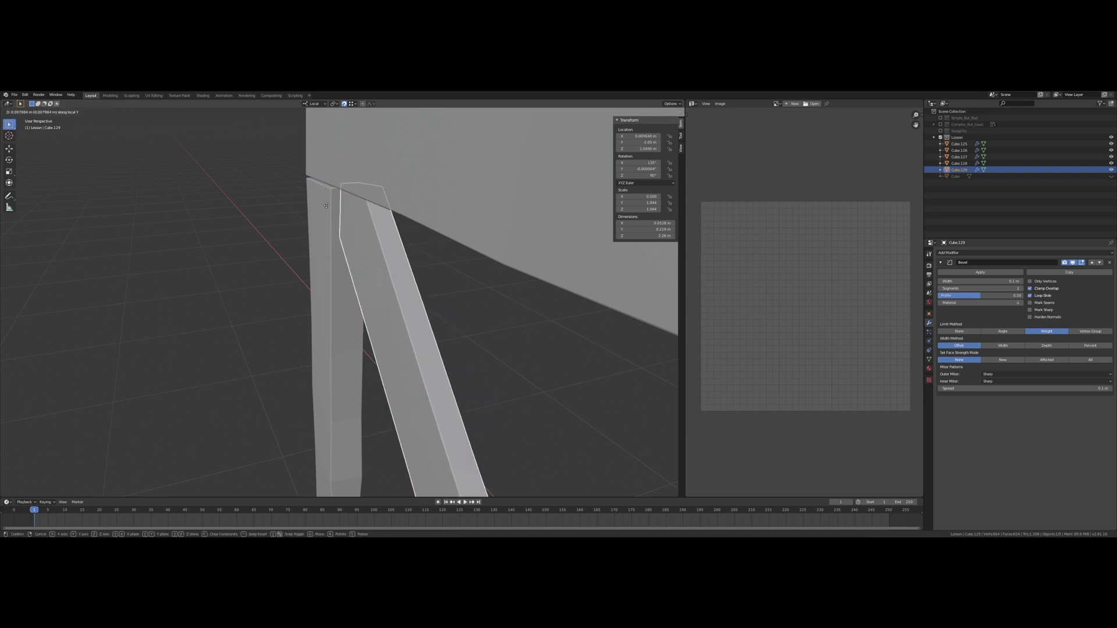
pyautogui.rightClick(332, 199)
pyautogui.moveTo(329, 207); pyautogui.dragTo(381, 219, button='middle')
pyautogui.scroll(-7, 342, 250)
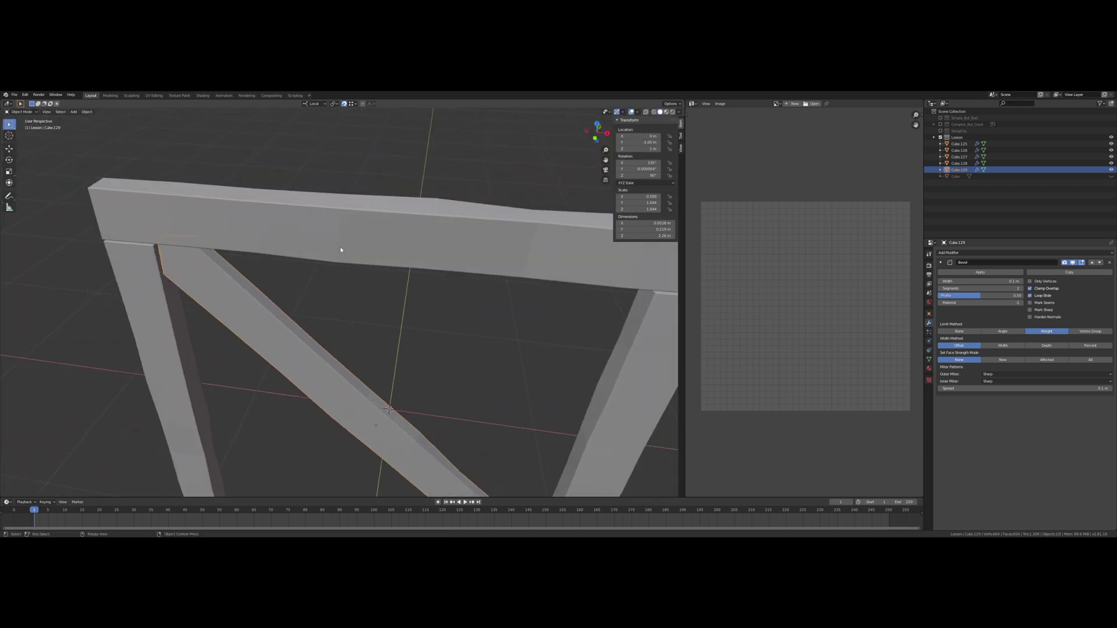
pyautogui.moveTo(328, 312); pyautogui.dragTo(353, 277, button='middle')
# Switch the transform orientation to Global and move the thinned diagonal brace along Y toward the outer face of the frame
pyautogui.click(314, 105)
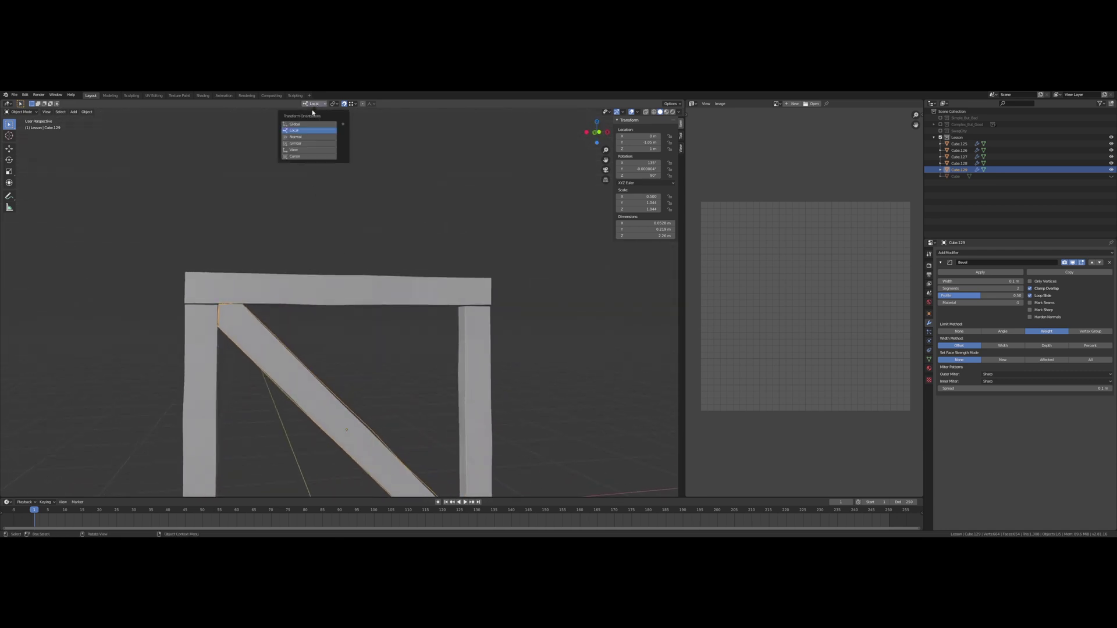
pyautogui.click(302, 124)
pyautogui.moveTo(298, 201); pyautogui.dragTo(258, 238, button='middle')
pyautogui.press('g')
pyautogui.press('y')
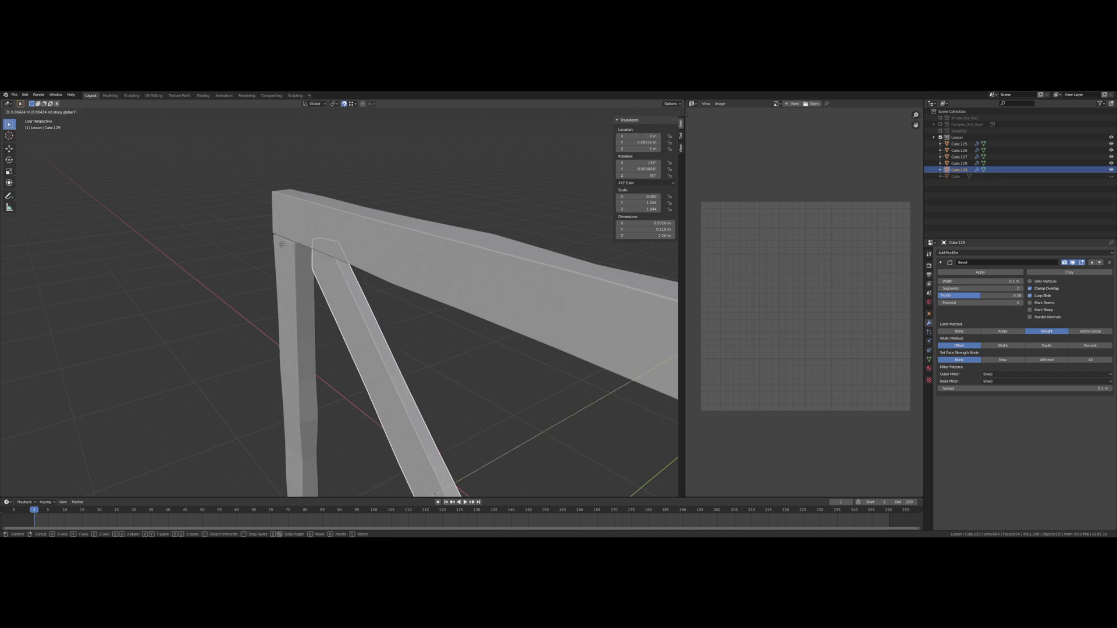
pyautogui.click(290, 250)
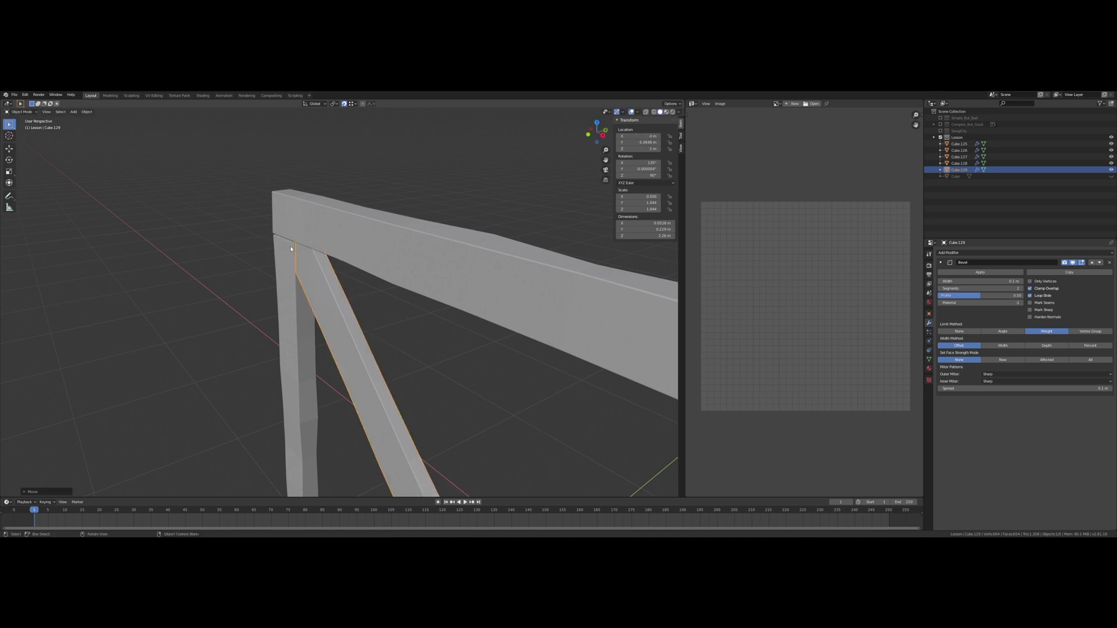
pyautogui.moveTo(298, 252); pyautogui.dragTo(349, 151, button='middle')
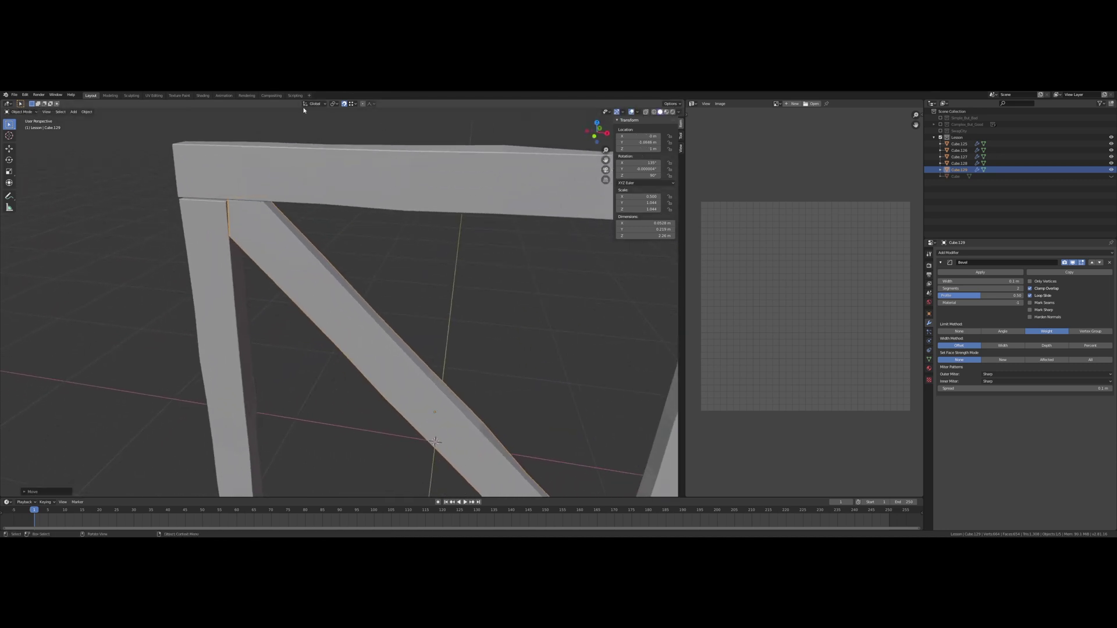
pyautogui.moveTo(282, 218)
pyautogui.mouseDown(button='middle')
pyautogui.moveTo(195, 249)
pyautogui.moveTo(341, 235)
pyautogui.moveTo(299, 227)
pyautogui.mouseUp(button='middle')
pyautogui.scroll(4, 345, 232)
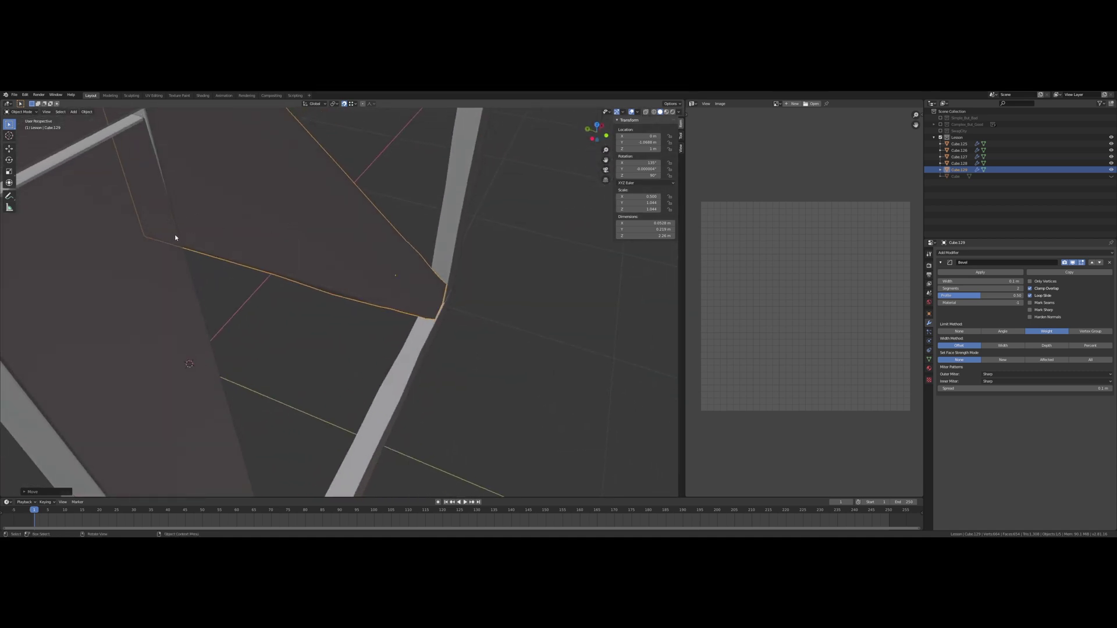
pyautogui.moveTo(223, 278); pyautogui.dragTo(277, 261, button='middle')
pyautogui.scroll(-5, 277, 262)
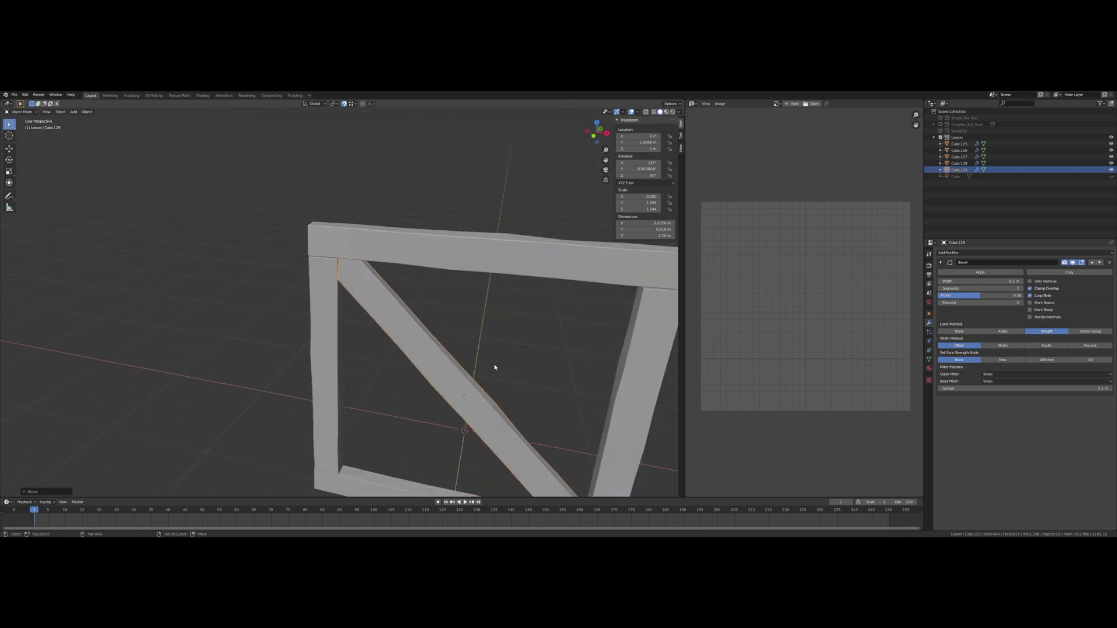
pyautogui.keyDown('shift'); pyautogui.moveTo(494, 365); pyautogui.dragTo(435, 279, button='middle'); pyautogui.keyUp('shift')
# Duplicate the vertical frame beam at the brace's upper end and move the copy along X into the frame opening
pyautogui.click(525, 300)
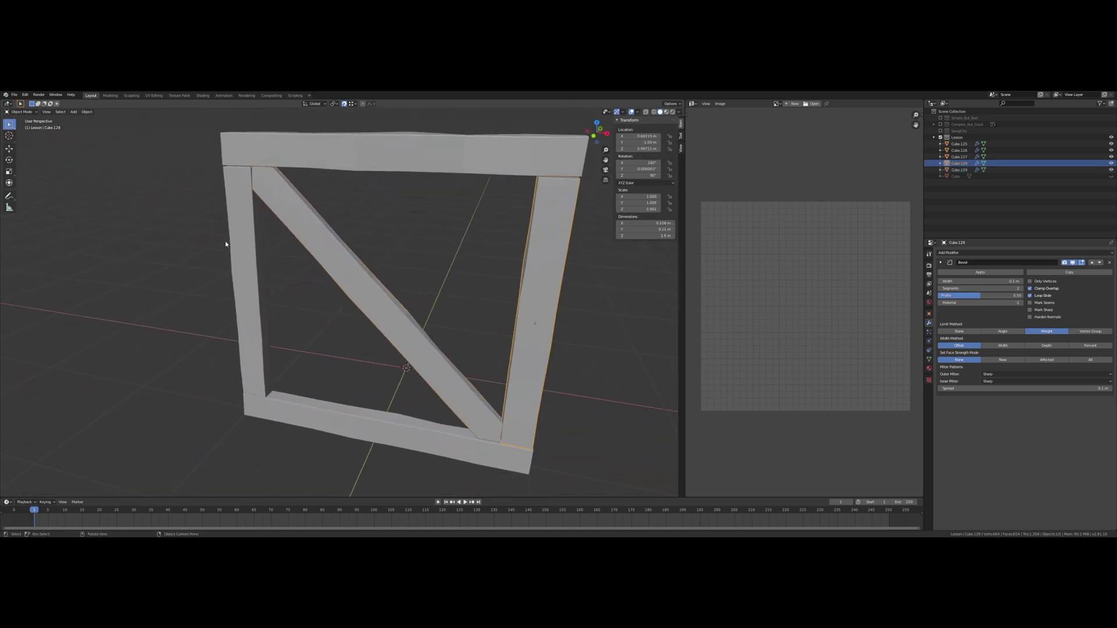
pyautogui.click(250, 289)
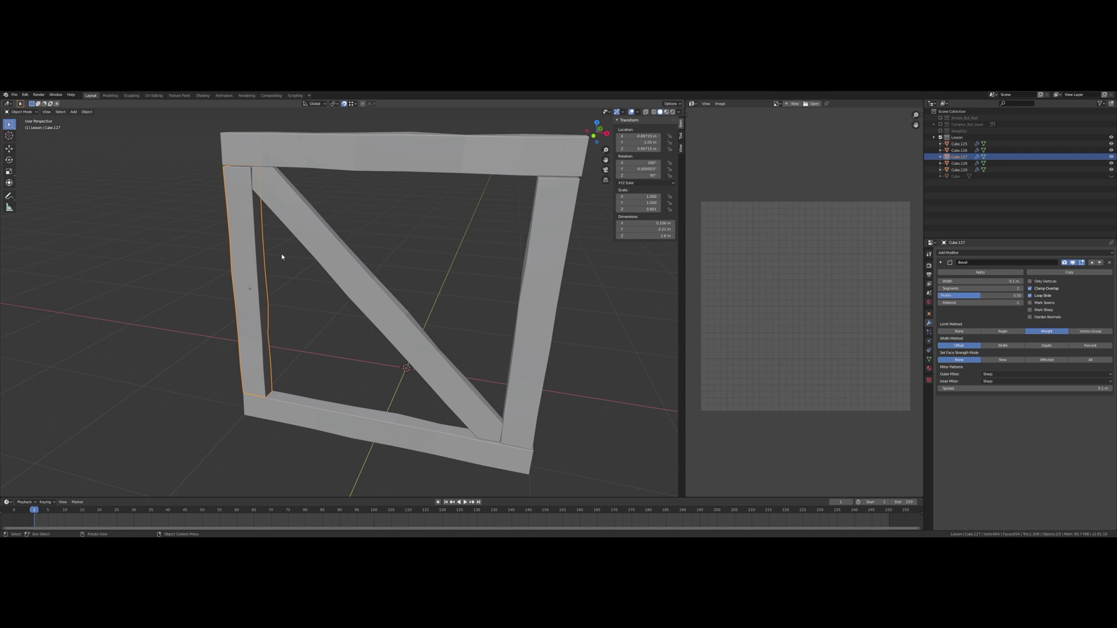
pyautogui.hotkey('shift', 'd')
pyautogui.rightClick(358, 249)
pyautogui.press('g')
pyautogui.press('x')
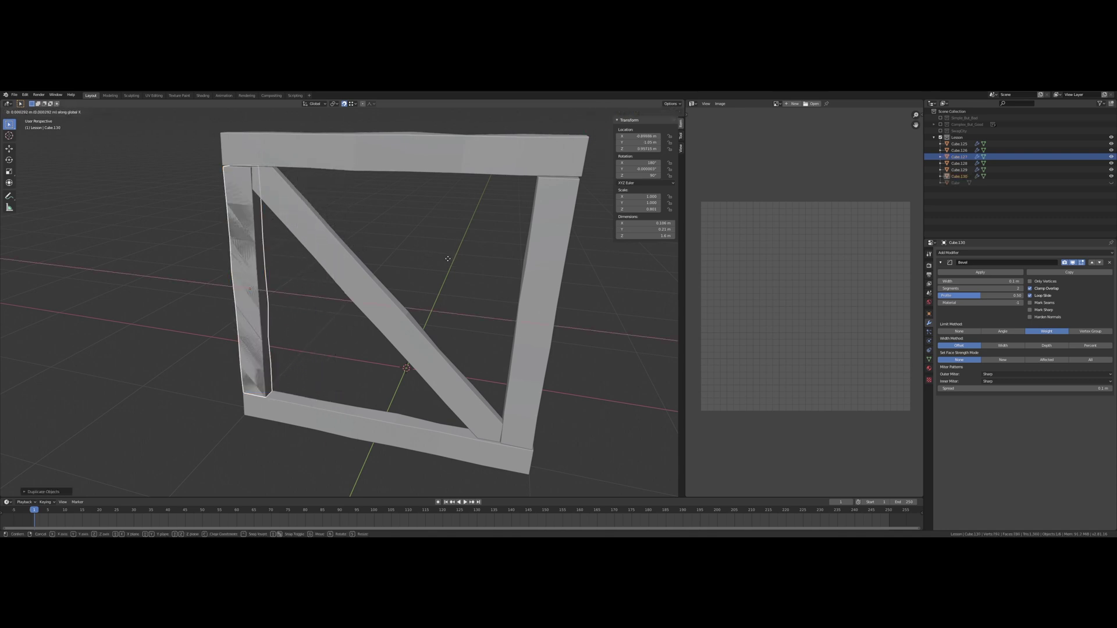
pyautogui.click(498, 276)
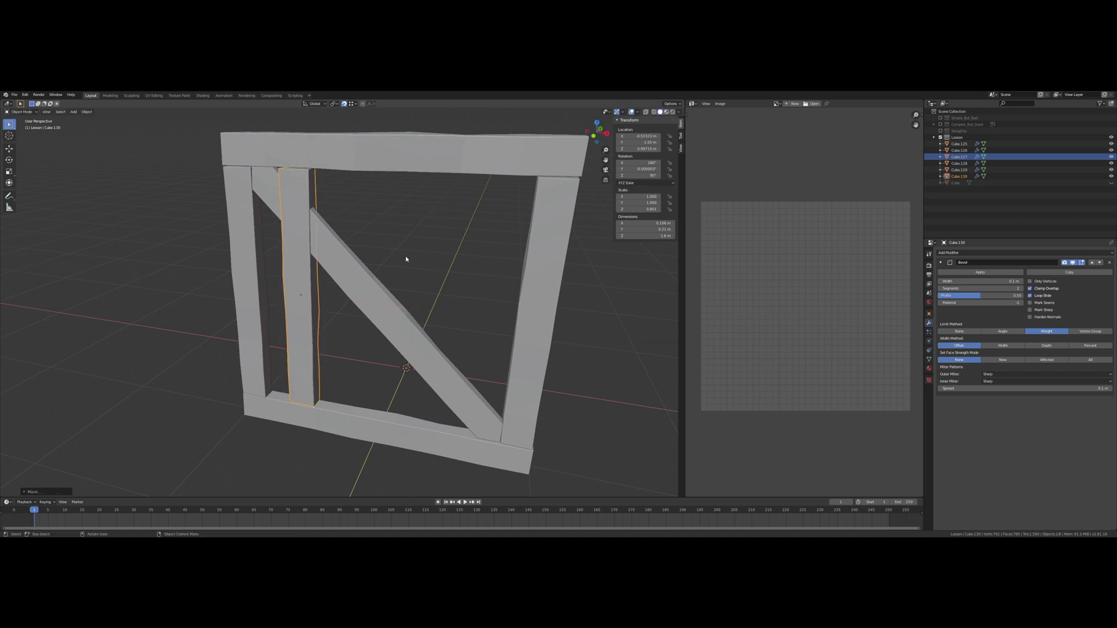
# Halve the duplicated vertical beam's thickness by dividing its X dimension by 2
pyautogui.moveTo(406, 259); pyautogui.dragTo(395, 217, button='middle')
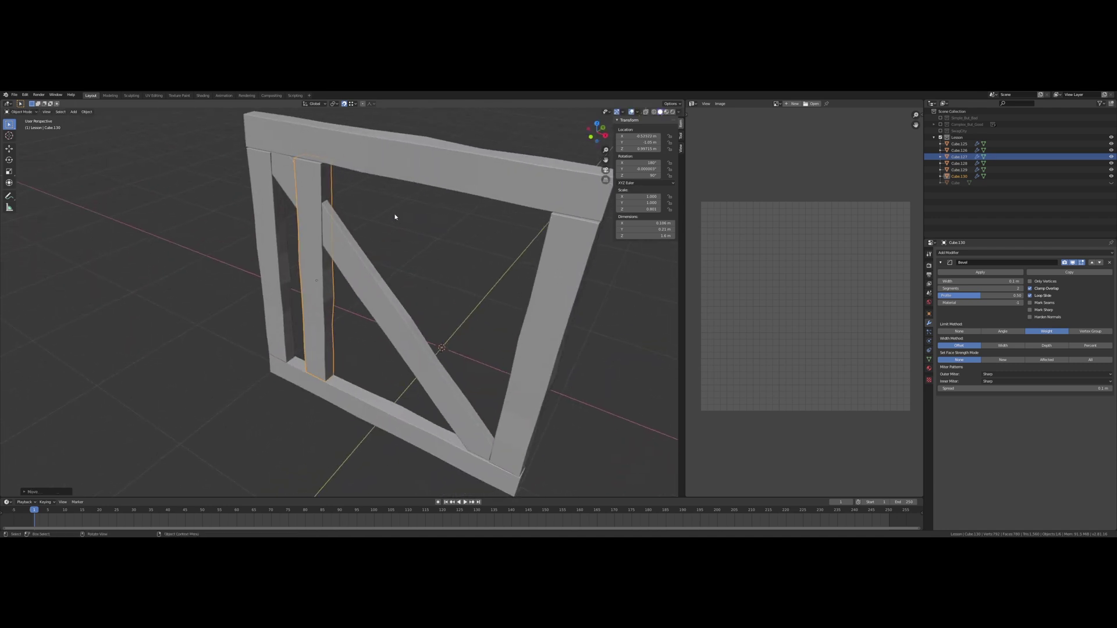
pyautogui.scroll(4, 395, 217)
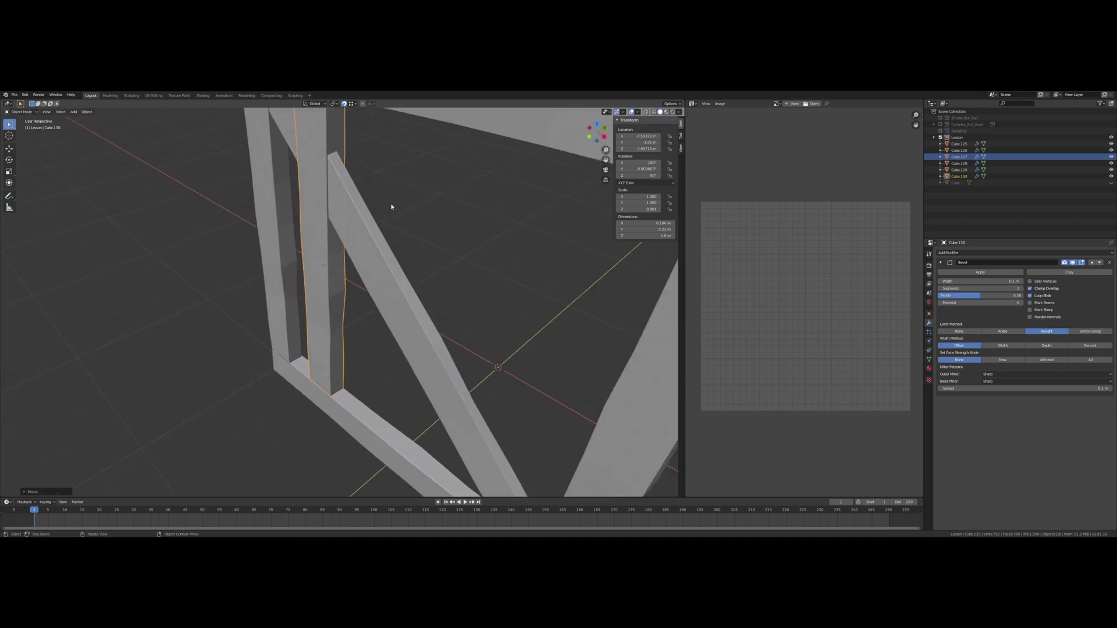
pyautogui.scroll(-2, 391, 206)
pyautogui.keyDown('shift'); pyautogui.moveTo(389, 199); pyautogui.dragTo(344, 242, button='middle'); pyautogui.keyUp('shift')
pyautogui.scroll(3, 368, 240)
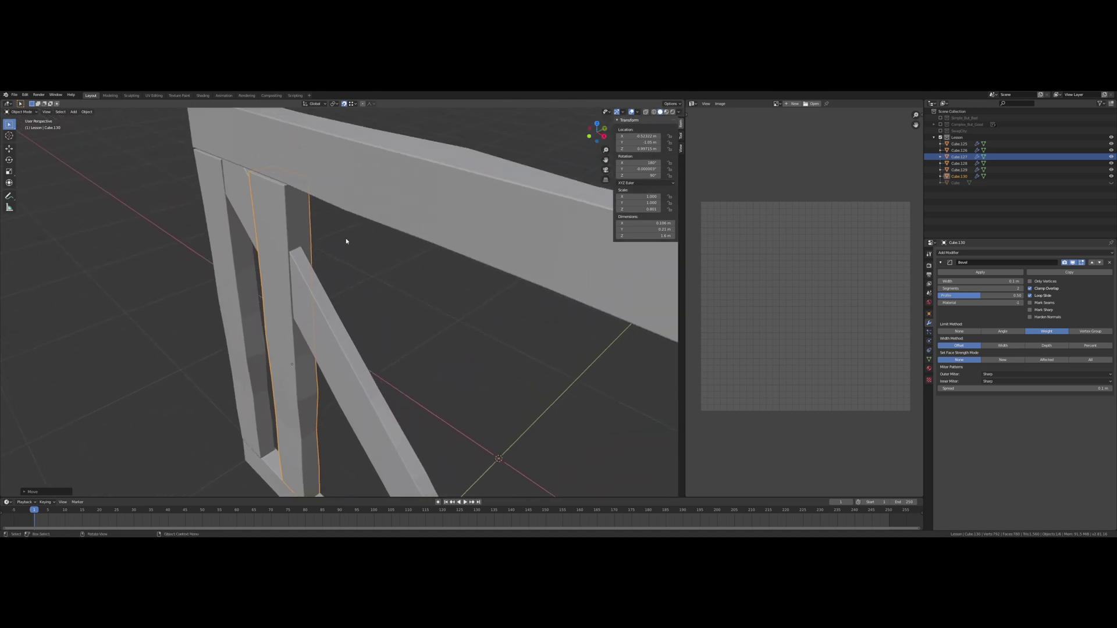
pyautogui.click(645, 223)
pyautogui.write('/2')
pyautogui.press('Return')
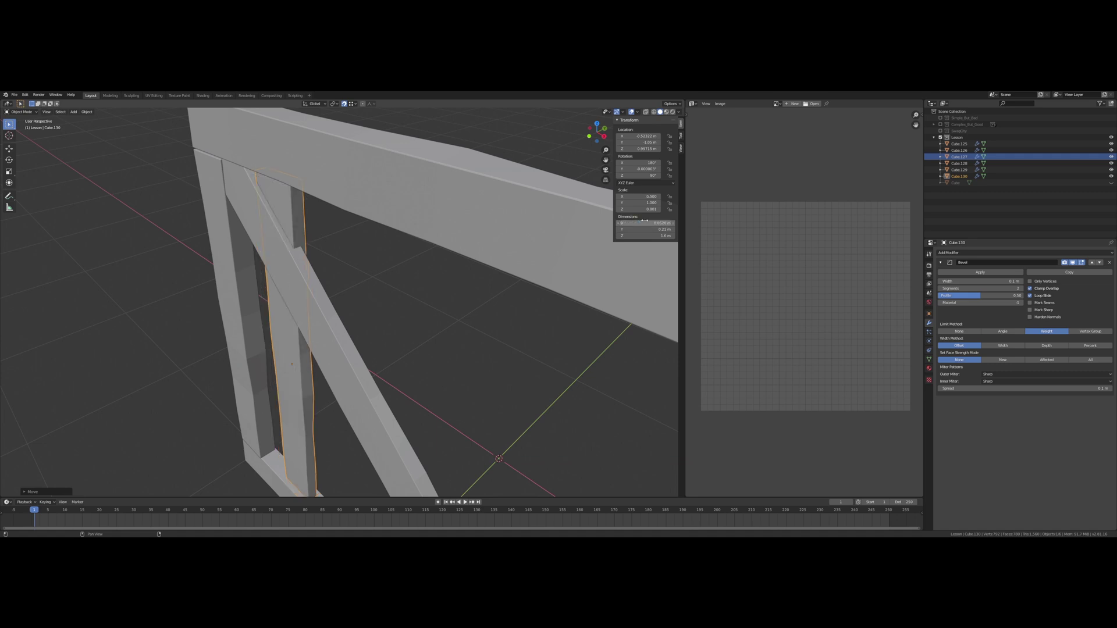
# Move the thinned vertical plank along Y until it sits directly behind the diagonal brace
pyautogui.moveTo(581, 221); pyautogui.dragTo(445, 269, button='middle')
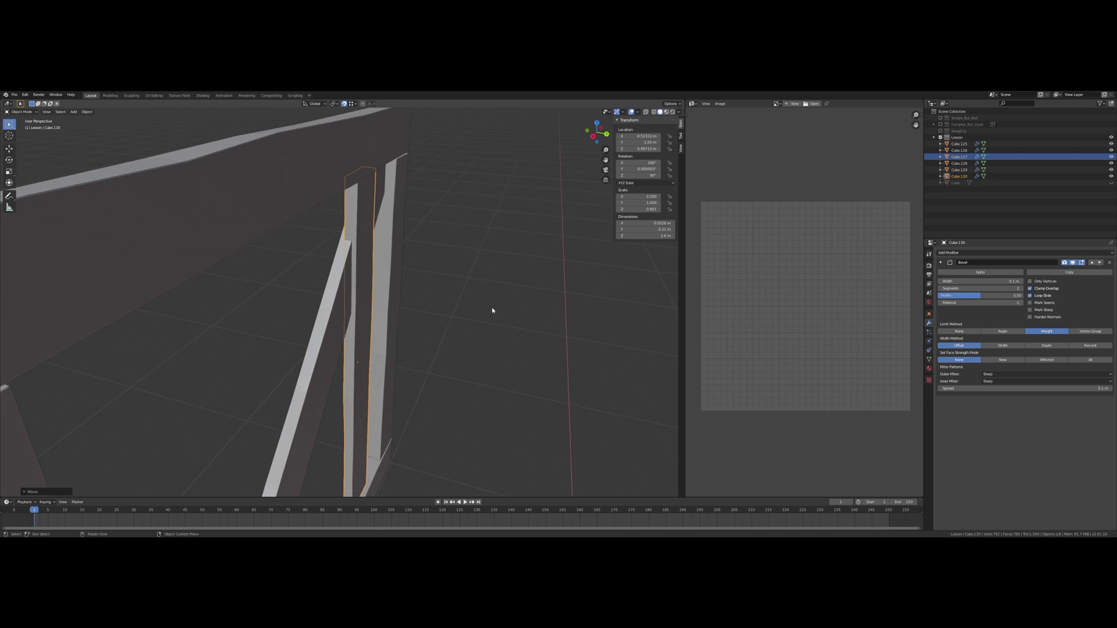
pyautogui.press('g')
pyautogui.press('y')
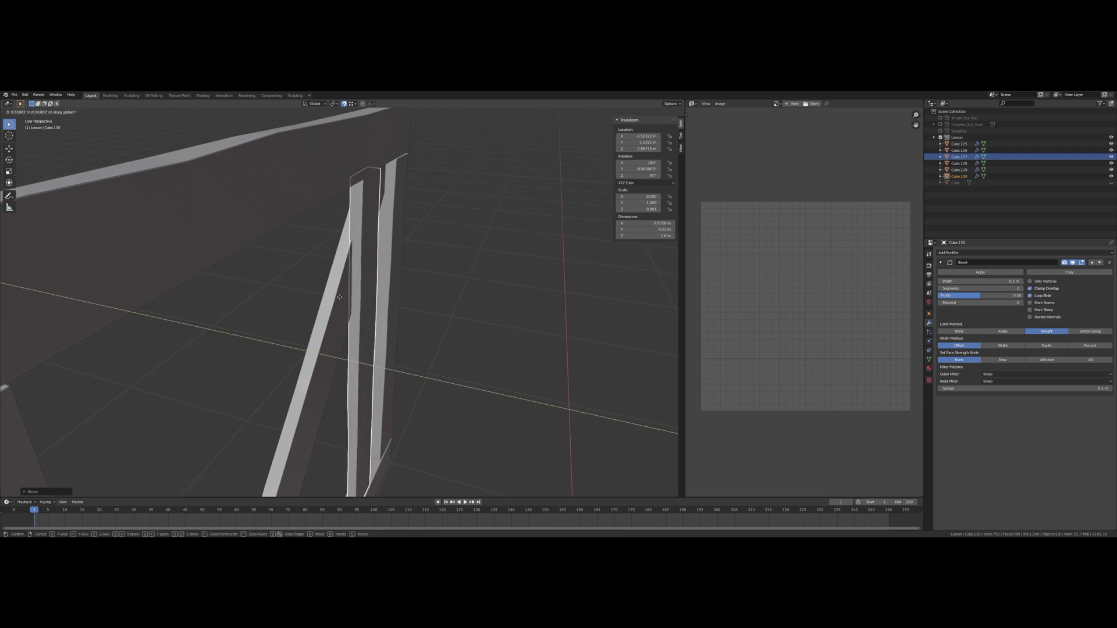
pyautogui.click(337, 306)
pyautogui.press('g')
pyautogui.press('y')
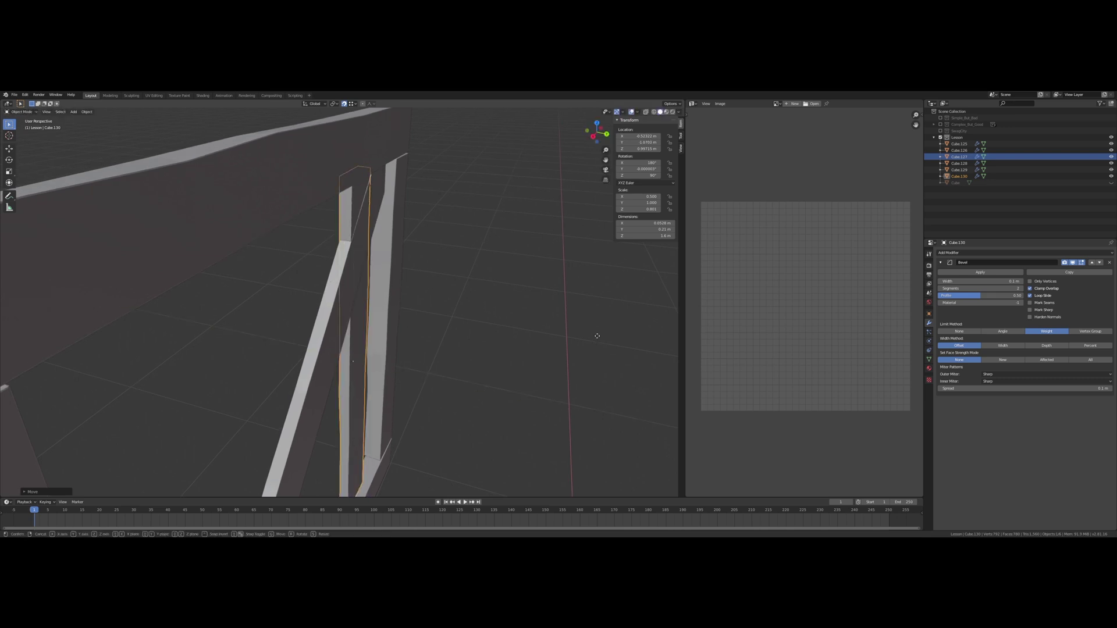
pyautogui.click(629, 354)
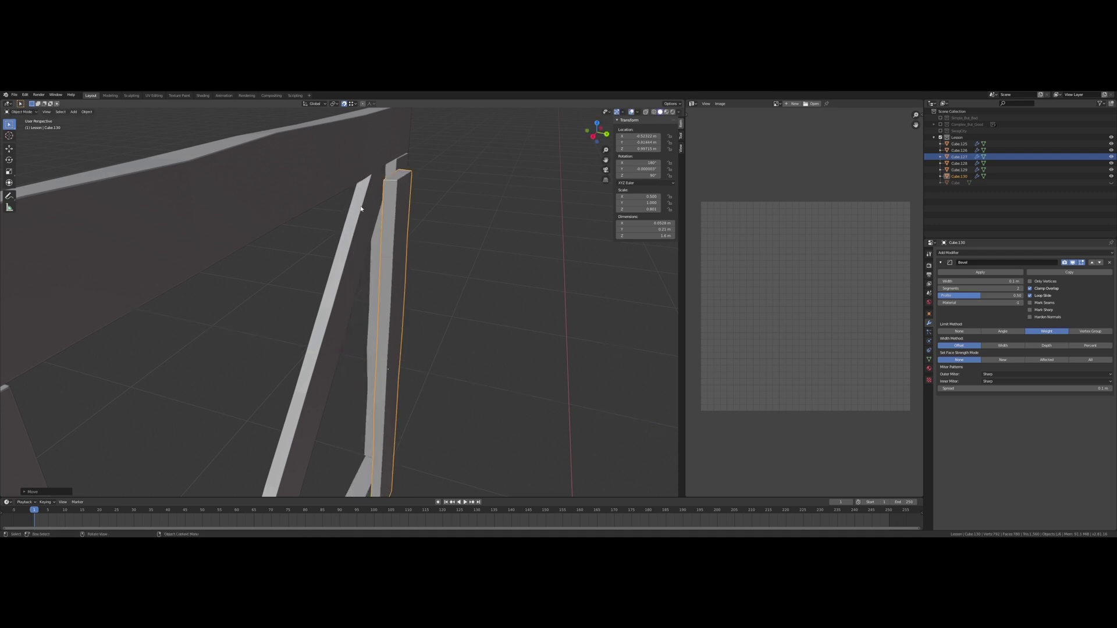
pyautogui.press('g')
pyautogui.press('y')
pyautogui.click(352, 228)
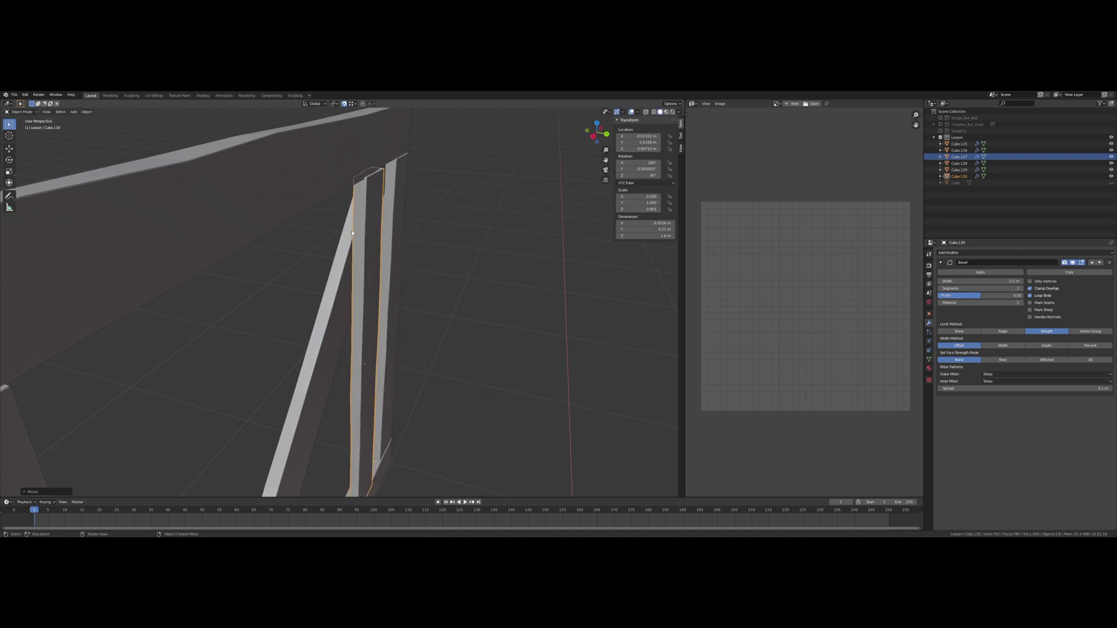
# Slide the vertical plank along X until it meets the neighbouring vertical frame beam
pyautogui.moveTo(352, 230); pyautogui.dragTo(317, 230, button='middle')
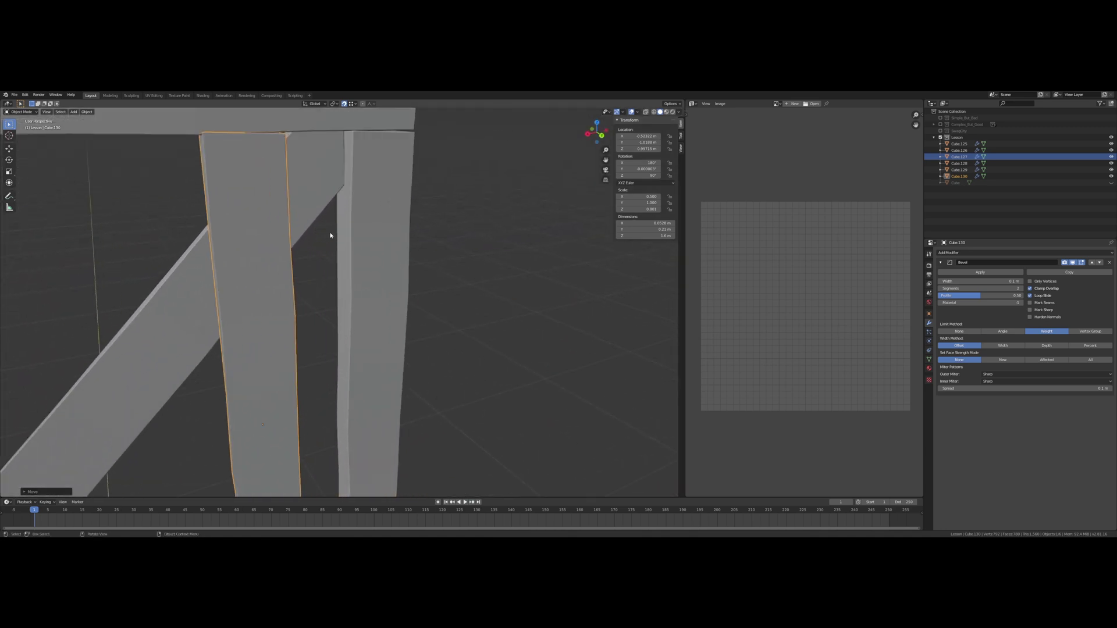
pyautogui.press('g')
pyautogui.press('x')
pyautogui.click(349, 227)
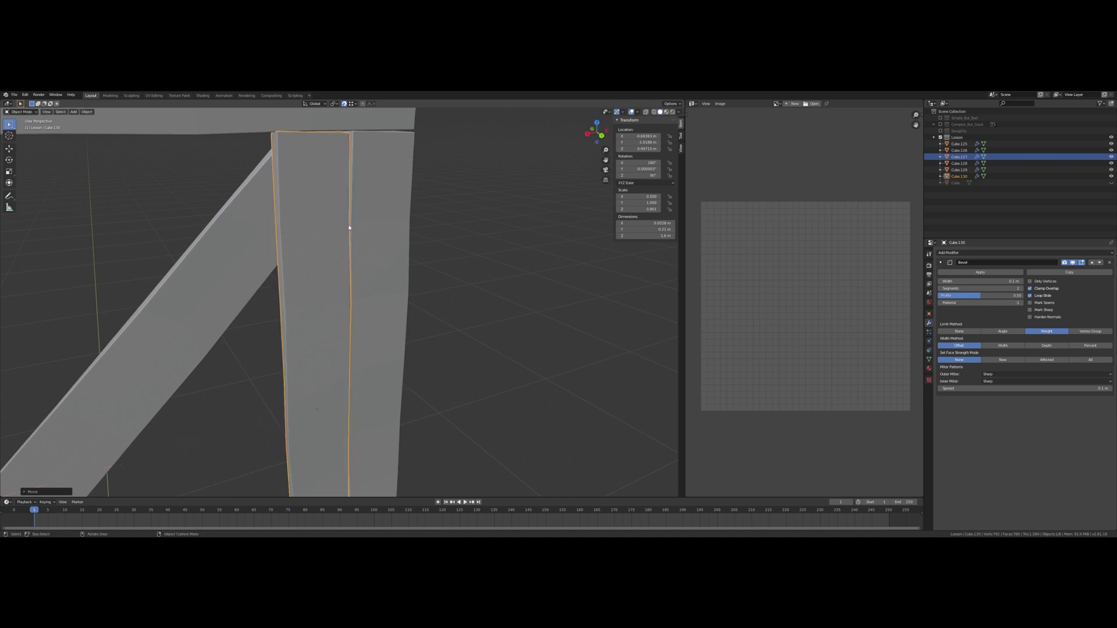
# Duplicate the thin vertical plank behind the brace and move the copy along X to sit beside the original
pyautogui.moveTo(349, 227); pyautogui.dragTo(402, 226, button='middle')
pyautogui.scroll(-8, 432, 226)
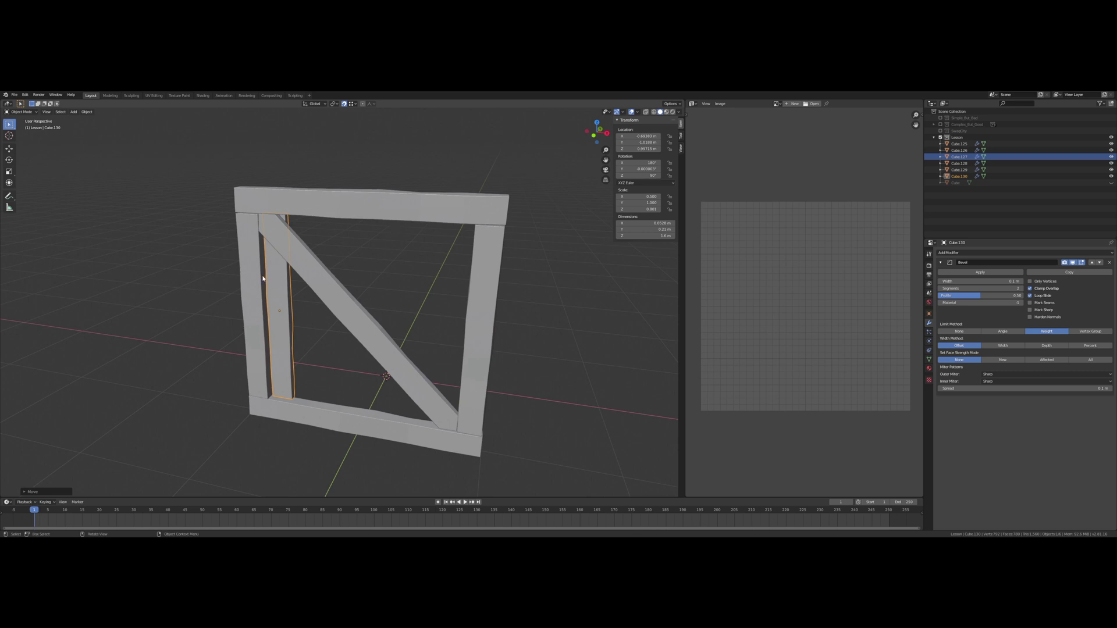
pyautogui.hotkey('shift', 'd')
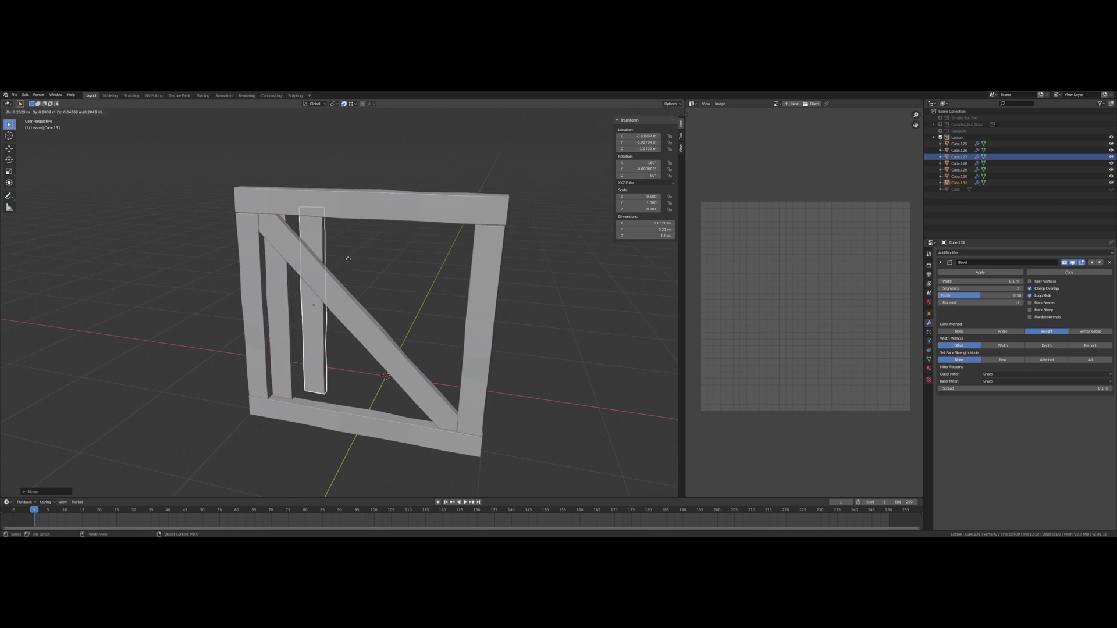
pyautogui.rightClick(350, 262)
pyautogui.press('g')
pyautogui.press('x')
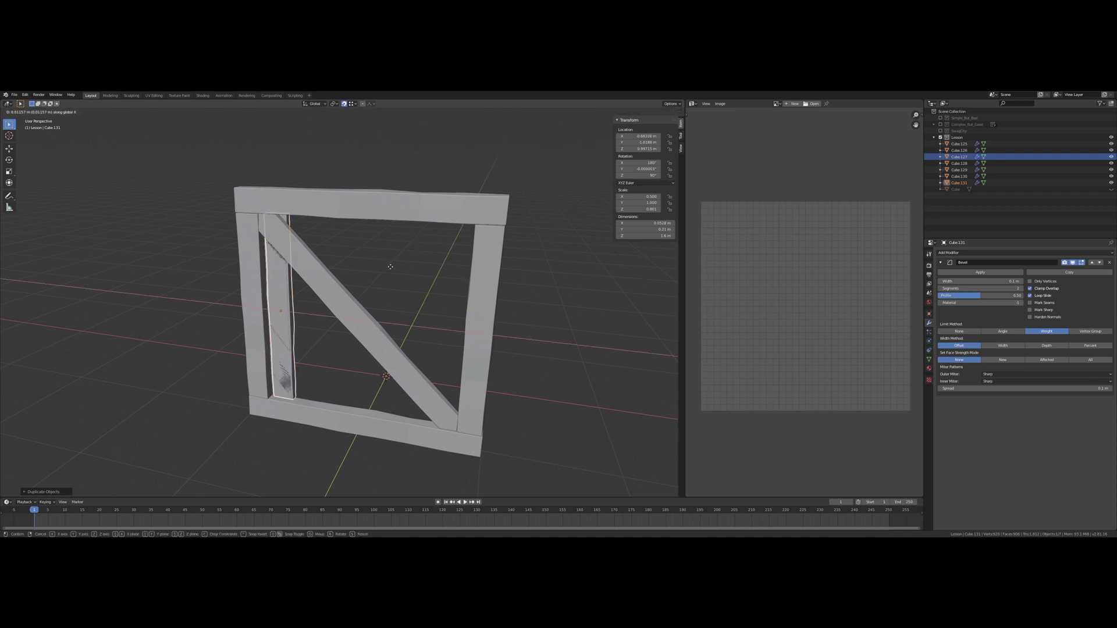
pyautogui.click(409, 269)
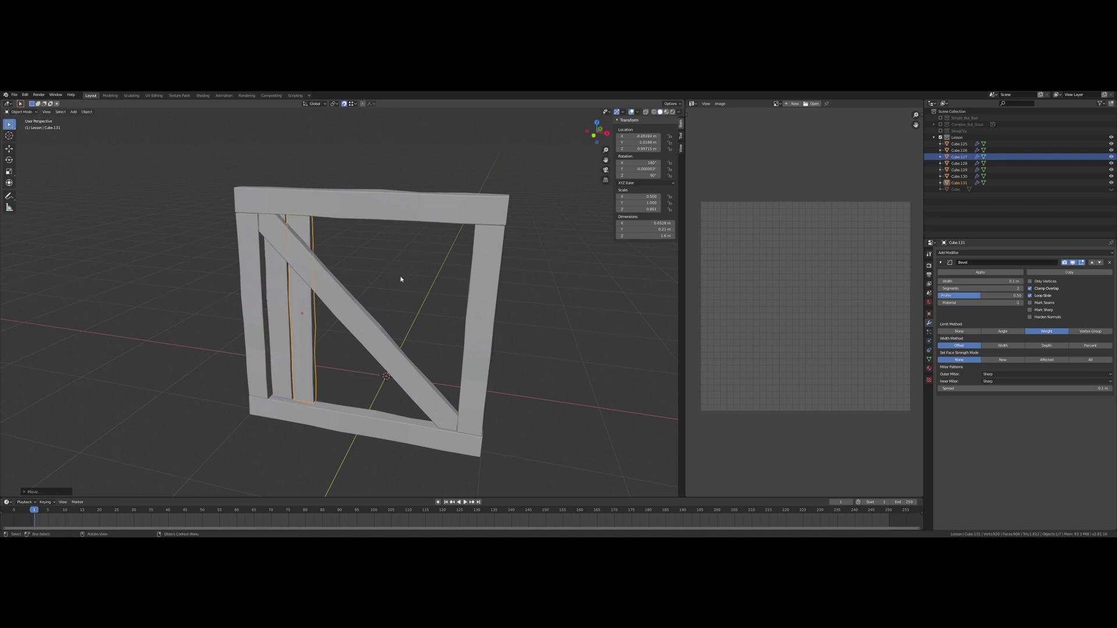
# Duplicate the second thin plank and move the copy along X to form a third plank beside it
pyautogui.scroll(5, 411, 274)
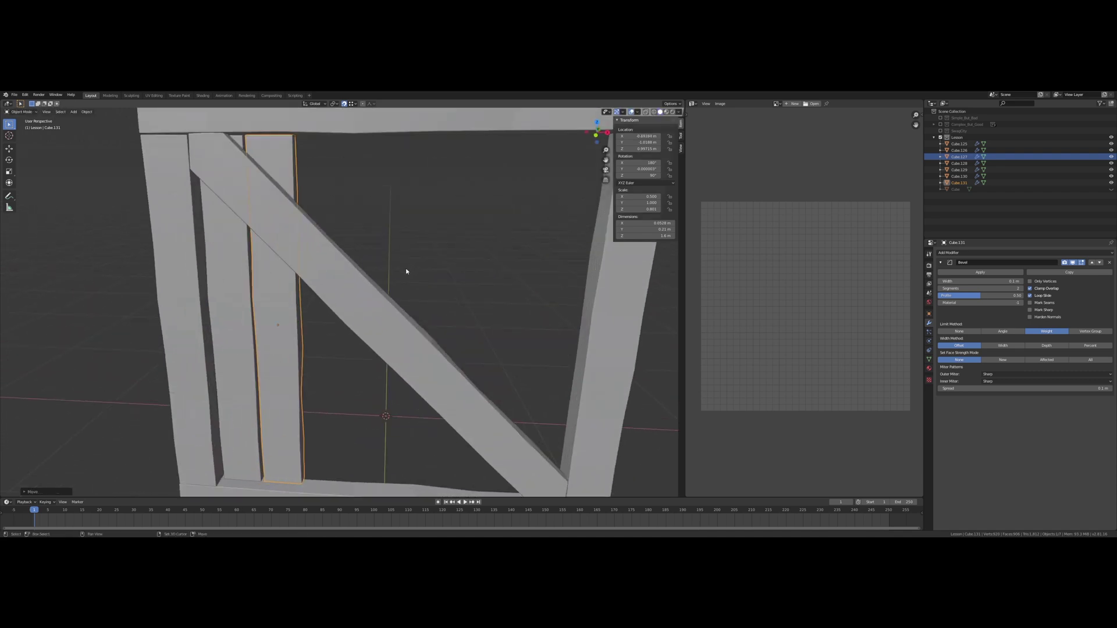
pyautogui.hotkey('shift', 'd')
pyautogui.rightClick(424, 268)
pyautogui.press('g')
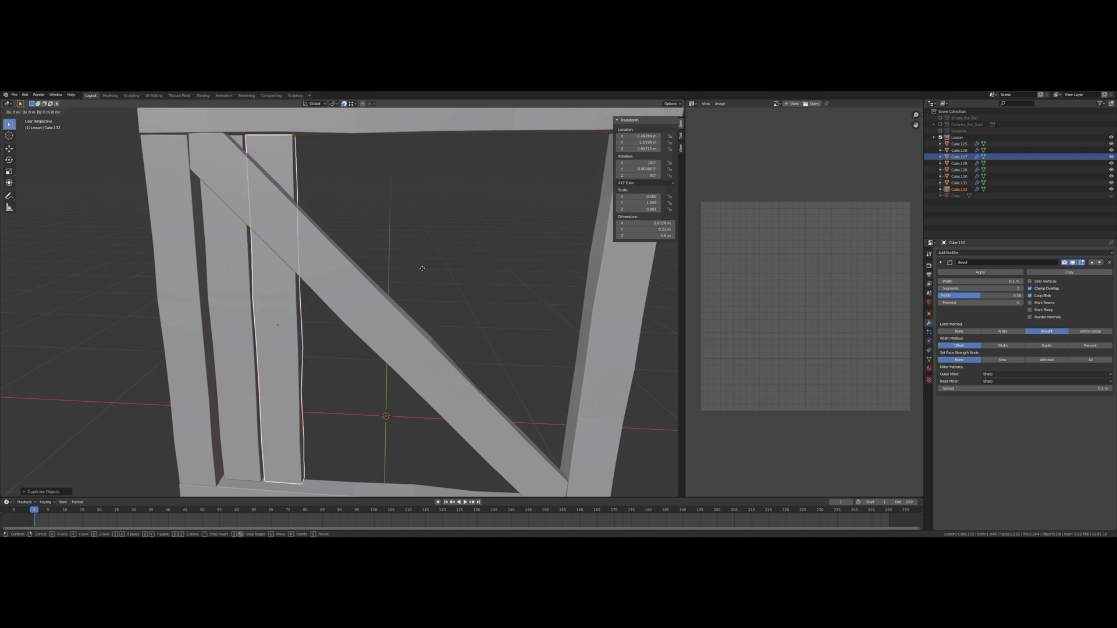
pyautogui.rightClick(462, 269)
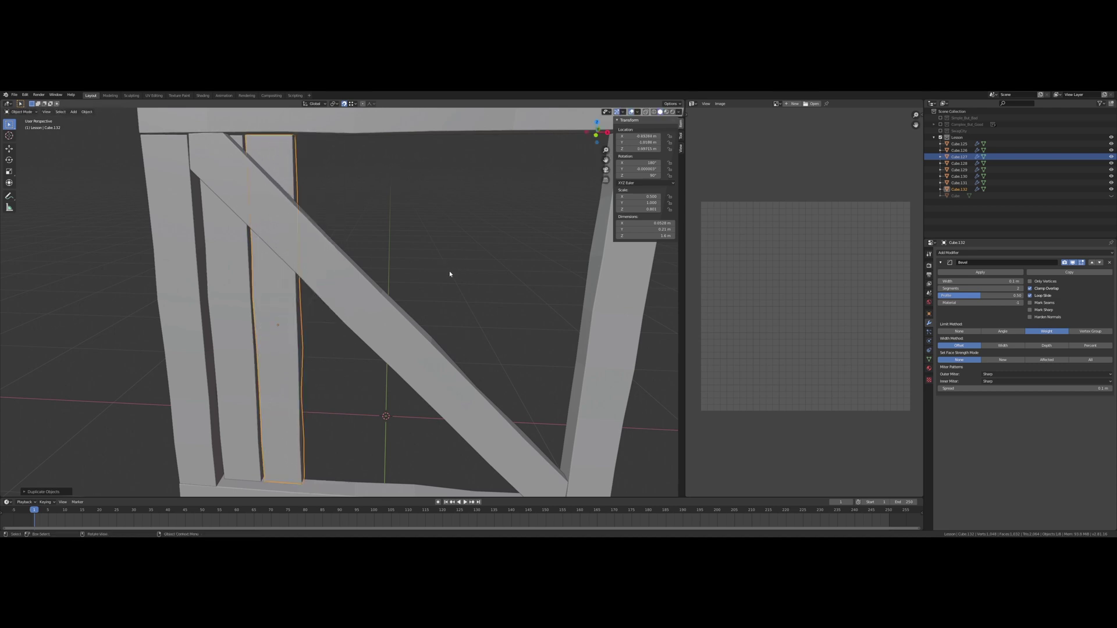
pyautogui.press('g')
pyautogui.press('x')
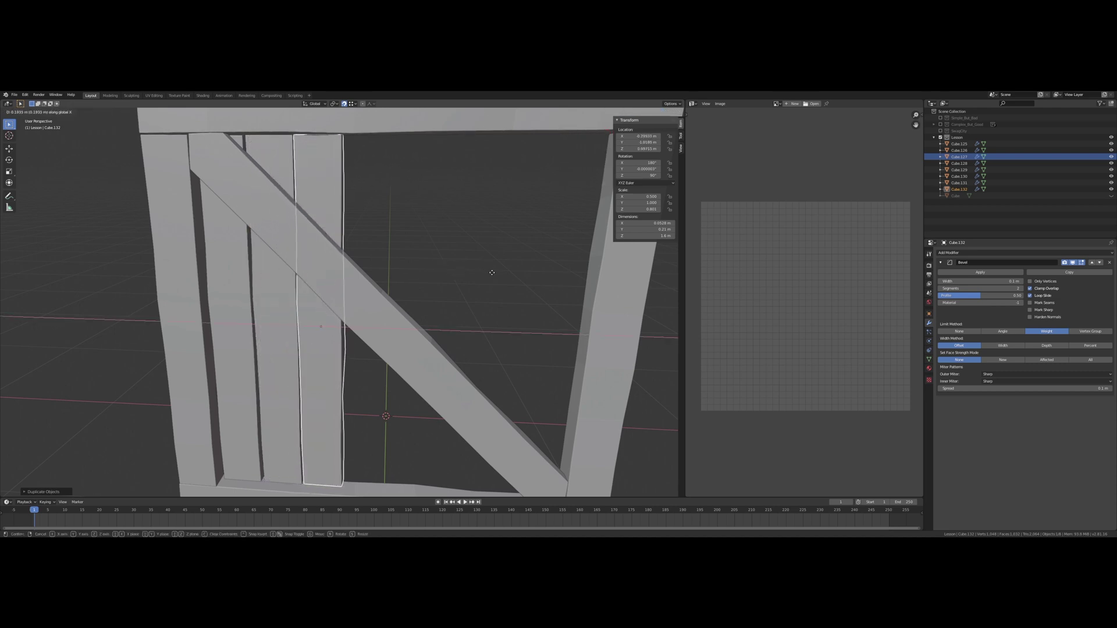
pyautogui.click(493, 273)
# Select all three thin planks, duplicate them together and move the copies along X next to the originals
pyautogui.moveTo(494, 274); pyautogui.dragTo(439, 264, button='middle')
pyautogui.keyDown('shift'); pyautogui.click(254, 324); pyautogui.keyUp('shift')
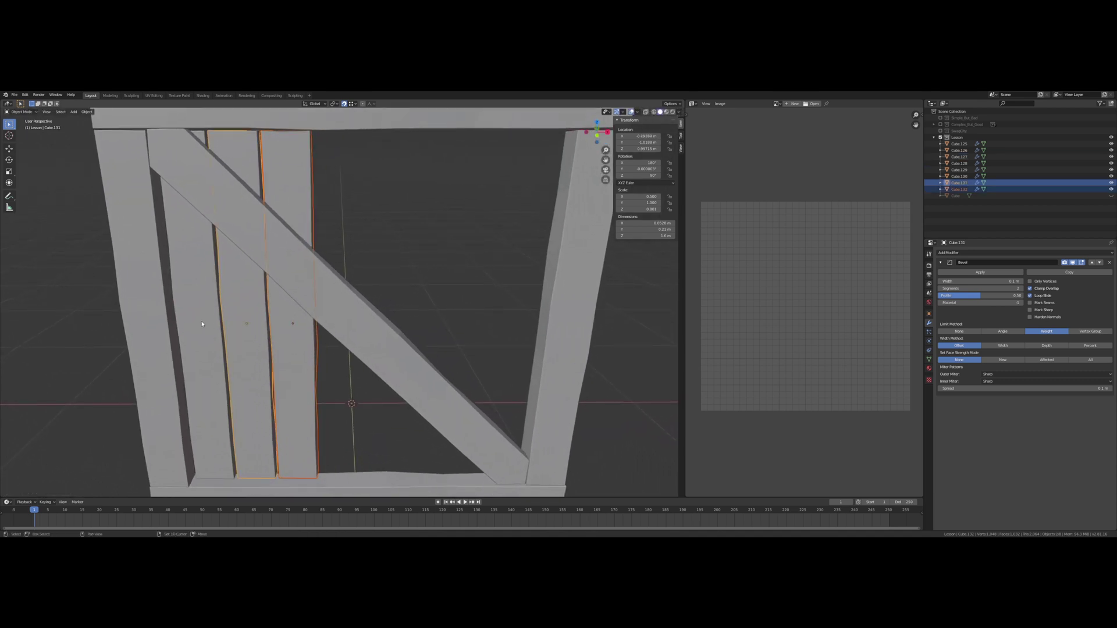
pyautogui.keyDown('shift'); pyautogui.click(204, 323); pyautogui.keyUp('shift')
pyautogui.hotkey('shift', 'd')
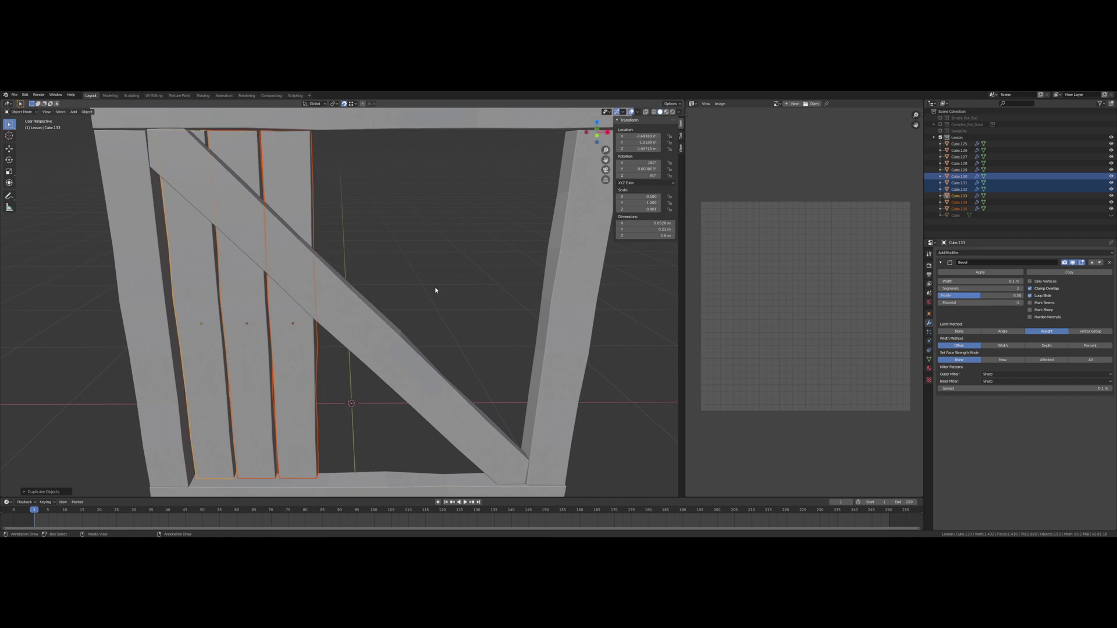
pyautogui.press('x')
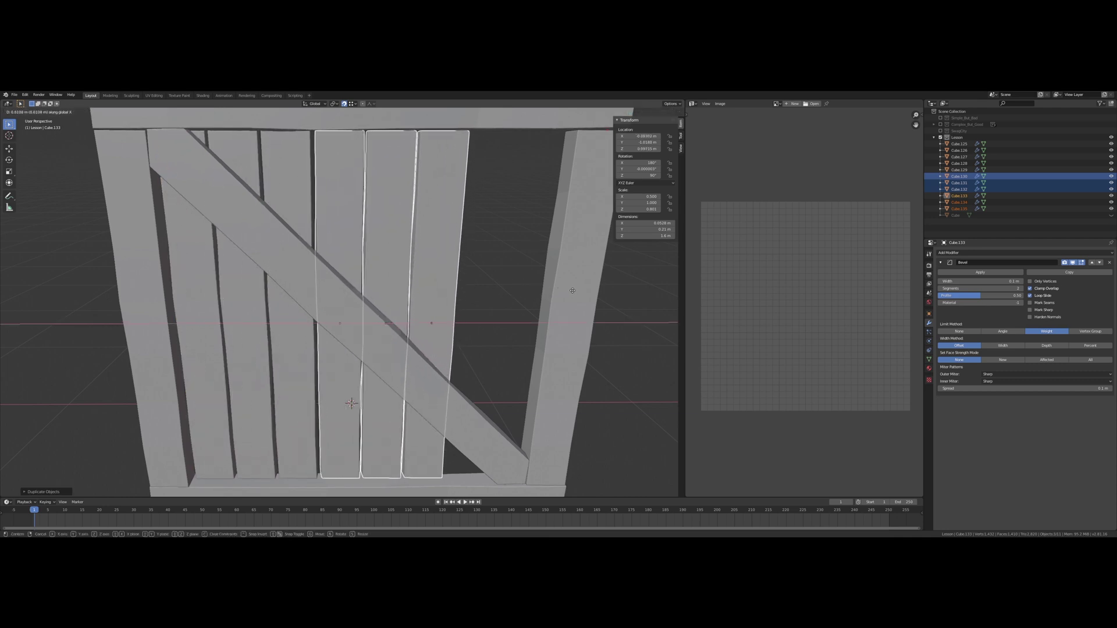
pyautogui.click(572, 291)
# Duplicate the last two planks and move the copies along X to fill the gap up to the opposite frame beam, then deselect everything
pyautogui.keyDown('shift'); pyautogui.moveTo(571, 290); pyautogui.dragTo(409, 266, button='middle'); pyautogui.keyUp('shift')
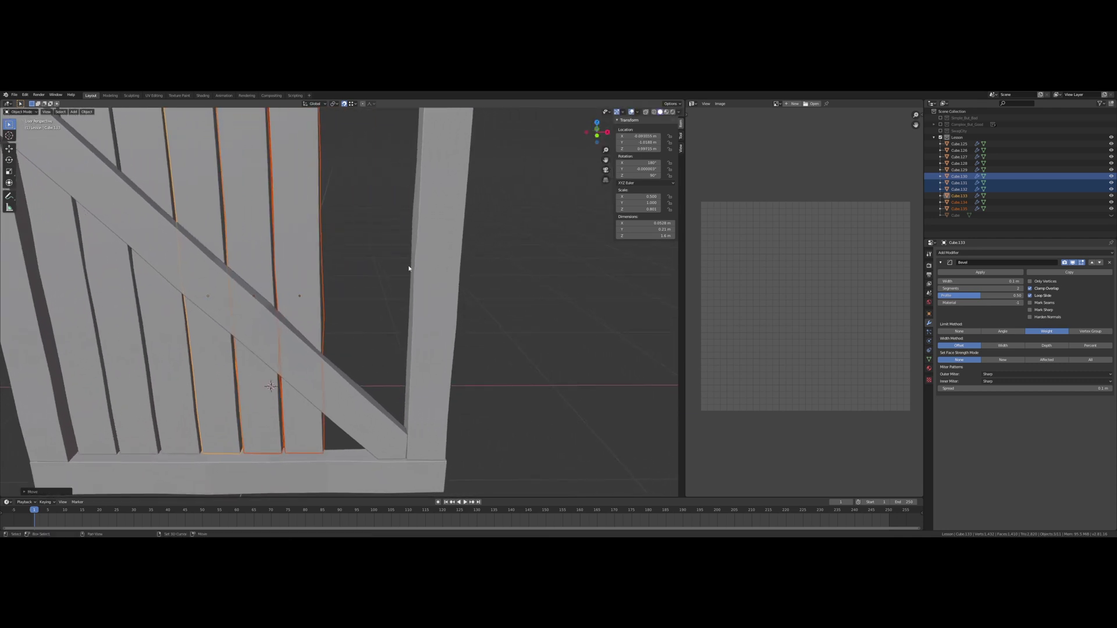
pyautogui.click(294, 247)
pyautogui.keyDown('shift'); pyautogui.click(245, 243); pyautogui.keyUp('shift')
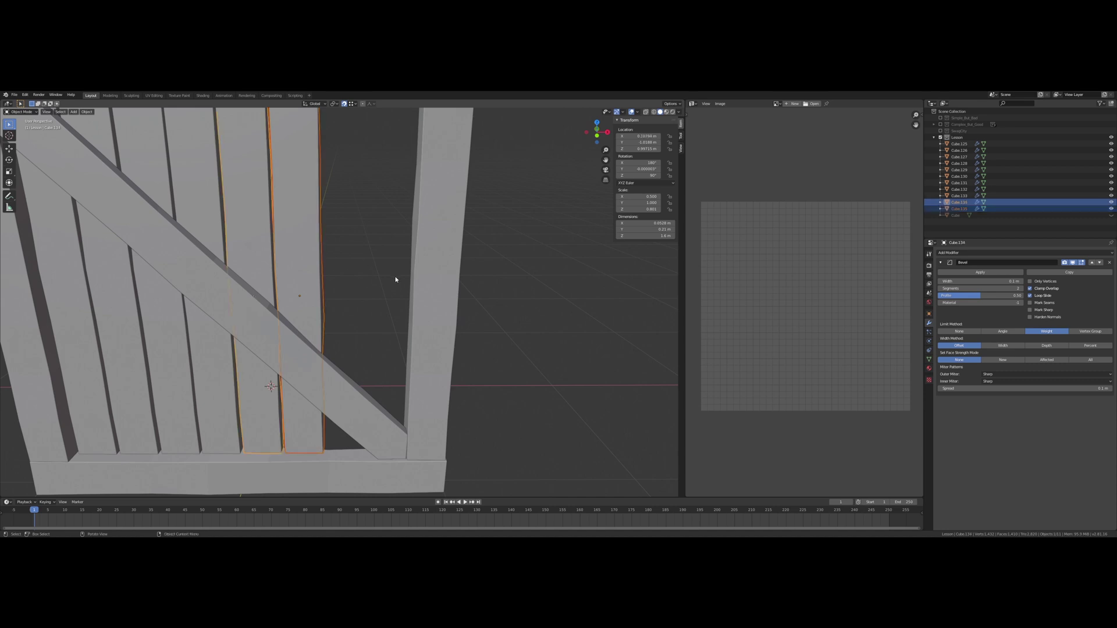
pyautogui.hotkey('shift', 'd')
pyautogui.rightClick(536, 293)
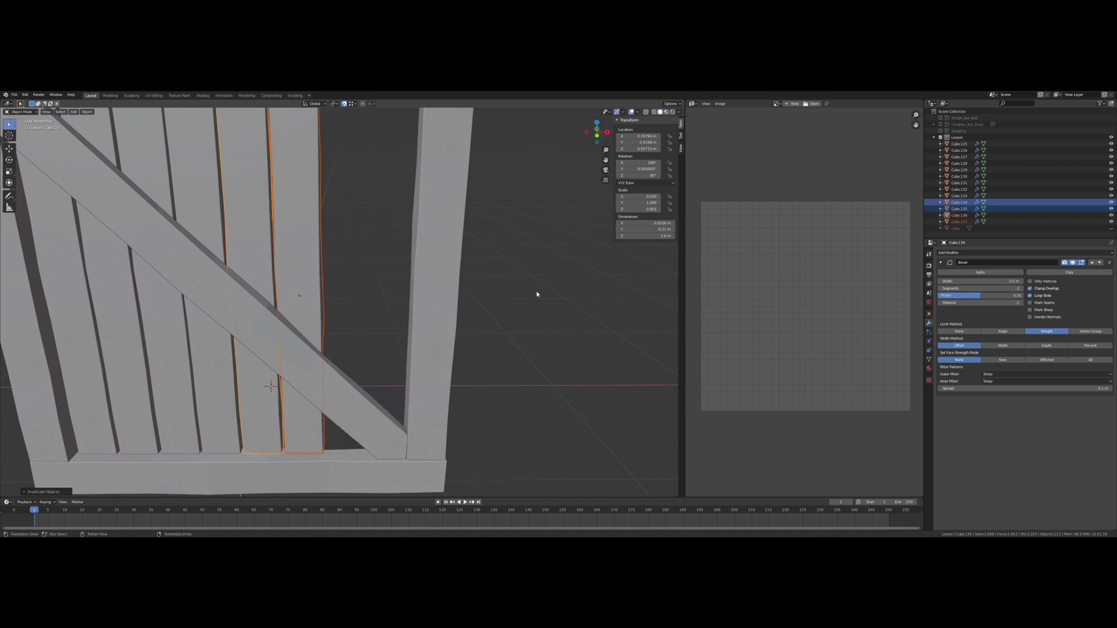
pyautogui.press('g')
pyautogui.press('x')
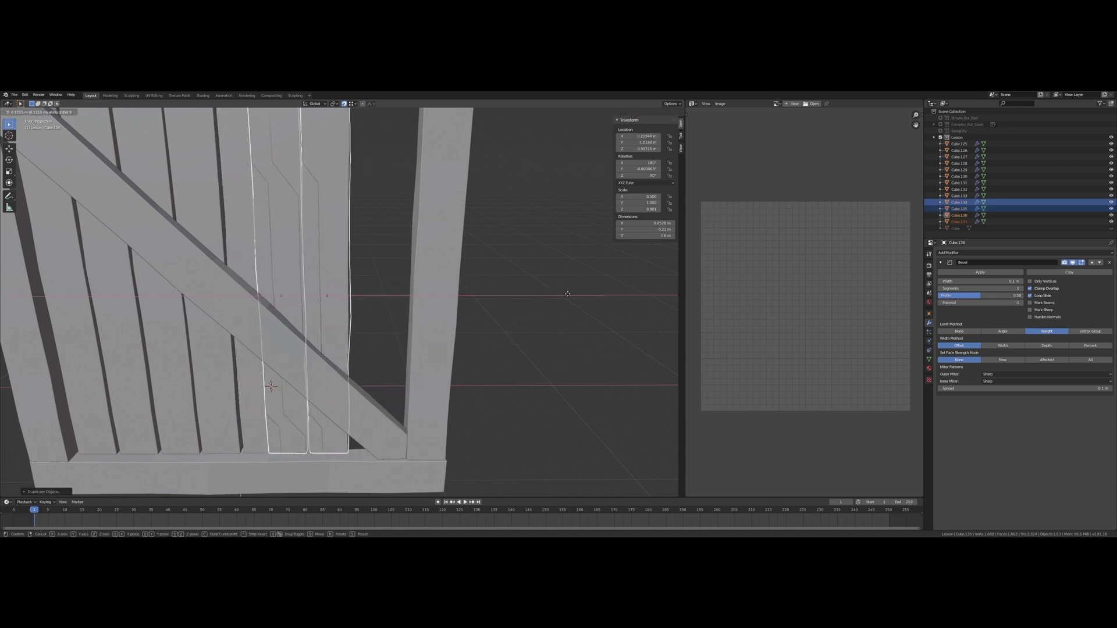
pyautogui.click(541, 296)
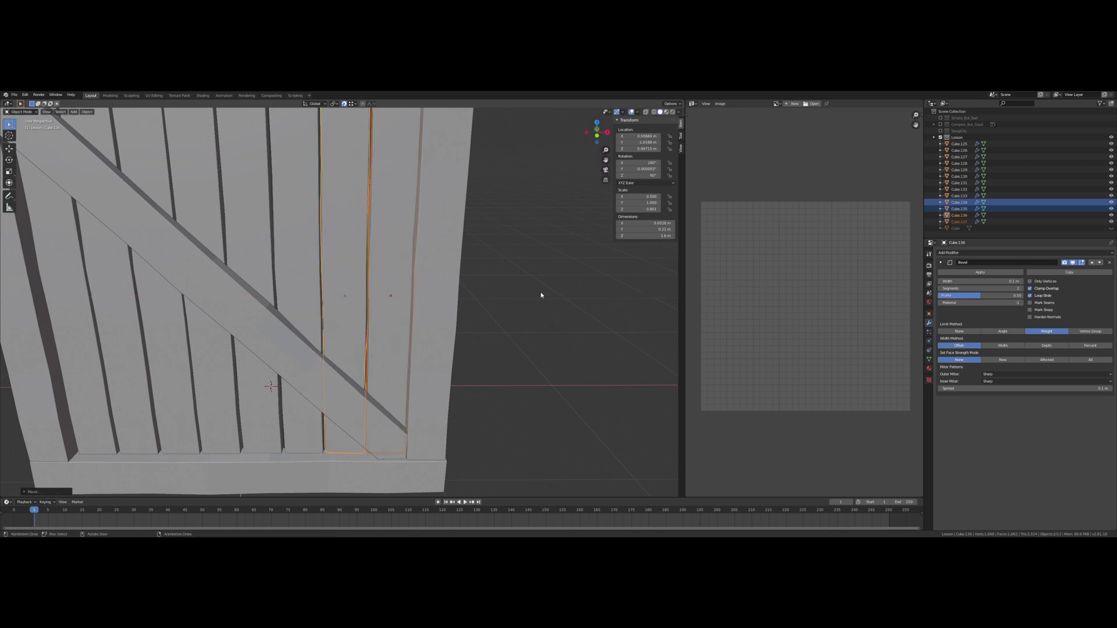
pyautogui.scroll(-4, 449, 281)
pyautogui.moveTo(438, 283)
pyautogui.mouseDown(button='middle')
pyautogui.moveTo(508, 282)
pyautogui.moveTo(428, 272)
pyautogui.mouseUp(button='middle')
pyautogui.click(433, 283)
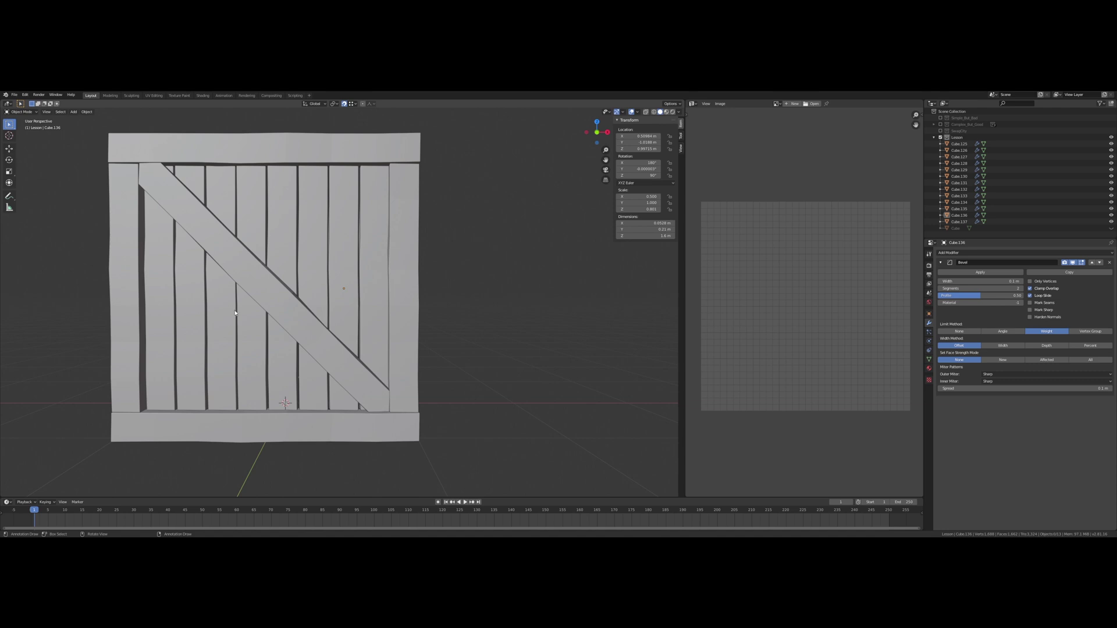
# Temporarily show the hidden base cube to examine how the planked side fits against it, then hide it again
pyautogui.moveTo(235, 313); pyautogui.dragTo(340, 296, button='middle')
pyautogui.moveTo(218, 356); pyautogui.dragTo(256, 332, button='middle')
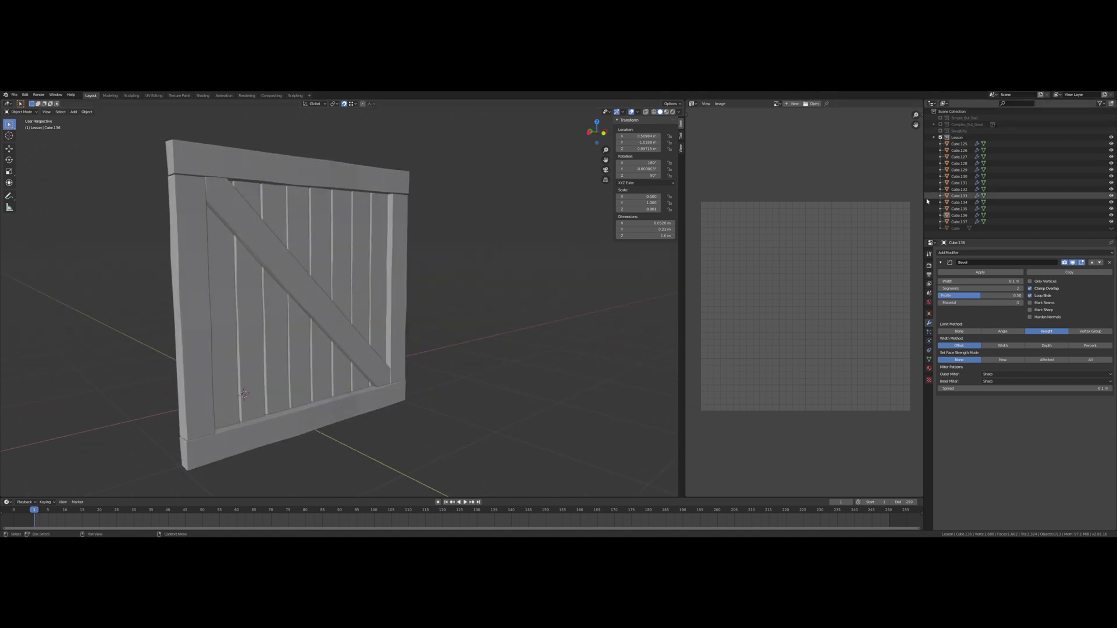
pyautogui.click(1111, 228)
pyautogui.scroll(4, 528, 256)
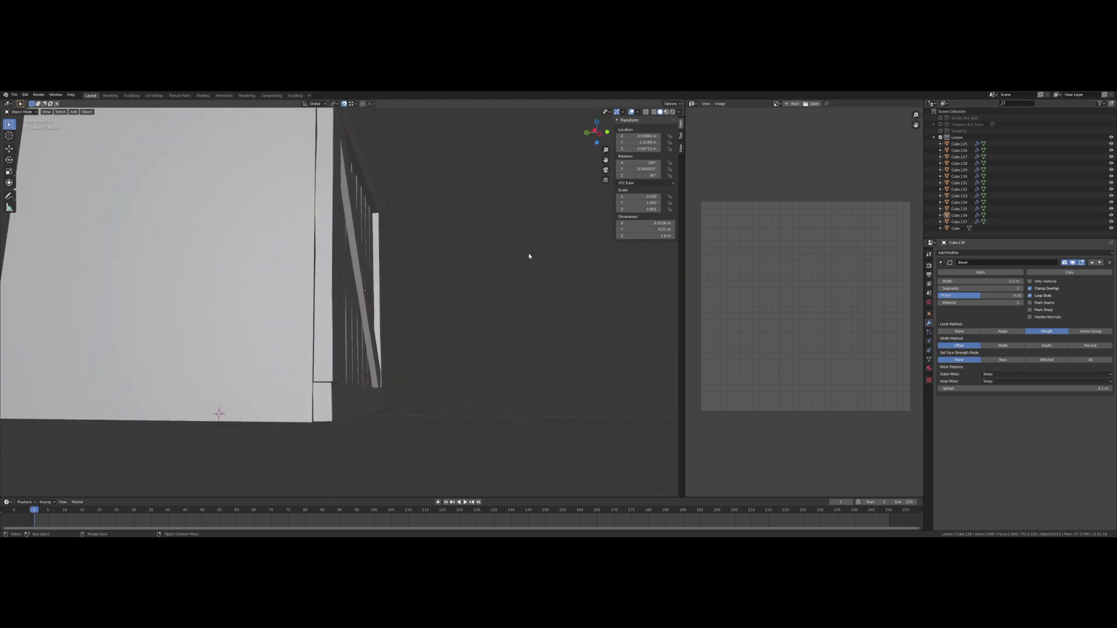
pyautogui.moveTo(292, 440); pyautogui.dragTo(282, 340, button='middle')
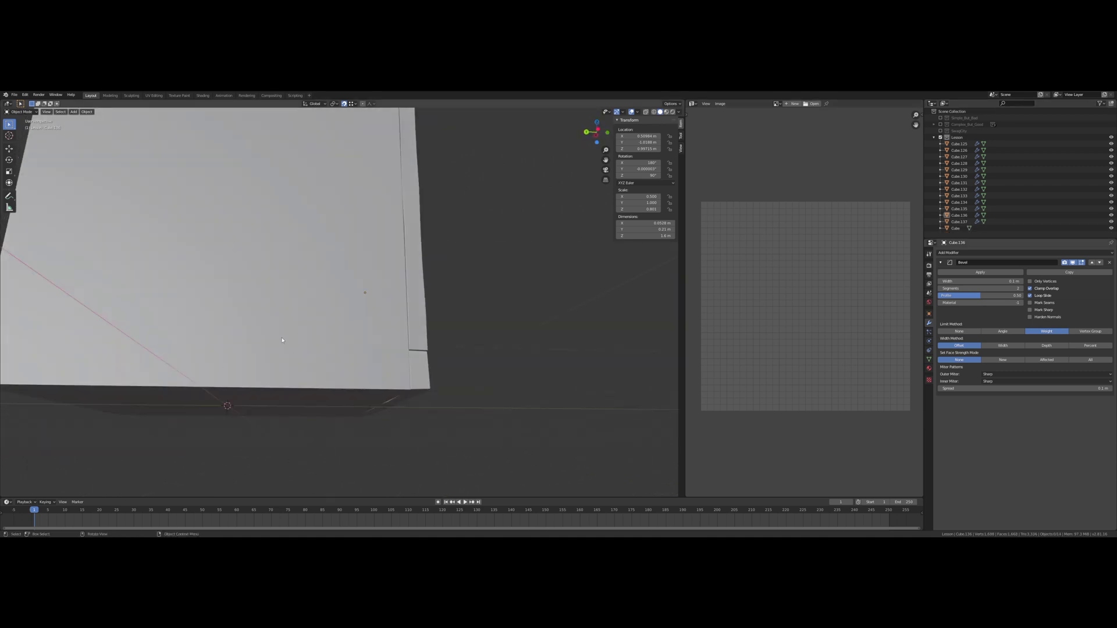
pyautogui.moveTo(335, 213); pyautogui.dragTo(231, 217, button='middle')
pyautogui.scroll(-4, 325, 232)
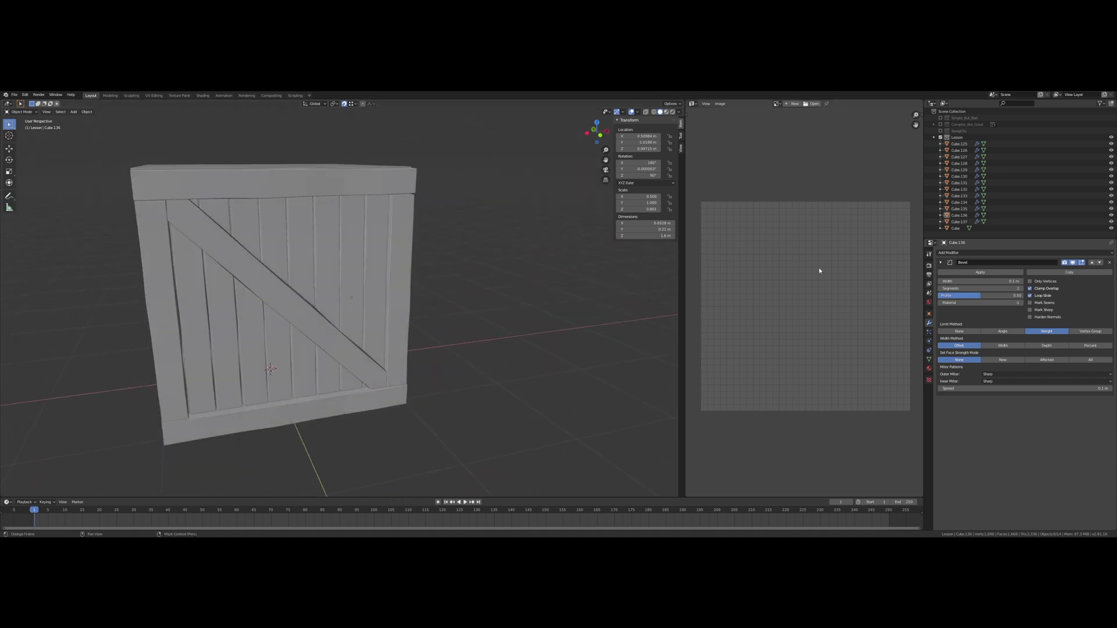
pyautogui.click(1111, 229)
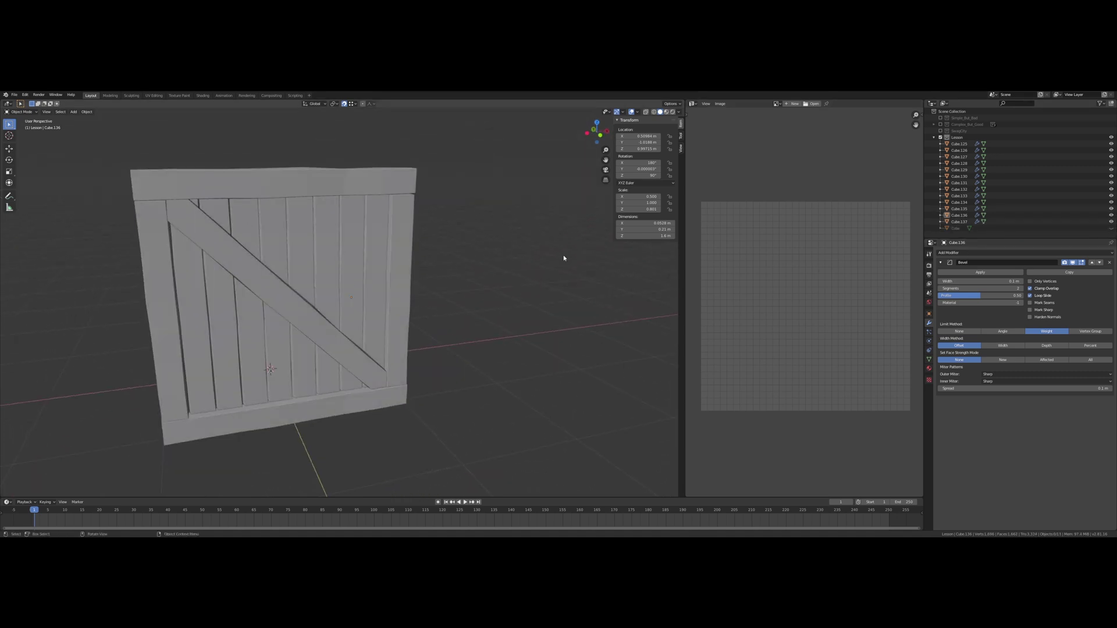
pyautogui.moveTo(468, 233); pyautogui.dragTo(434, 231, button='middle')
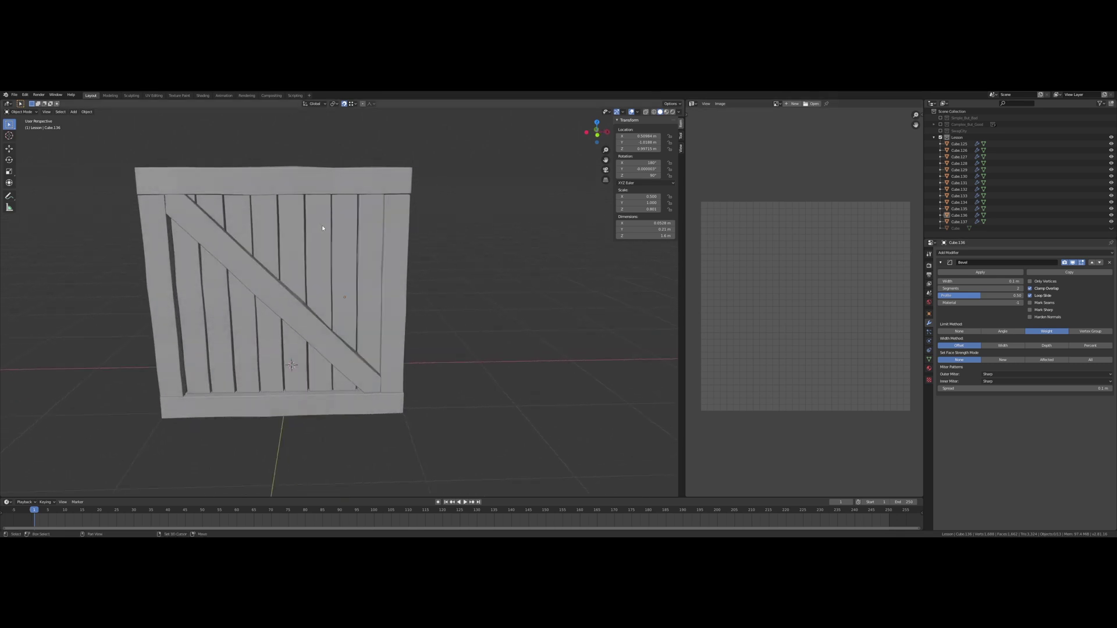
pyautogui.keyDown('shift'); pyautogui.moveTo(323, 224); pyautogui.dragTo(366, 212, button='middle'); pyautogui.keyUp('shift')
pyautogui.scroll(5, 414, 244)
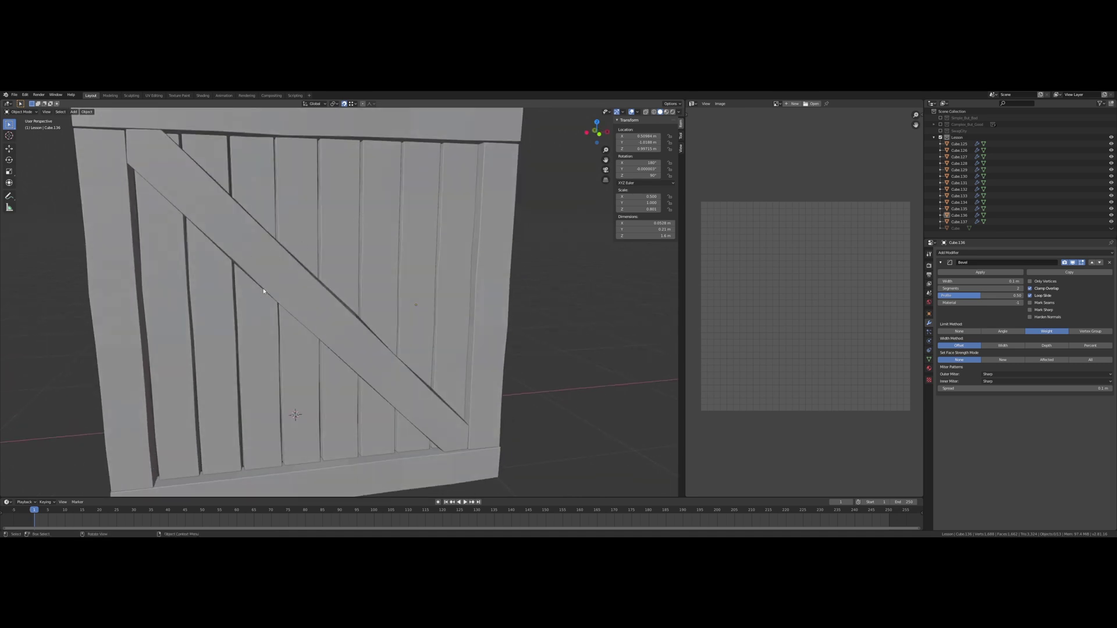
pyautogui.scroll(-2, 281, 278)
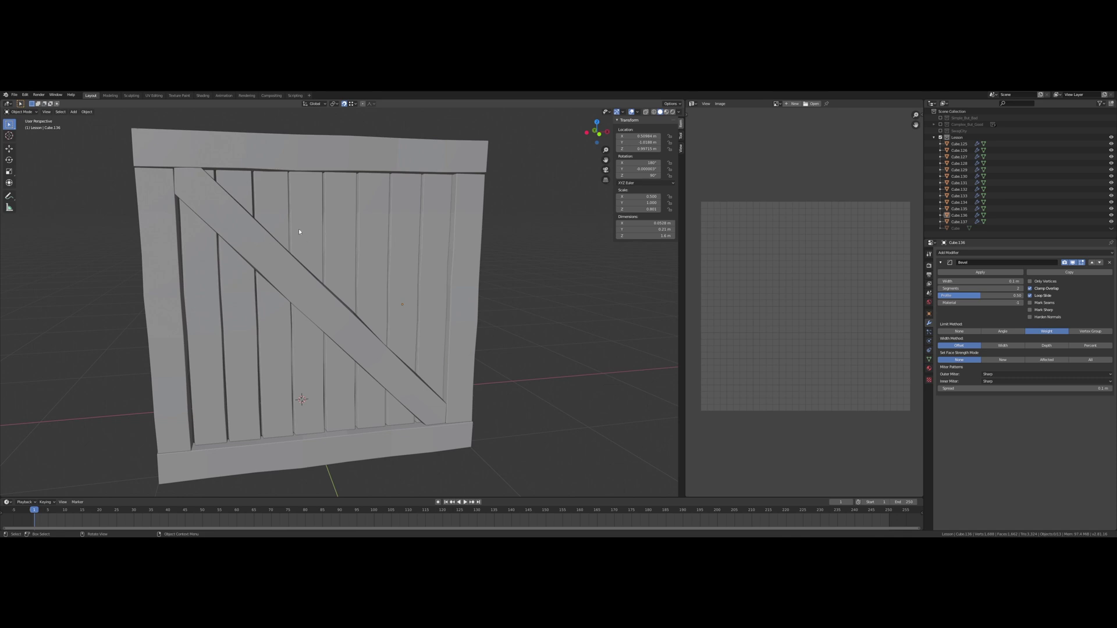
pyautogui.moveTo(232, 314); pyautogui.dragTo(224, 313, button='middle')
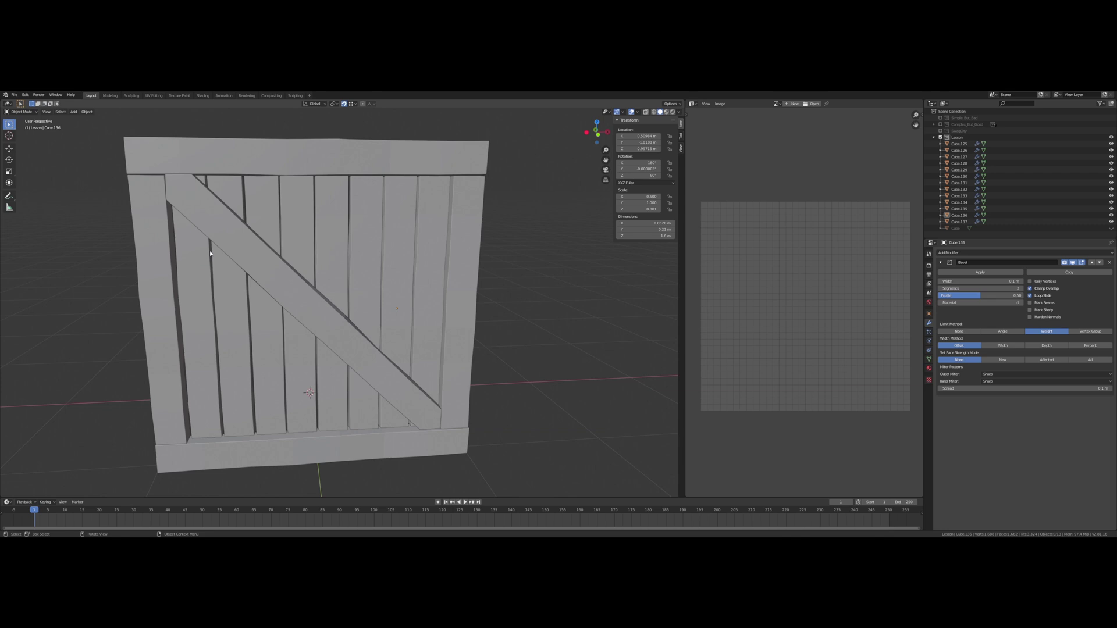
# In Edit Mode on the vertical frame beam at the brace's upper end, nudge one inner-edge vertex and one outer-edge vertex to roughen its outline
pyautogui.click(168, 275)
pyautogui.keyDown('shift'); pyautogui.moveTo(170, 270); pyautogui.dragTo(291, 259, button='middle'); pyautogui.keyUp('shift')
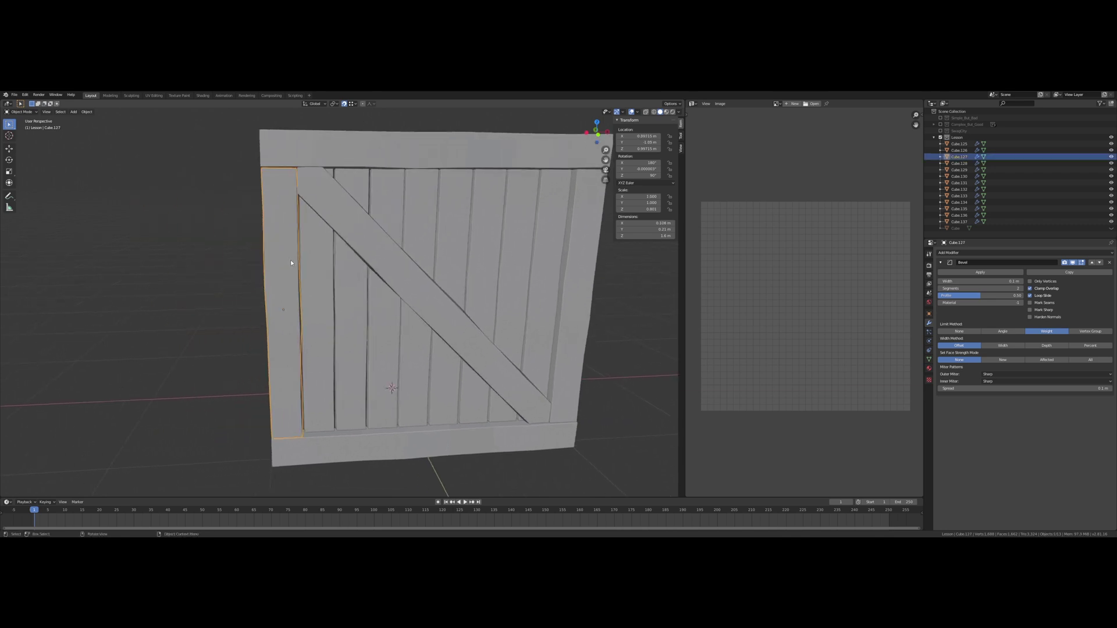
pyautogui.press('Tab')
pyautogui.scroll(2, 288, 269)
pyautogui.click(270, 223)
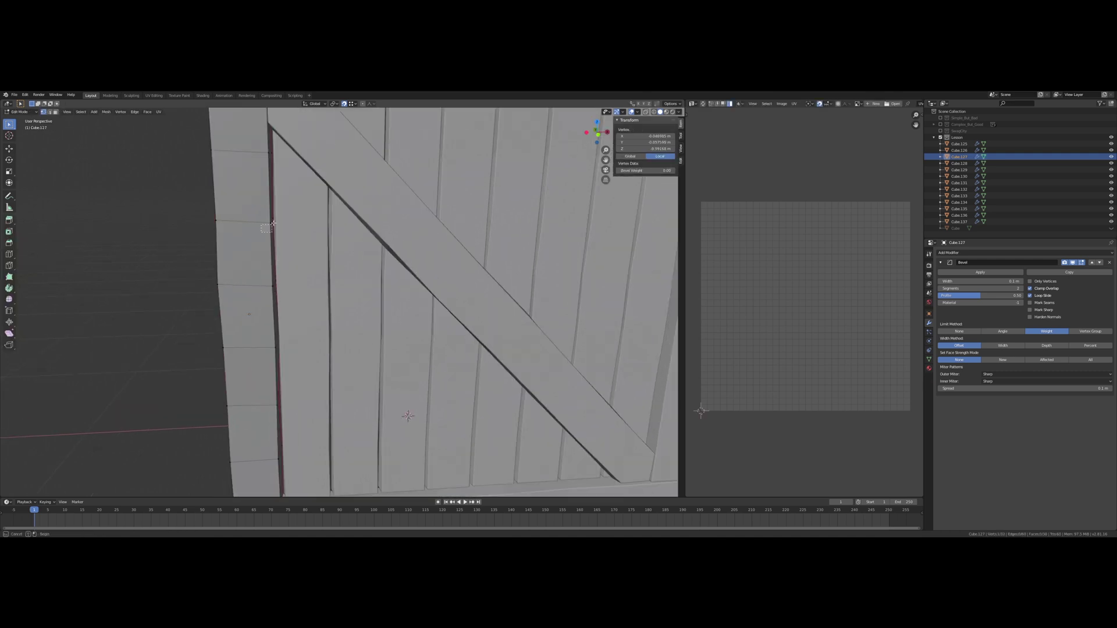
pyautogui.moveTo(281, 218); pyautogui.dragTo(273, 219, button='middle')
pyautogui.press('g')
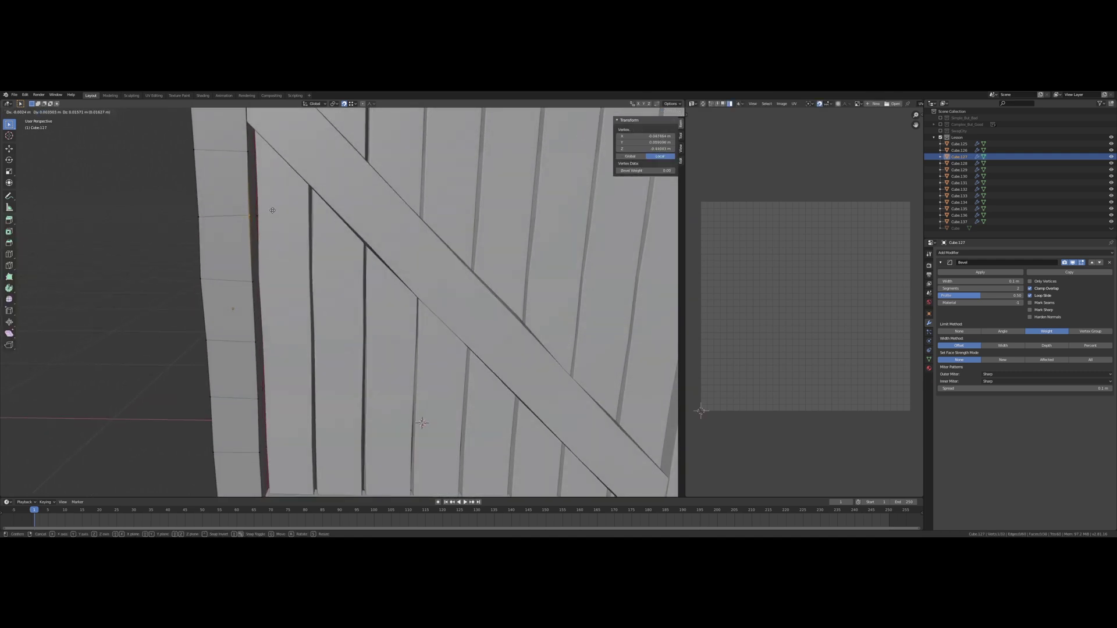
pyautogui.click(193, 292)
pyautogui.click(203, 274)
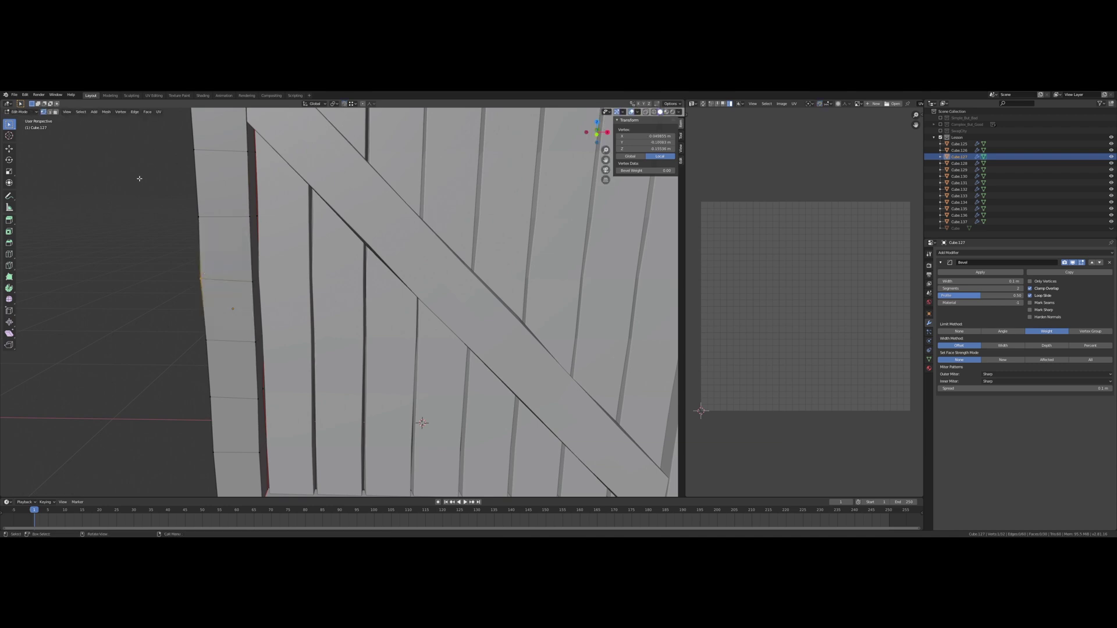
pyautogui.scroll(-3, 139, 179)
pyautogui.press('g')
pyautogui.click(176, 257)
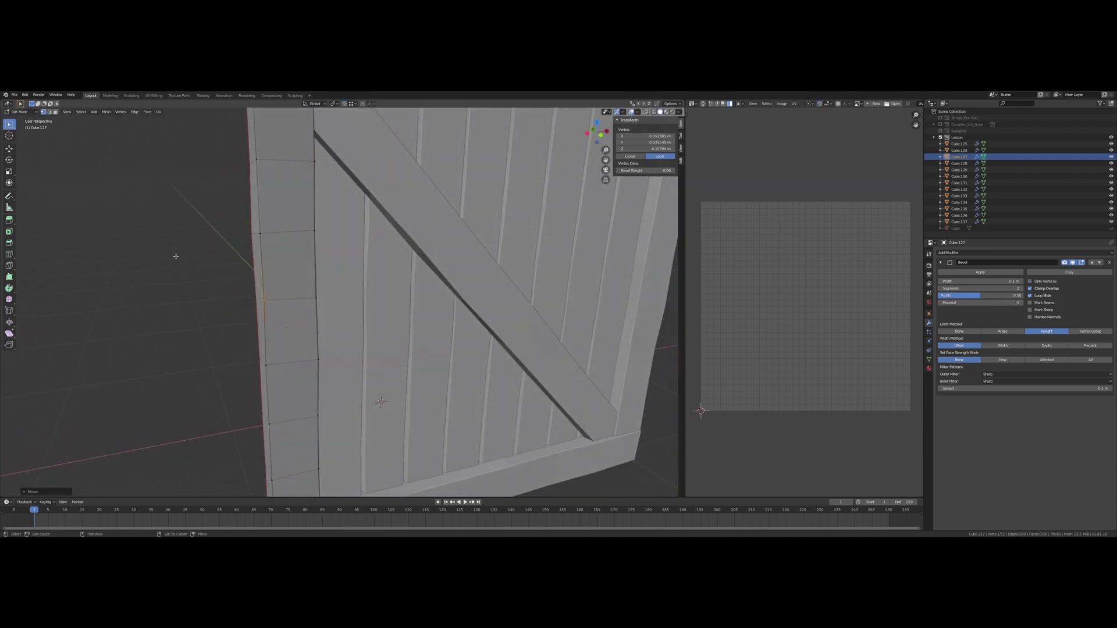
# Nudge two outer-edge vertices and one inner-edge vertex in the lower half of the vertical frame beam to make its edges uneven
pyautogui.keyDown('shift'); pyautogui.moveTo(176, 257); pyautogui.dragTo(186, 222, button='middle'); pyautogui.keyUp('shift')
pyautogui.click(247, 291)
pyautogui.press('g')
pyautogui.click(252, 291)
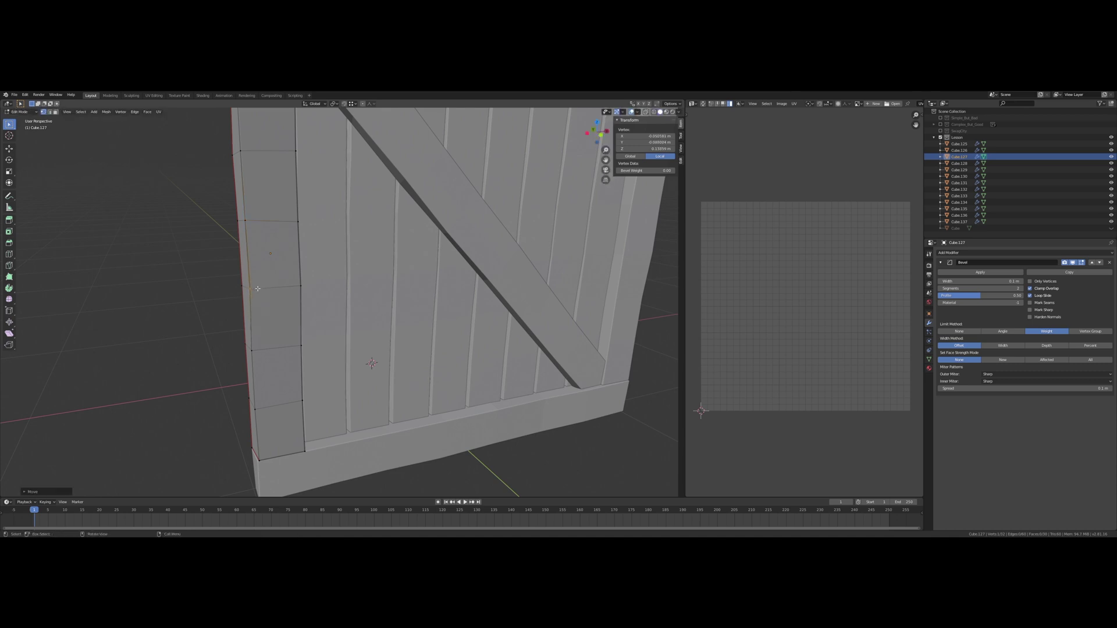
pyautogui.click(302, 287)
pyautogui.press('g')
pyautogui.click(309, 283)
pyautogui.keyDown('shift'); pyautogui.moveTo(318, 283); pyautogui.dragTo(290, 199, button='middle'); pyautogui.keyUp('shift')
pyautogui.click(213, 244)
pyautogui.press('g')
pyautogui.click(217, 242)
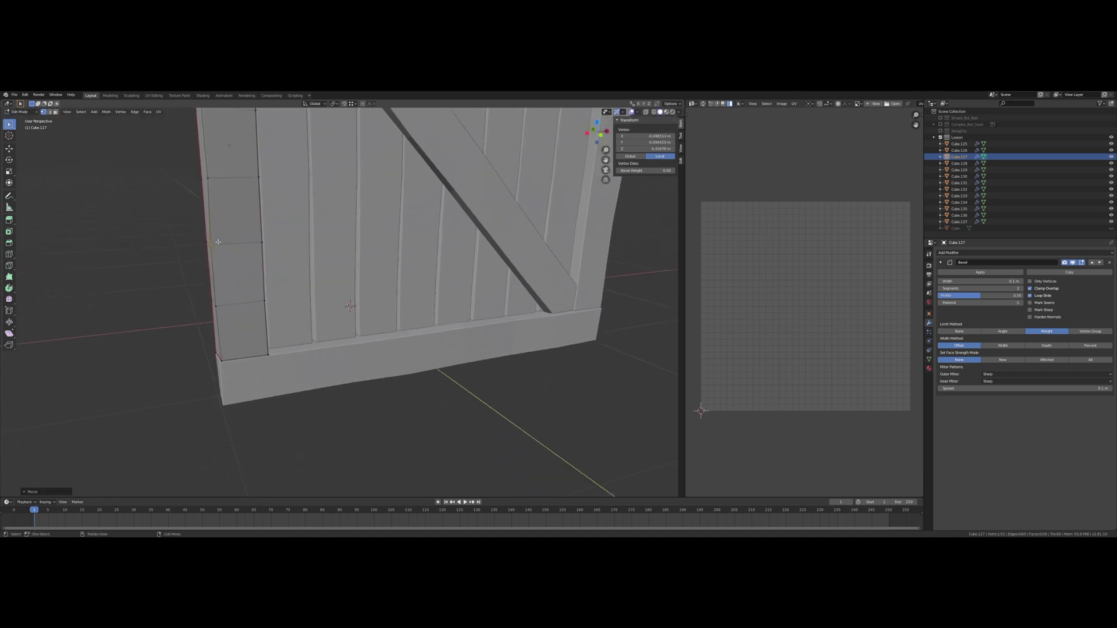
# Nudge the lowest pair of side vertices and the bottom inner corner vertex of the vertical frame beam slightly out of line
pyautogui.hotkey('alt', 'a')
pyautogui.click(218, 303)
pyautogui.press('g')
pyautogui.click(224, 300)
pyautogui.click(270, 301)
pyautogui.press('g')
pyautogui.click(275, 304)
pyautogui.click(267, 355)
pyautogui.press('g')
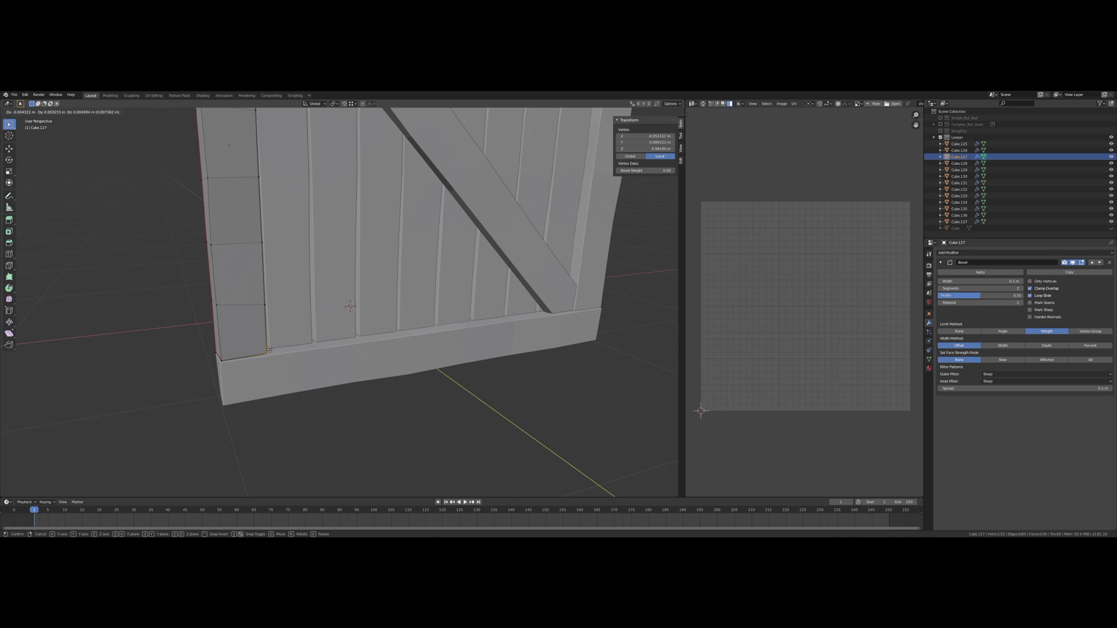
pyautogui.click(270, 351)
# Nudge the uppermost pair of side vertices, just below the top end of the vertical frame beam, slightly out of line
pyautogui.keyDown('shift'); pyautogui.moveTo(310, 158); pyautogui.dragTo(311, 301, button='middle'); pyautogui.keyUp('shift')
pyautogui.click(255, 252)
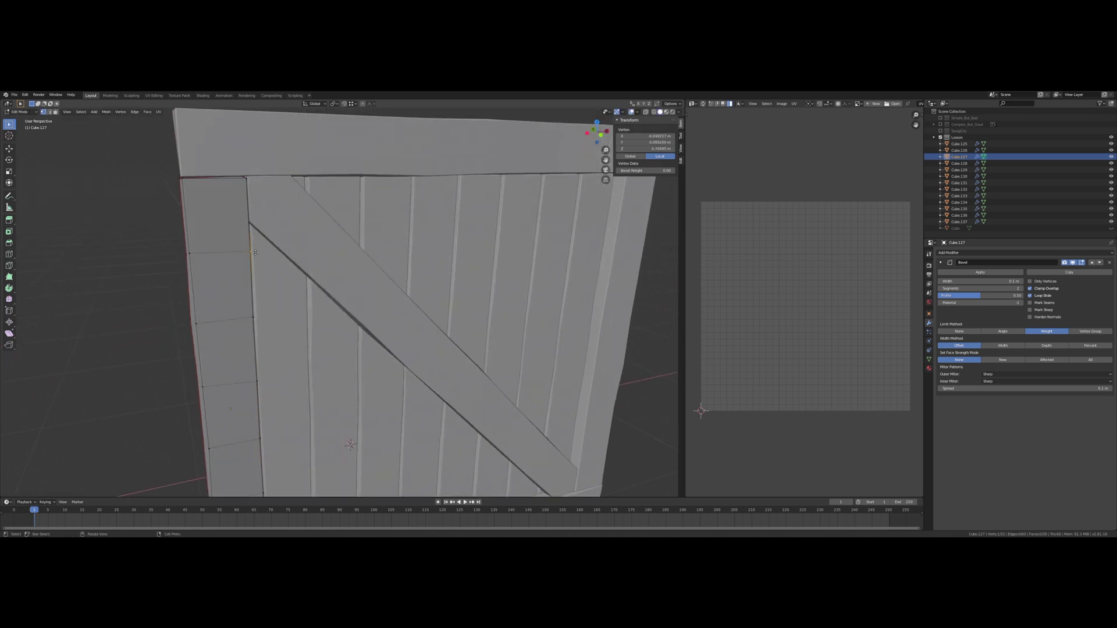
pyautogui.press('g')
pyautogui.click(253, 253)
pyautogui.click(200, 252)
pyautogui.press('g')
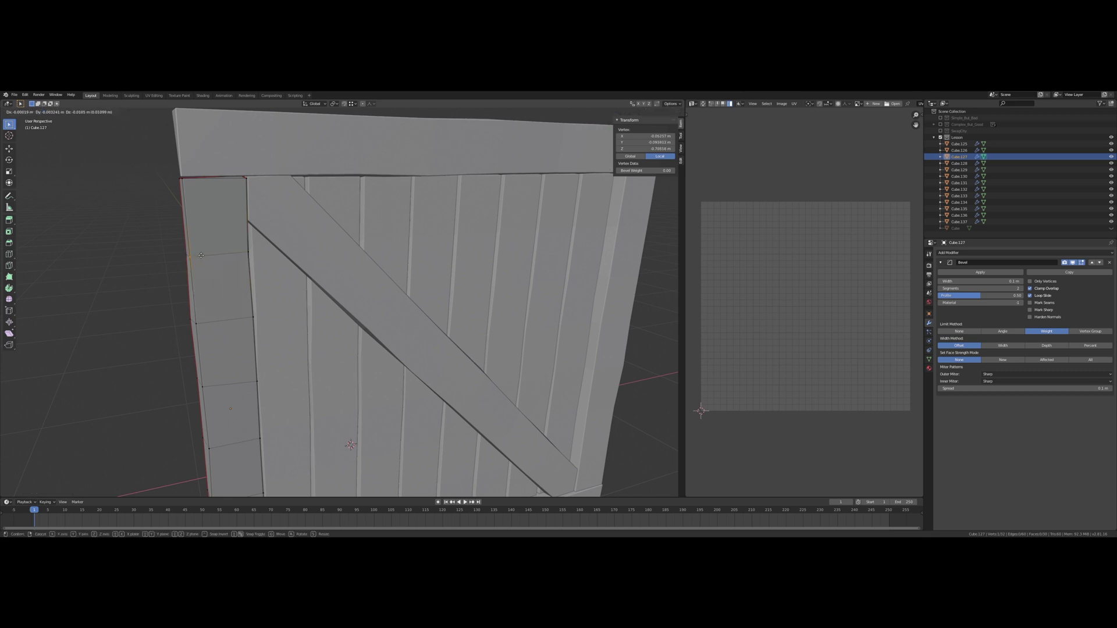
pyautogui.click(199, 253)
# Adjust the top outer corner of the vertical frame beam, shifting its corner vertices slightly beneath the top beam
pyautogui.keyDown('shift'); pyautogui.click(183, 180); pyautogui.keyUp('shift')
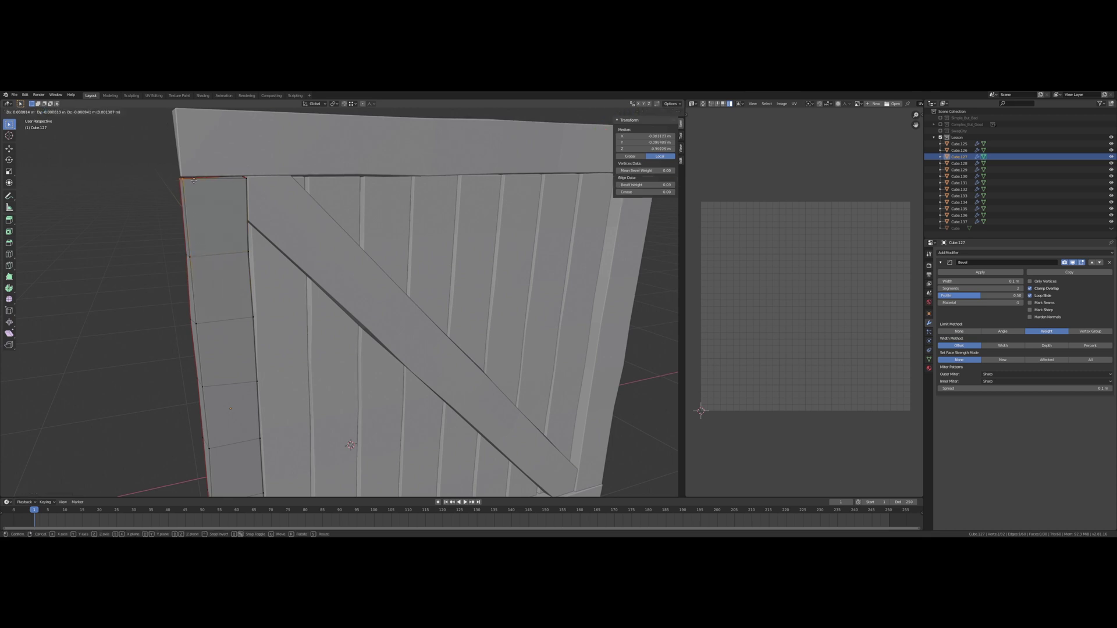
pyautogui.moveTo(185, 180); pyautogui.dragTo(191, 174)
pyautogui.keyDown('shift'); pyautogui.moveTo(191, 174); pyautogui.dragTo(254, 239, button='middle'); pyautogui.keyUp('shift')
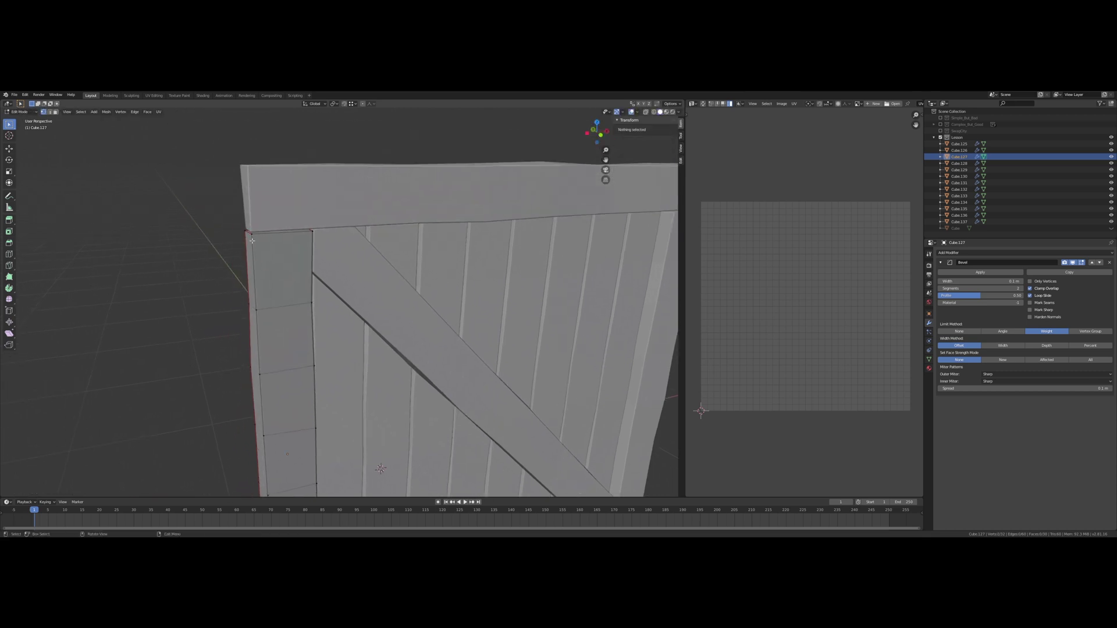
pyautogui.click(251, 235)
pyautogui.press('g')
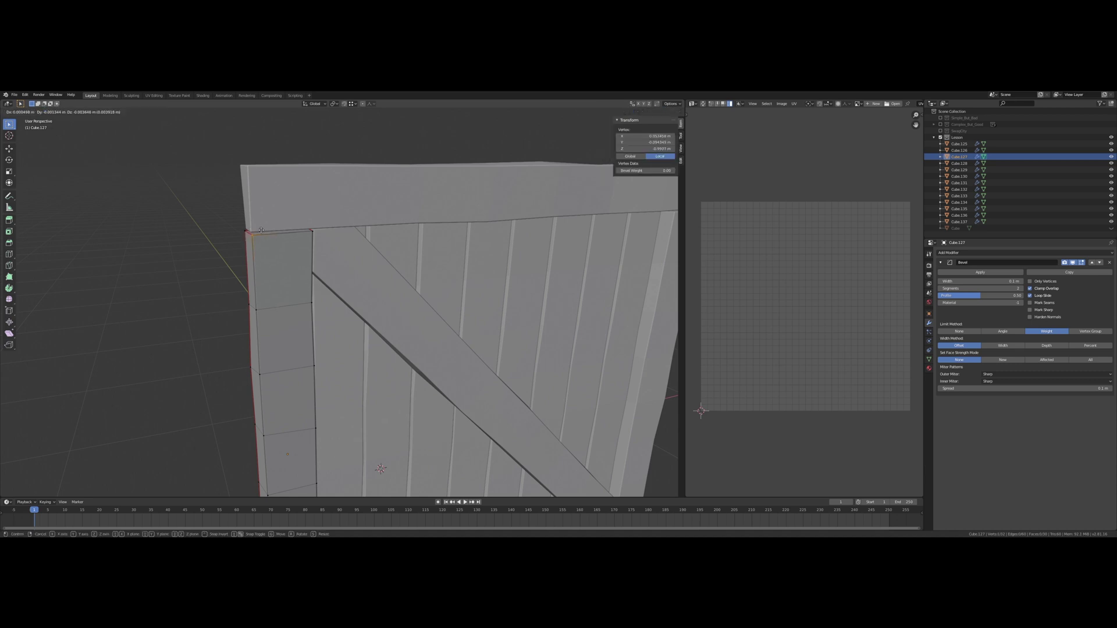
pyautogui.click(267, 231)
# Nudge the top inner corner vertex of the vertical frame beam beside the brace and return to Object Mode
pyautogui.moveTo(337, 244); pyautogui.dragTo(302, 227, button='middle')
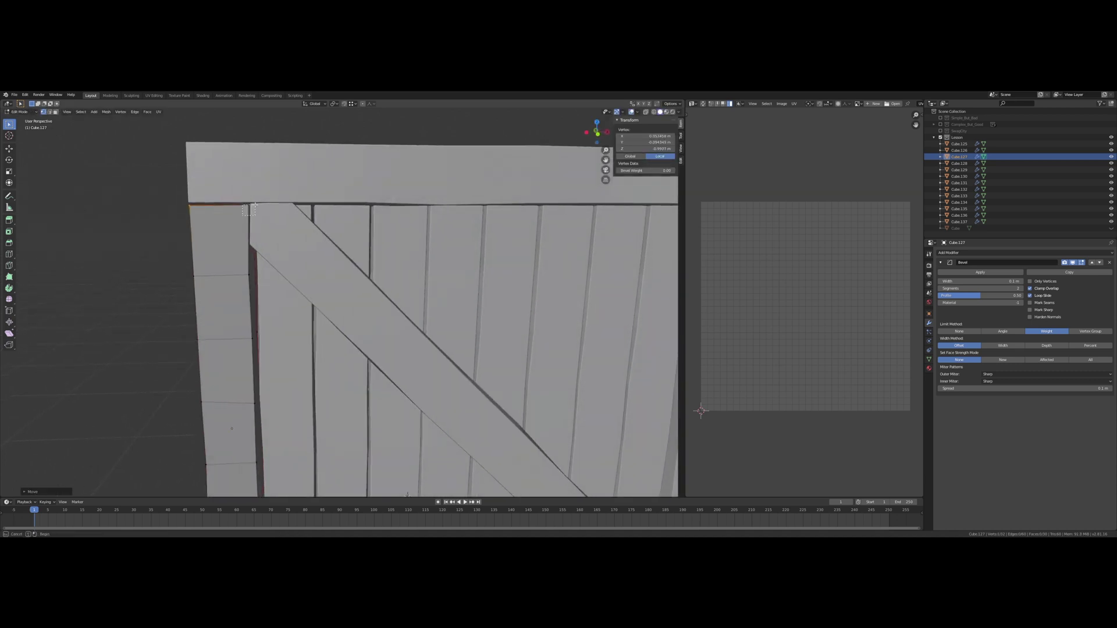
pyautogui.click(252, 205)
pyautogui.press('g')
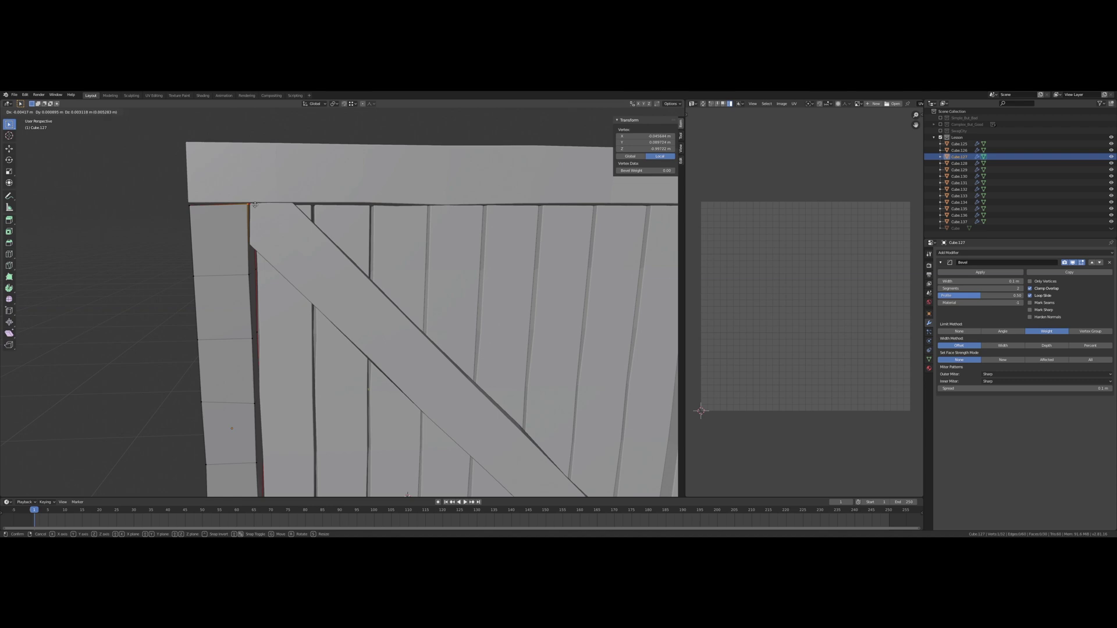
pyautogui.click(252, 206)
pyautogui.moveTo(252, 206); pyautogui.dragTo(310, 219, button='middle')
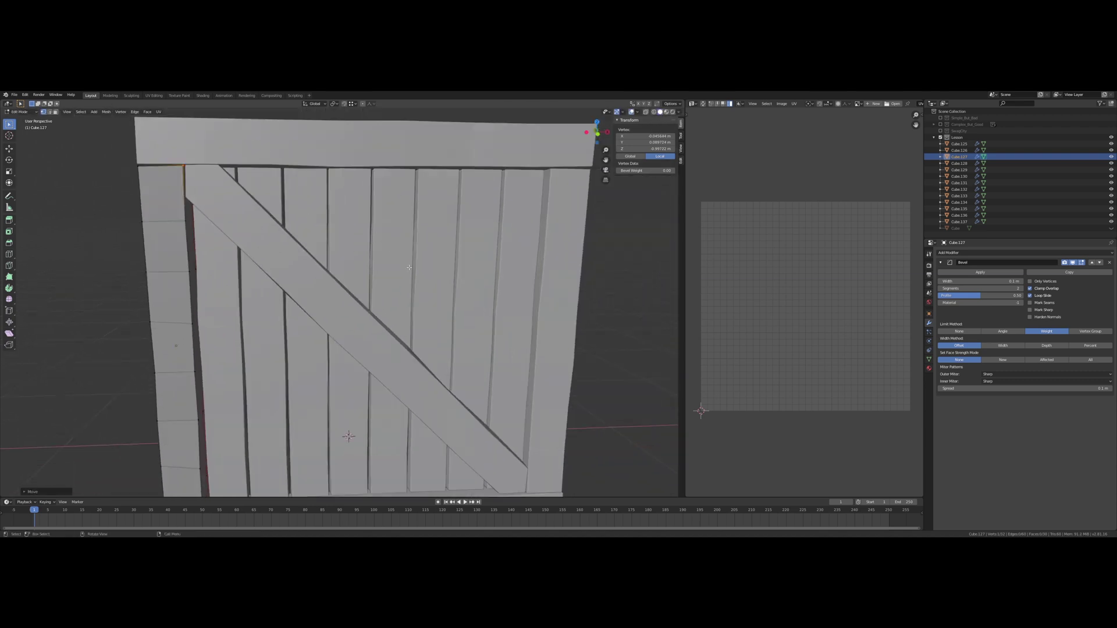
pyautogui.keyDown('shift'); pyautogui.moveTo(409, 267); pyautogui.dragTo(316, 172, button='middle'); pyautogui.keyUp('shift')
pyautogui.press('Tab')
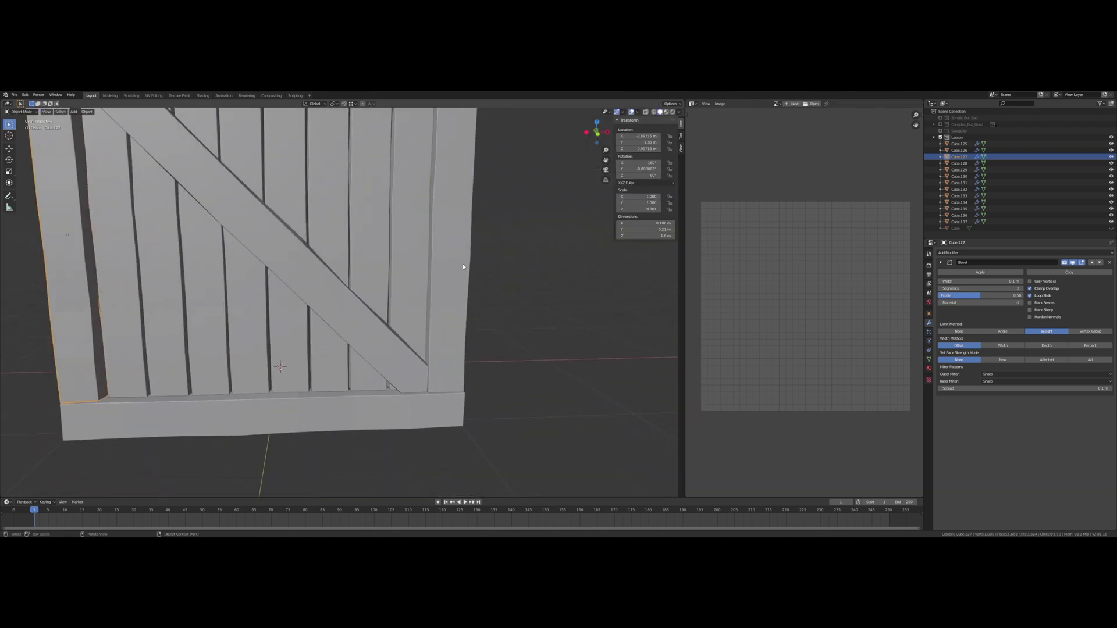
# In Edit Mode on the opposite vertical frame beam, nudge an outer-edge vertex in its lower half to roughen the outline
pyautogui.click(463, 267)
pyautogui.press('Tab')
pyautogui.keyDown('shift'); pyautogui.moveTo(526, 249); pyautogui.dragTo(431, 248, button='middle'); pyautogui.keyUp('shift')
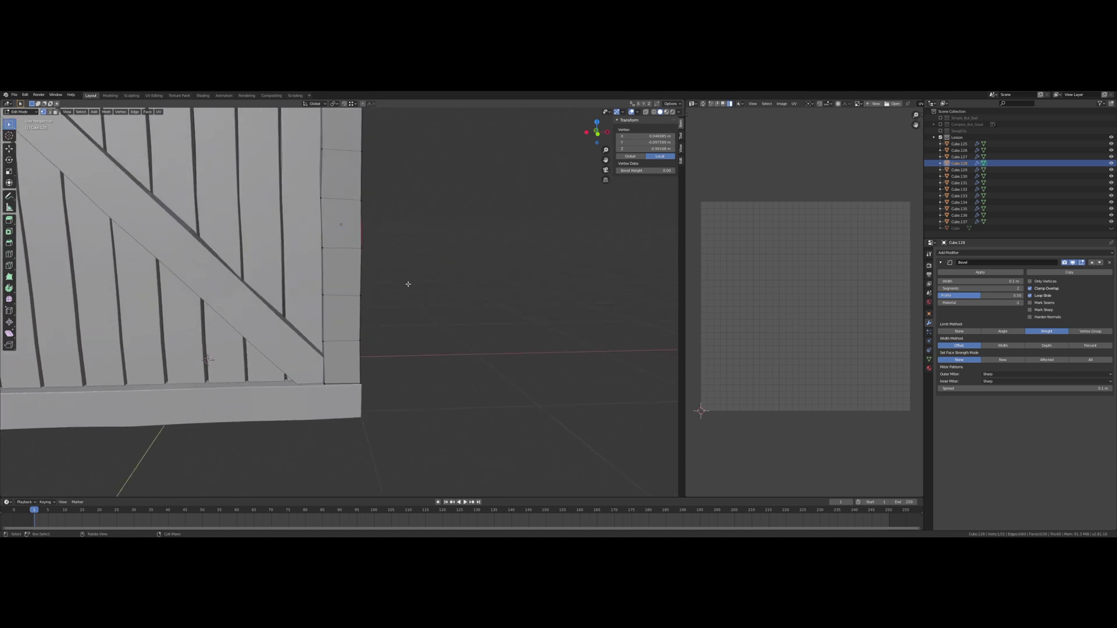
pyautogui.moveTo(408, 284); pyautogui.dragTo(329, 294, button='middle')
pyautogui.press('b')
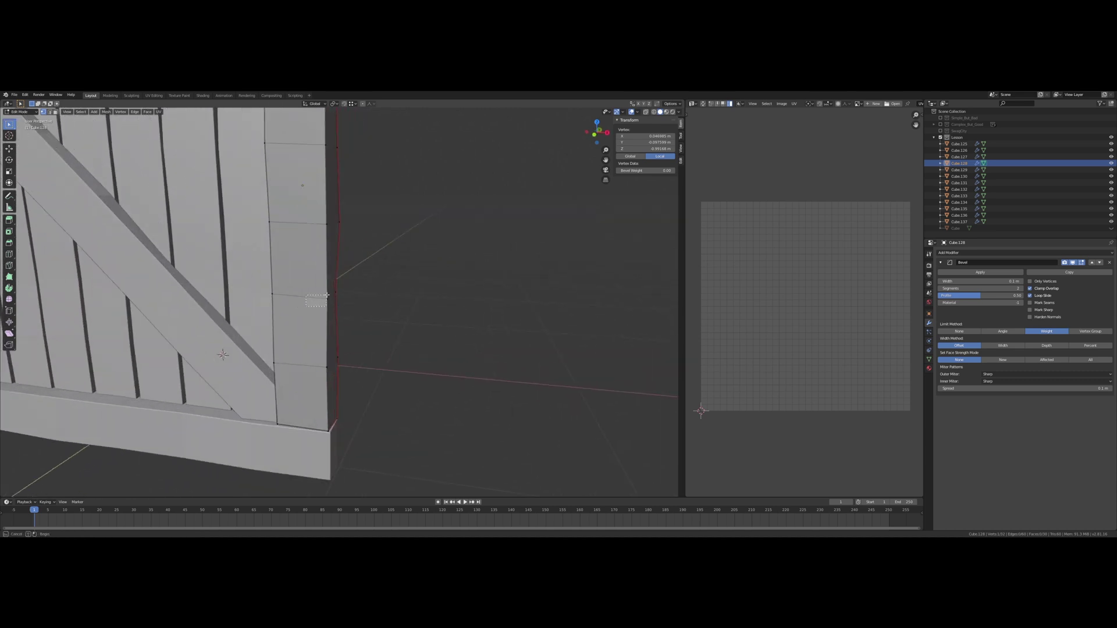
pyautogui.moveTo(327, 295); pyautogui.dragTo(346, 308)
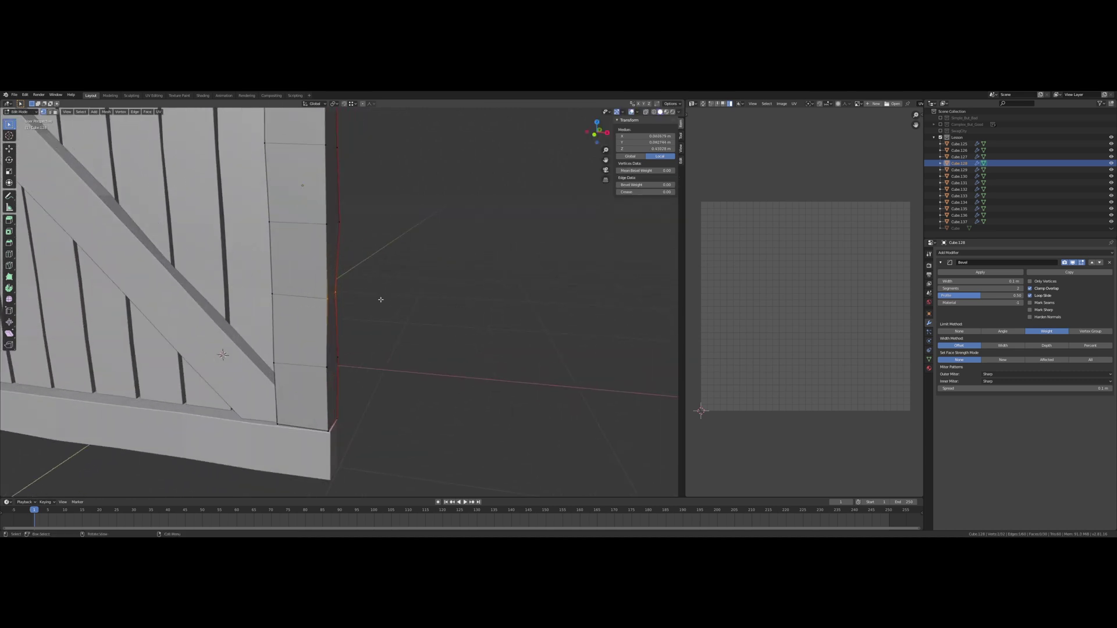
pyautogui.keyDown('shift'); pyautogui.click(336, 292); pyautogui.keyUp('shift')
pyautogui.press('g')
pyautogui.click(334, 292)
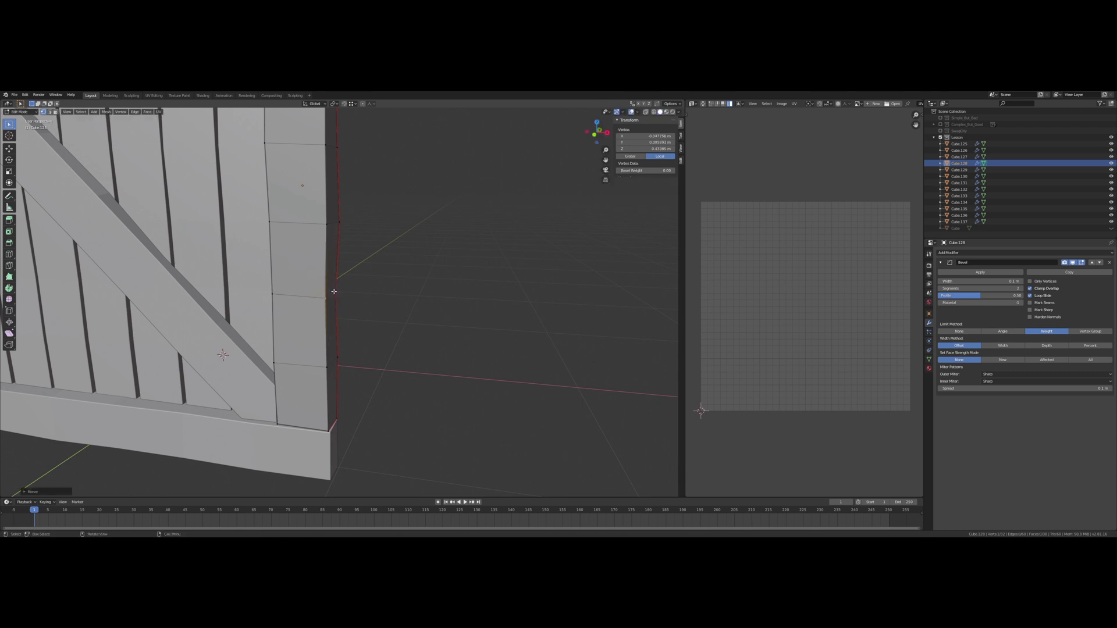
# Nudge an inner-edge vertex, the lowest side vertices and the bottom outer corner of this vertical beam out of line
pyautogui.click(272, 296)
pyautogui.press('g')
pyautogui.moveTo(270, 374); pyautogui.dragTo(338, 353)
pyautogui.click(282, 357)
pyautogui.press('g')
pyautogui.click(336, 354)
pyautogui.moveTo(318, 440); pyautogui.dragTo(334, 423)
pyautogui.press('g')
pyautogui.click(335, 424)
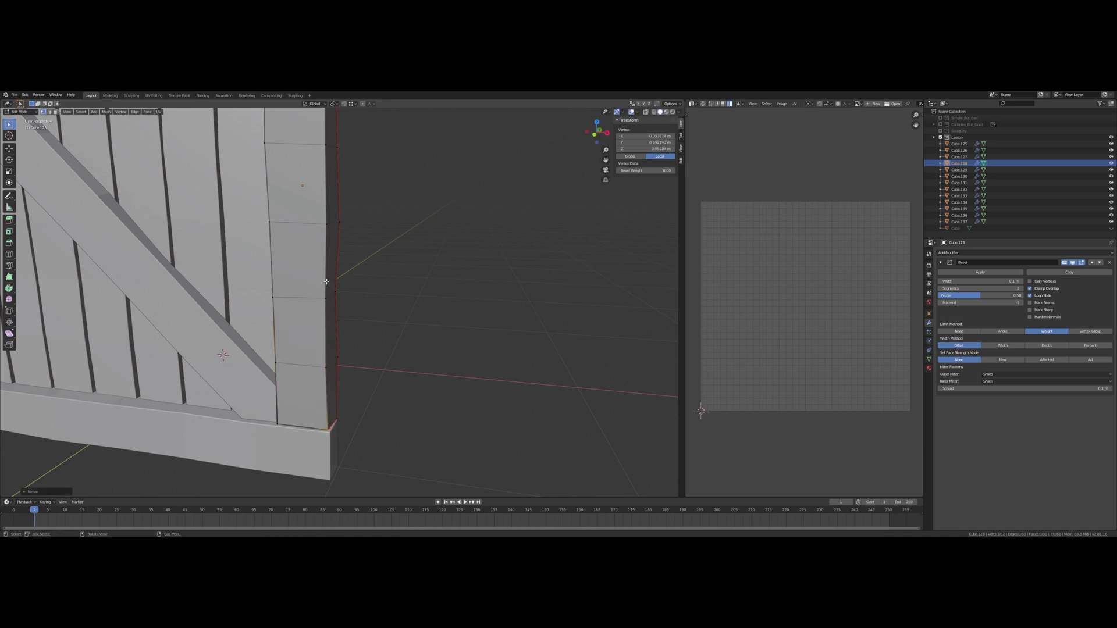
# Nudge two outer-edge vertices along the middle and upper part of the vertical beam to make the edge uneven
pyautogui.keyDown('shift'); pyautogui.moveTo(319, 220); pyautogui.dragTo(328, 293, button='middle'); pyautogui.keyUp('shift')
pyautogui.moveTo(334, 240); pyautogui.dragTo(344, 218)
pyautogui.press('g')
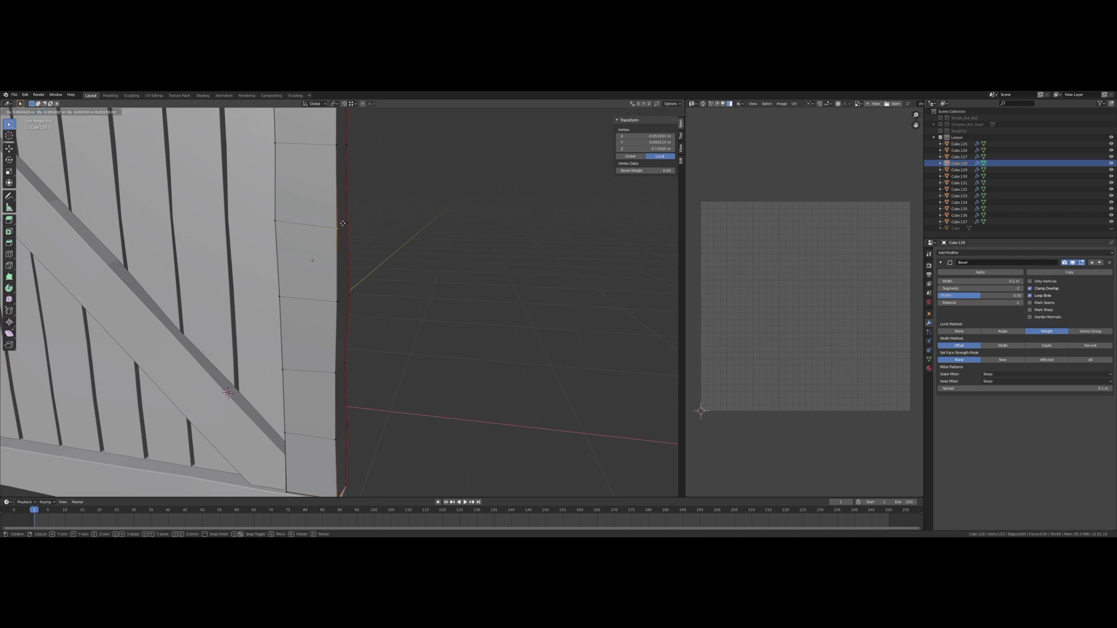
pyautogui.click(345, 221)
pyautogui.moveTo(353, 197); pyautogui.dragTo(291, 250, button='middle')
pyautogui.press('g')
pyautogui.click(304, 243)
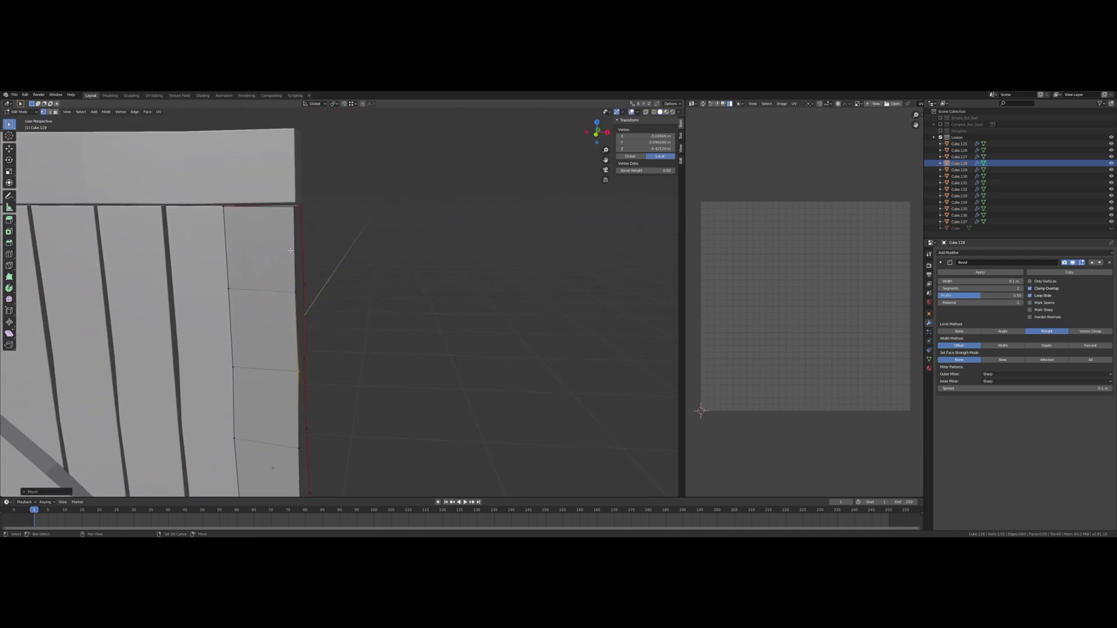
# Nudge an inner-edge vertex in the upper part of the vertical beam slightly sideways
pyautogui.click(220, 297)
pyautogui.press('b')
pyautogui.moveTo(236, 365); pyautogui.dragTo(238, 364)
pyautogui.press('g')
pyautogui.click(237, 364)
# Shift the top inner corner vertex of the vertical beam up against the top beam and return to Object Mode
pyautogui.moveTo(269, 219); pyautogui.dragTo(264, 218, button='middle')
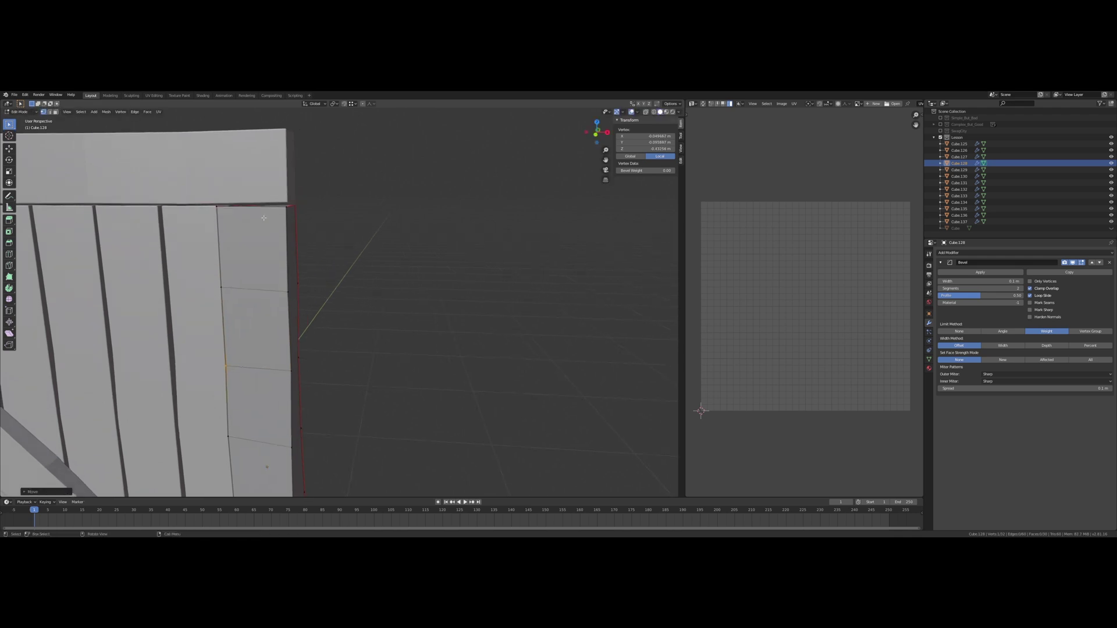
pyautogui.click(217, 205)
pyautogui.press('g')
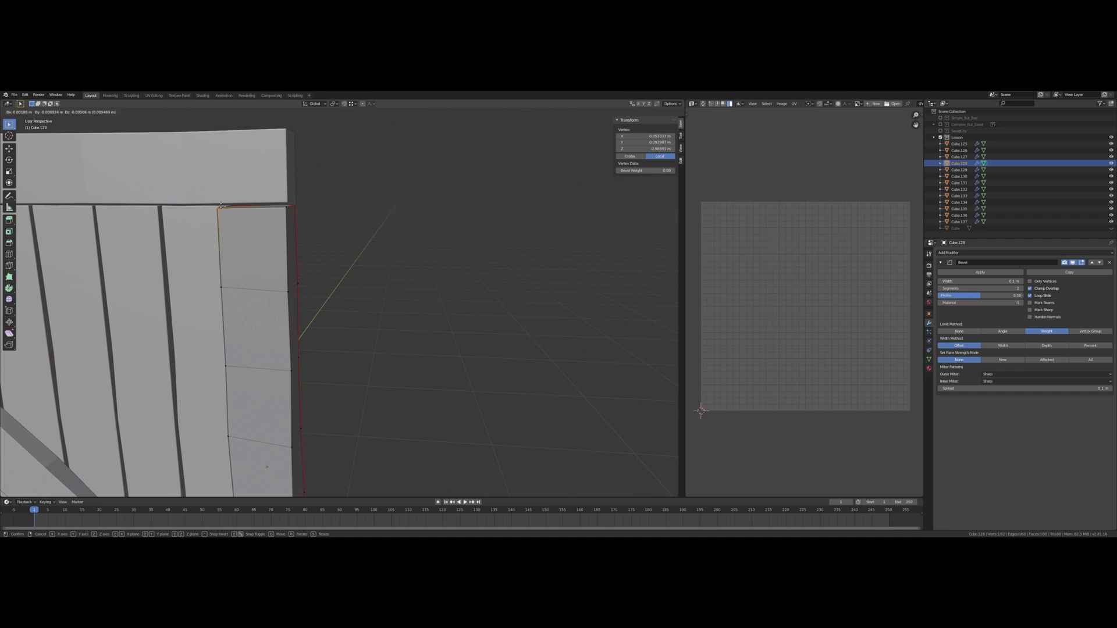
pyautogui.click(224, 203)
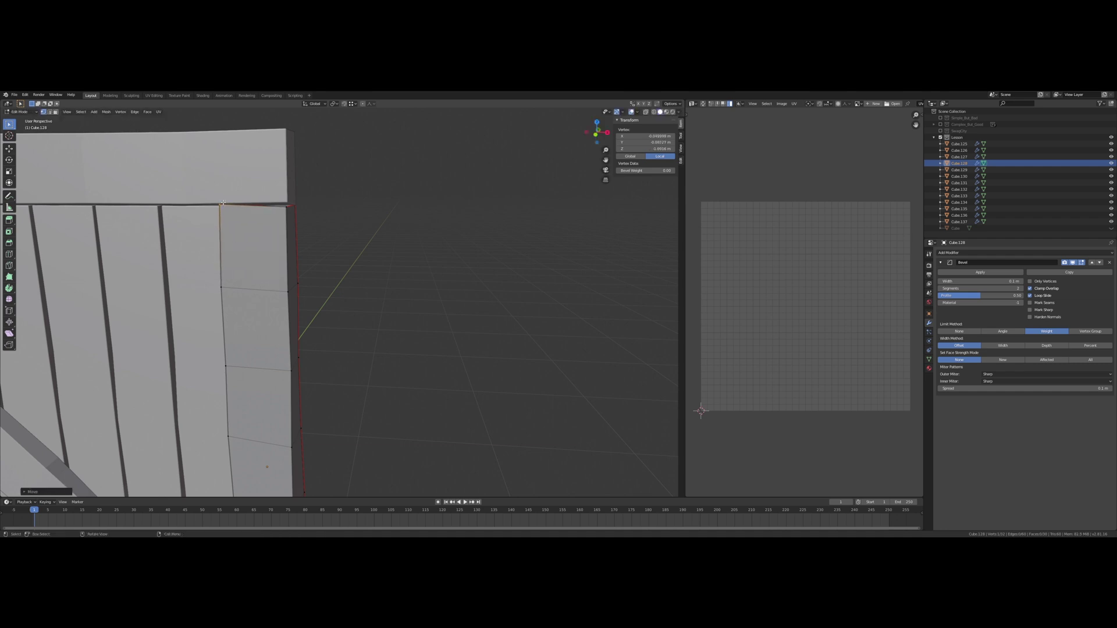
pyautogui.moveTo(281, 210); pyautogui.dragTo(362, 239, button='middle')
pyautogui.press('Tab')
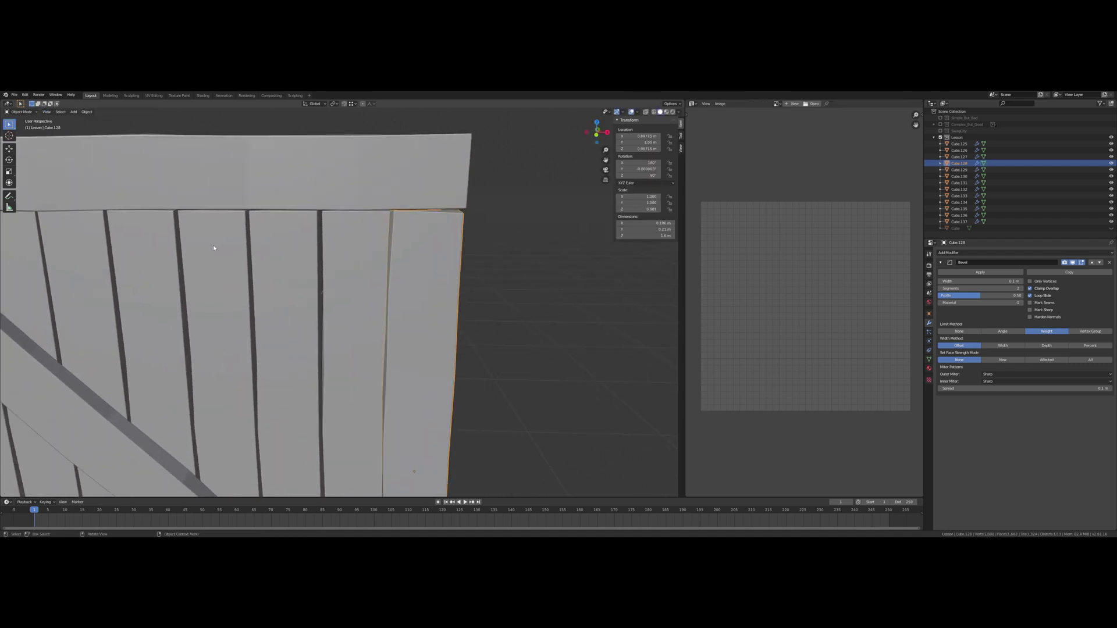
# Examine the top frame beam's mesh in Edit Mode, then return to Object Mode and review the whole planked side
pyautogui.keyDown('shift'); pyautogui.moveTo(213, 245); pyautogui.dragTo(339, 218, button='middle'); pyautogui.keyUp('shift')
pyautogui.scroll(-5, 340, 219)
pyautogui.click(335, 204)
pyautogui.press('Tab')
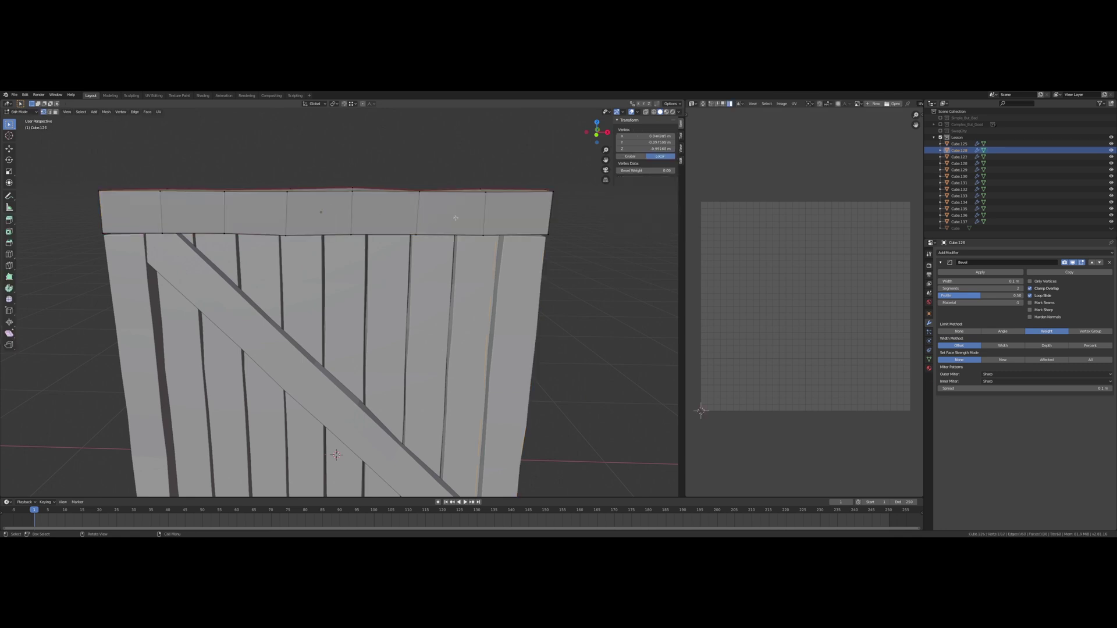
pyautogui.moveTo(456, 217); pyautogui.dragTo(322, 265, button='middle')
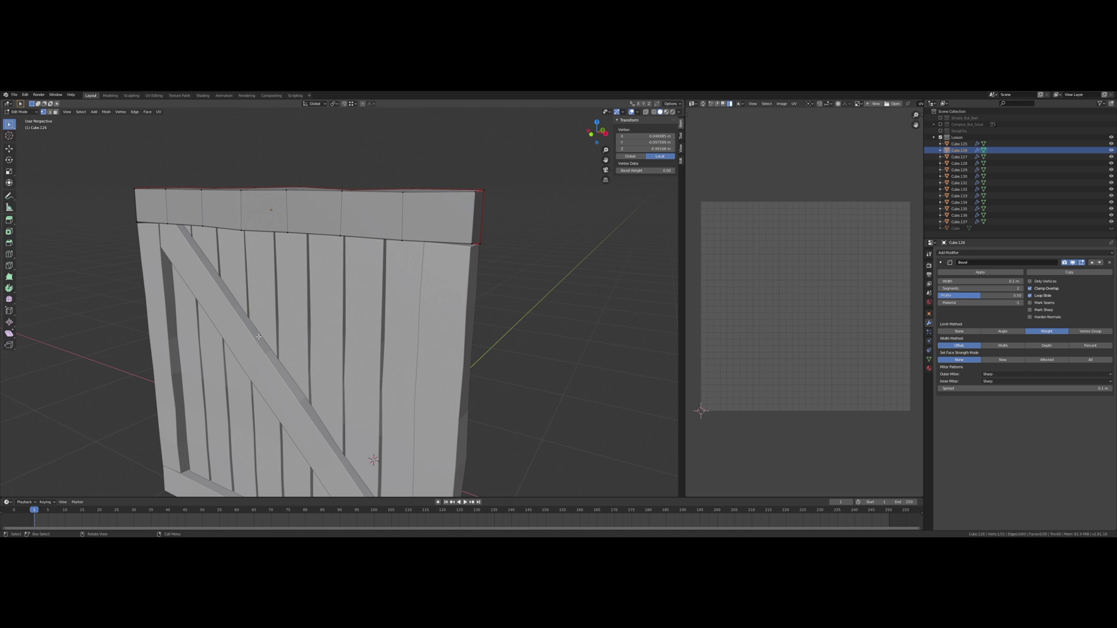
pyautogui.press('Tab')
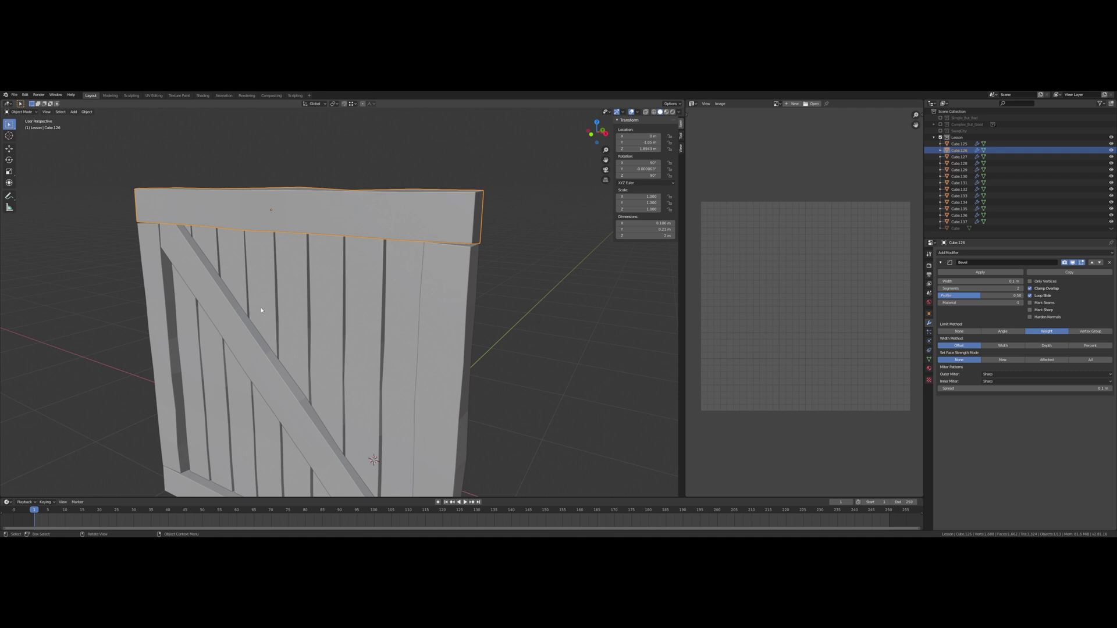
pyautogui.moveTo(261, 311); pyautogui.dragTo(311, 320, button='middle')
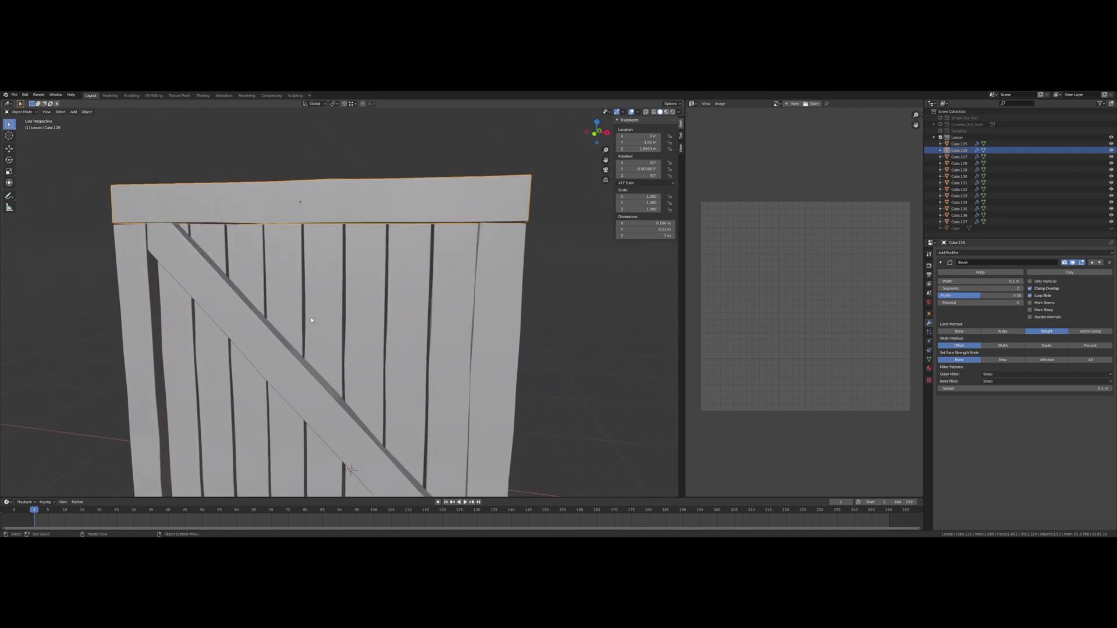
pyautogui.scroll(-4, 311, 320)
# Create a new collection inside the Lesson collection and name it Frame_01
pyautogui.click(956, 137)
pyautogui.rightClick(957, 137)
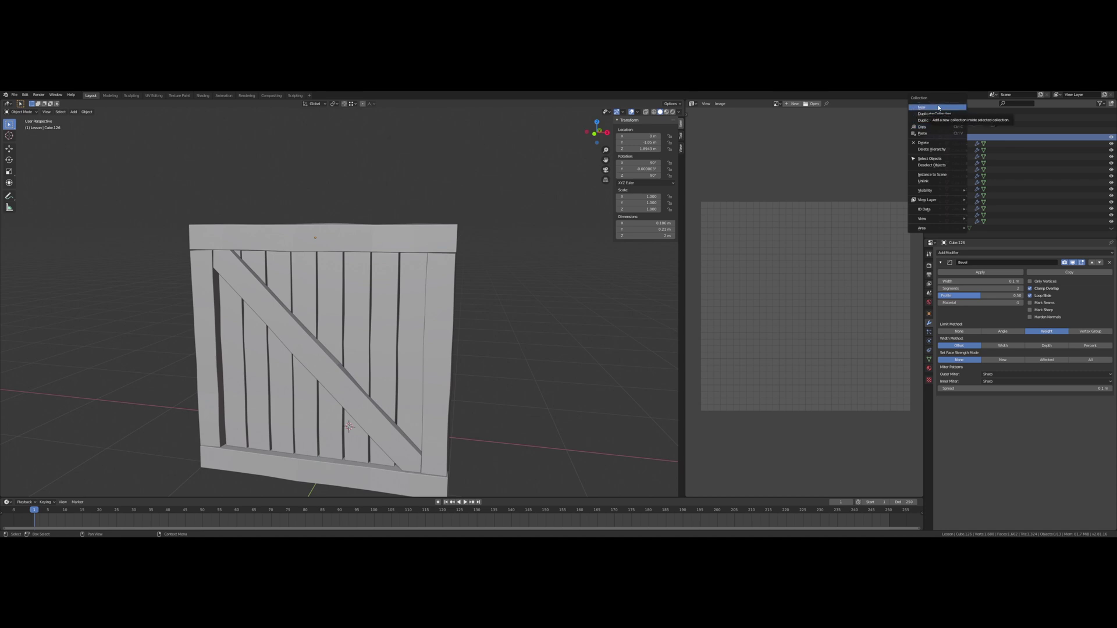
pyautogui.click(939, 107)
pyautogui.doubleClick(966, 144)
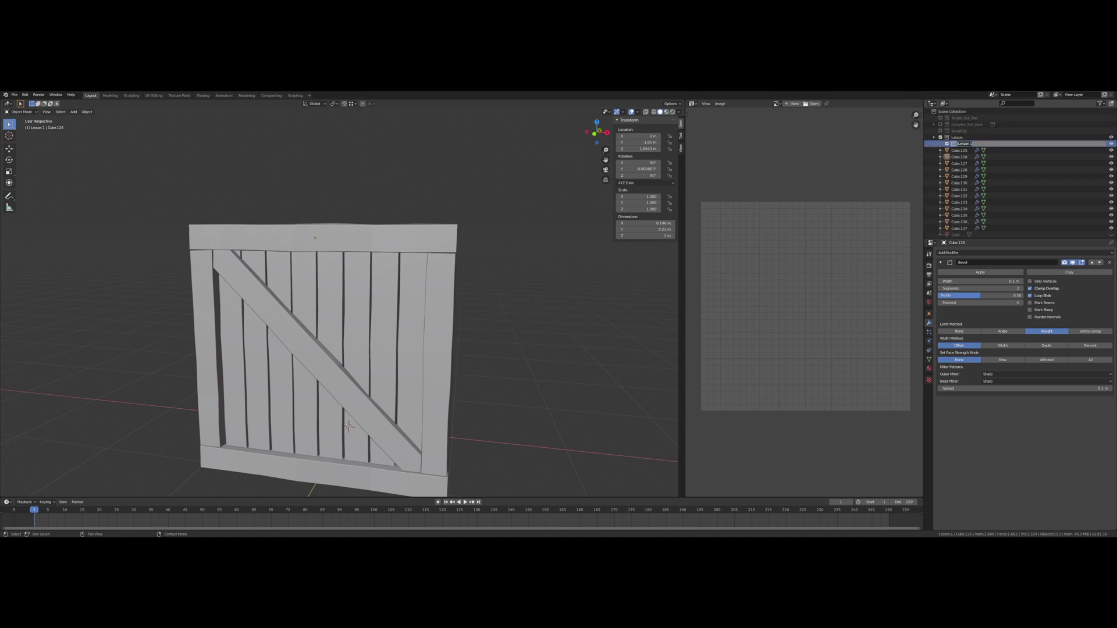
pyautogui.write('Frame_01')
pyautogui.press('Return')
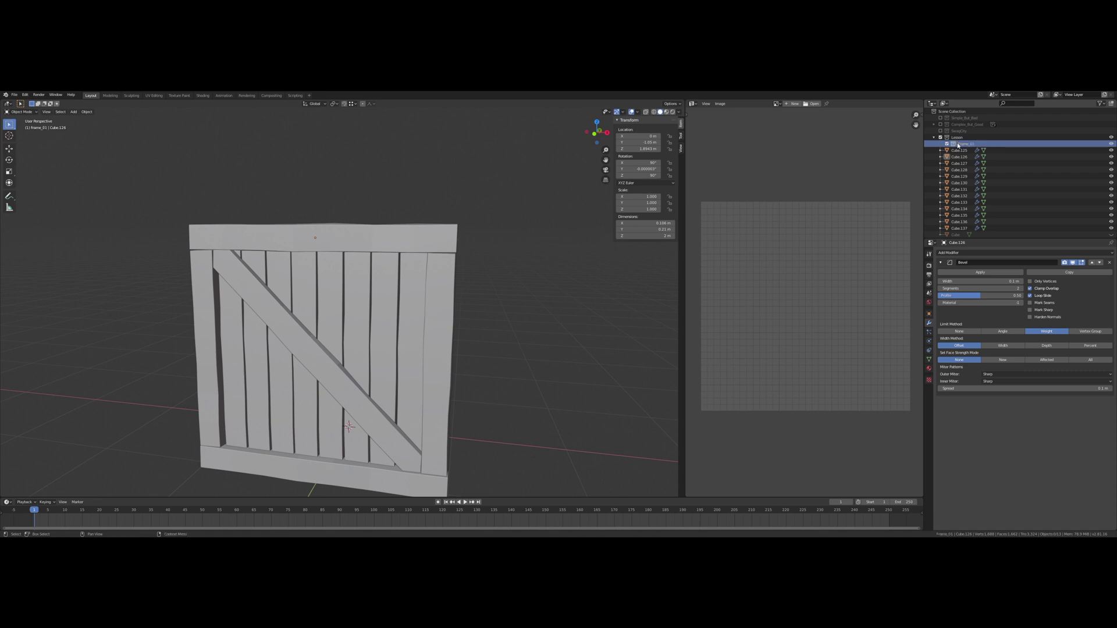
# Move all the beams and planks, Cube.125 through Cube.137, into the Frame_01 collection and deselect them
pyautogui.scroll(-1, 967, 198)
pyautogui.click(958, 224)
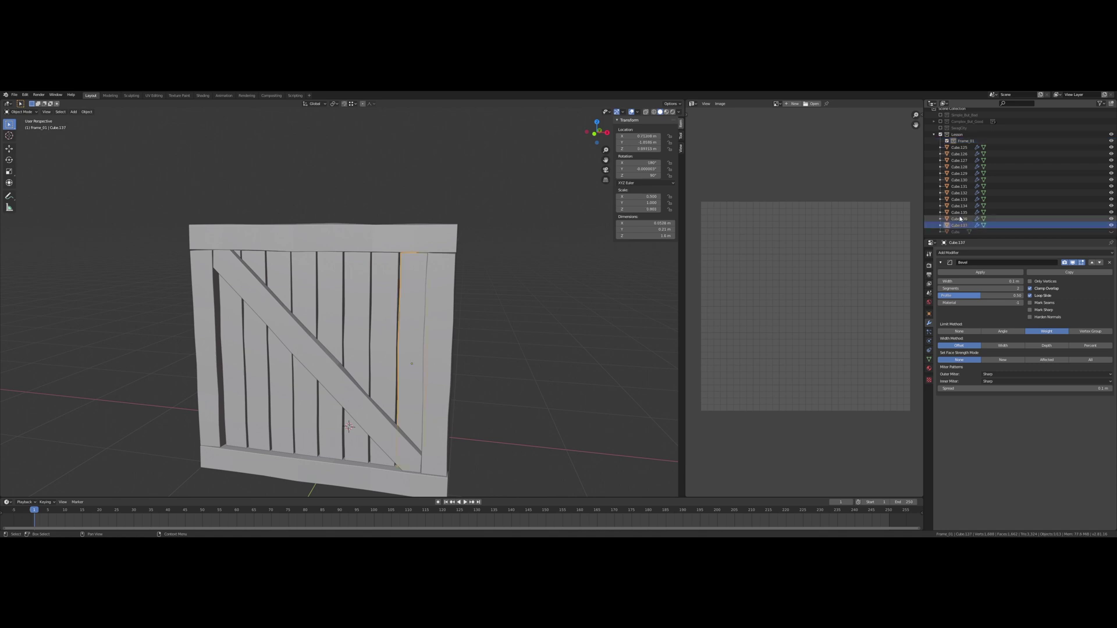
pyautogui.keyDown('shift'); pyautogui.click(960, 148); pyautogui.keyUp('shift')
pyautogui.moveTo(961, 166); pyautogui.dragTo(966, 141)
pyautogui.scroll(-2, 359, 357)
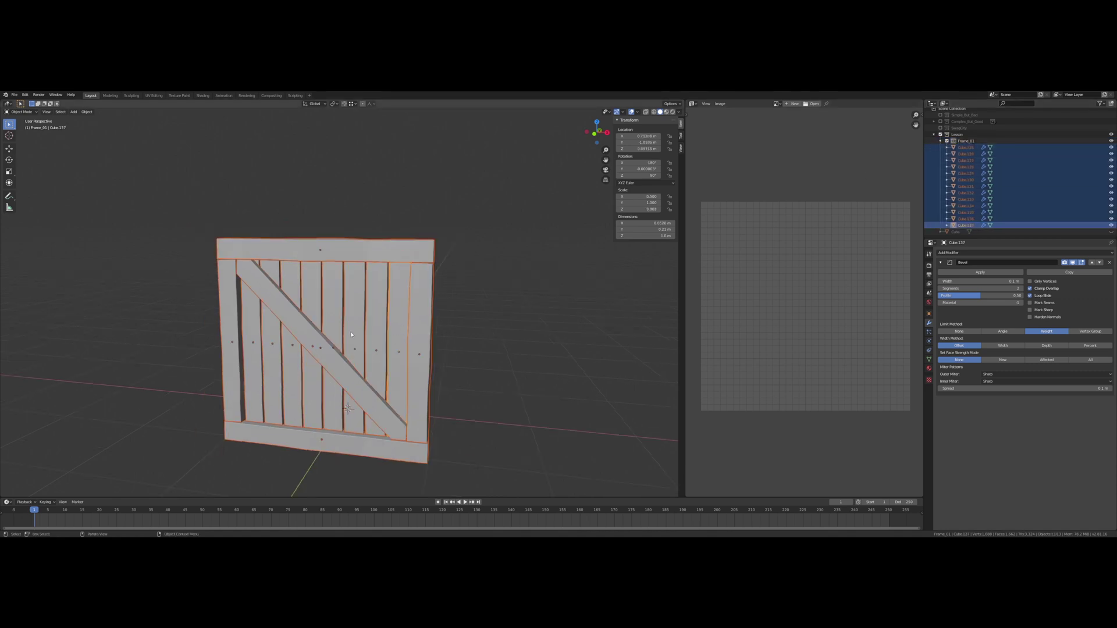
pyautogui.click(955, 232)
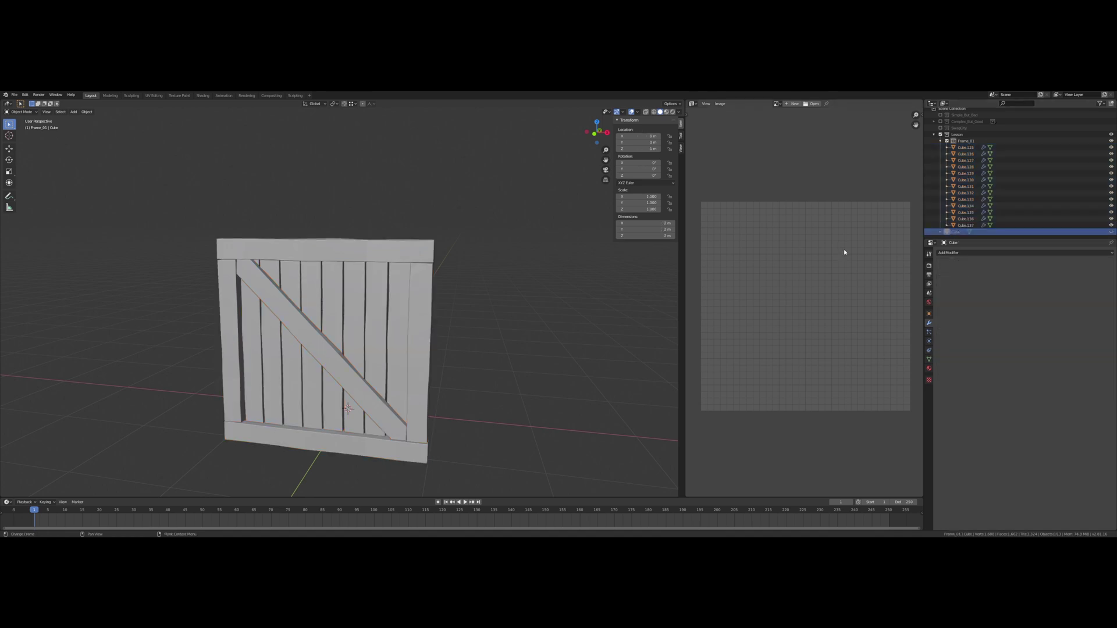
pyautogui.moveTo(466, 278)
pyautogui.mouseDown(button='middle')
pyautogui.moveTo(394, 281)
pyautogui.moveTo(482, 273)
pyautogui.mouseUp(button='middle')
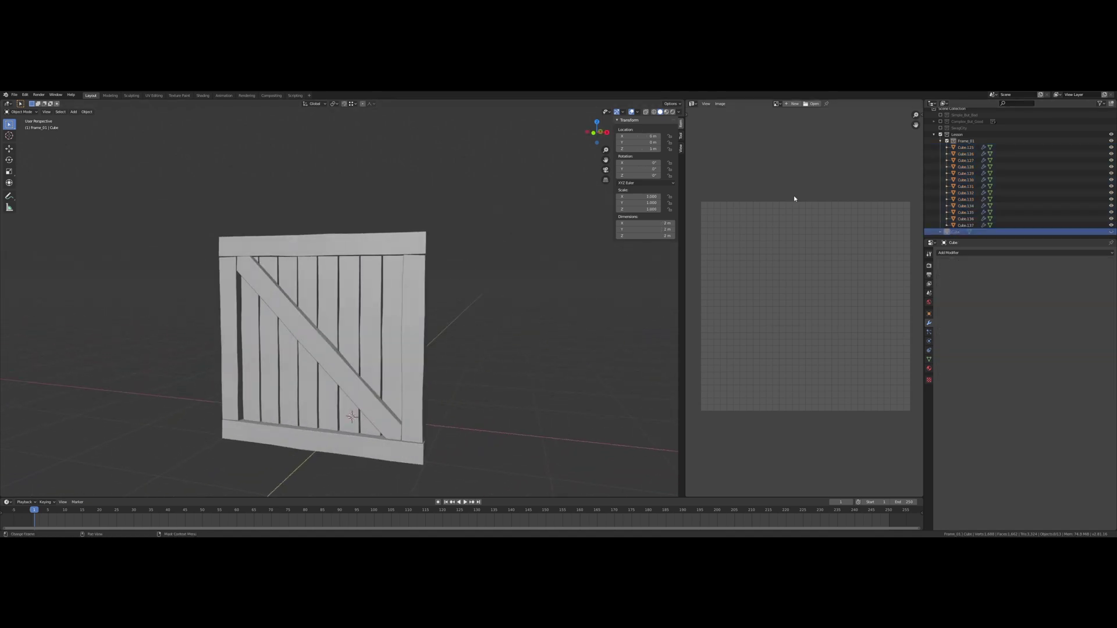
# Collapse the Frame_01 collection and duplicate it with all its beams and planks
pyautogui.click(941, 140)
pyautogui.click(963, 144)
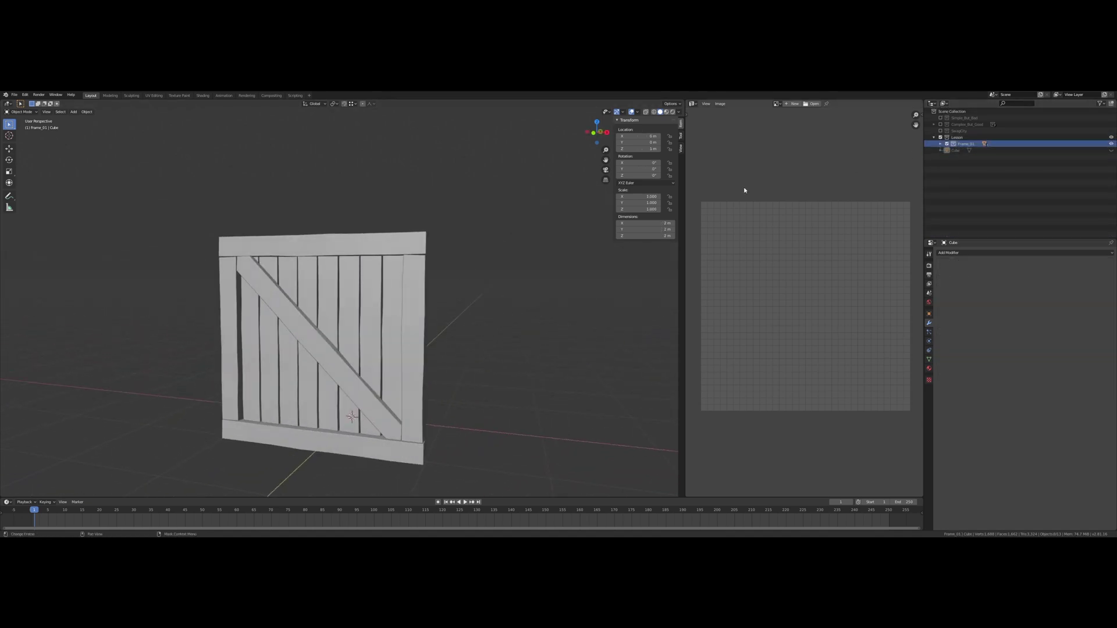
pyautogui.moveTo(478, 219); pyautogui.dragTo(471, 229, button='middle')
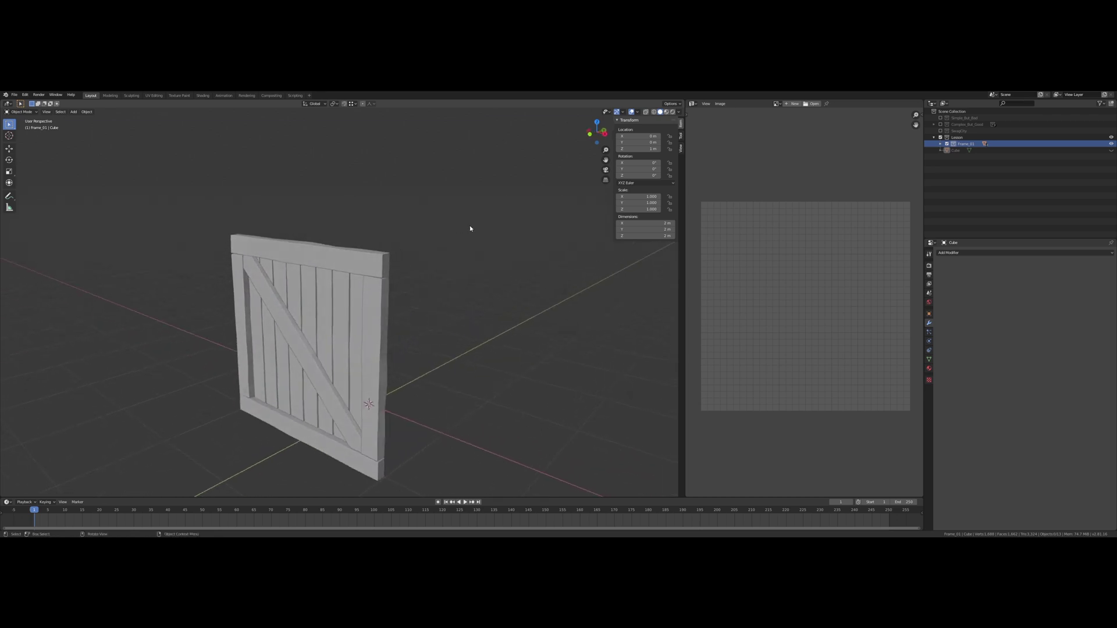
pyautogui.rightClick(963, 144)
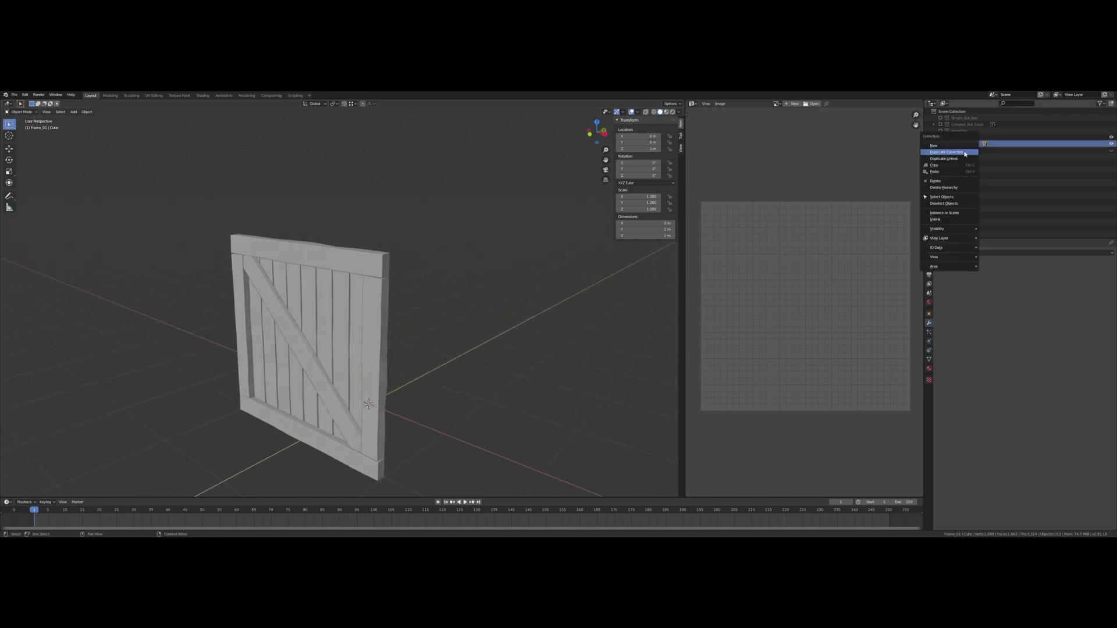
pyautogui.click(962, 153)
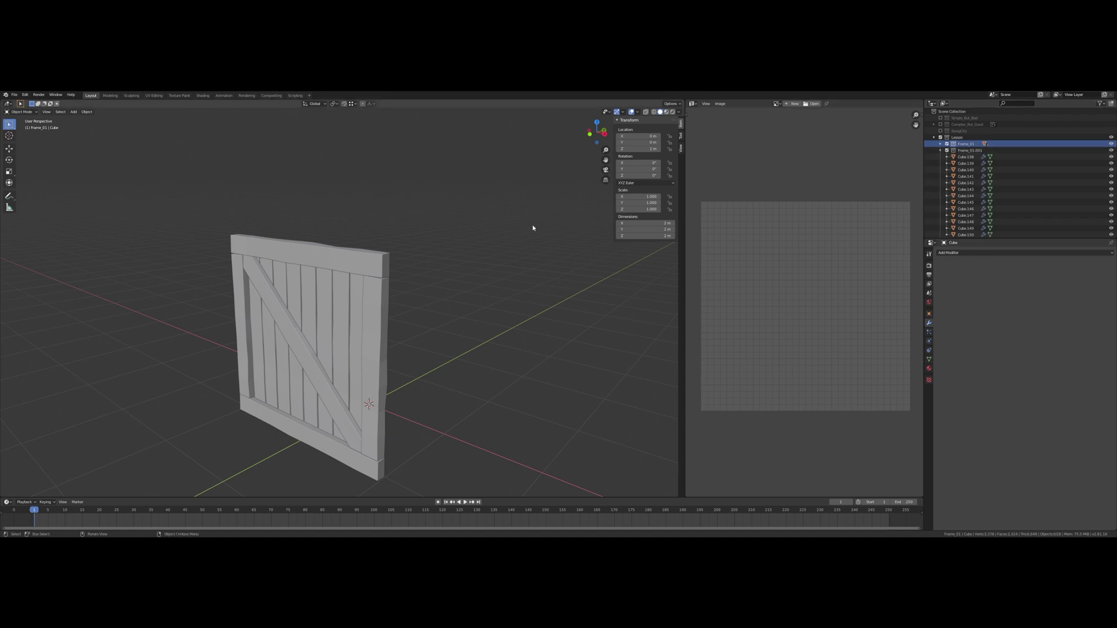
# Select all objects in the Frame_01.001 collection and move them along the Y axis, away from the original side
pyautogui.rightClick(963, 153)
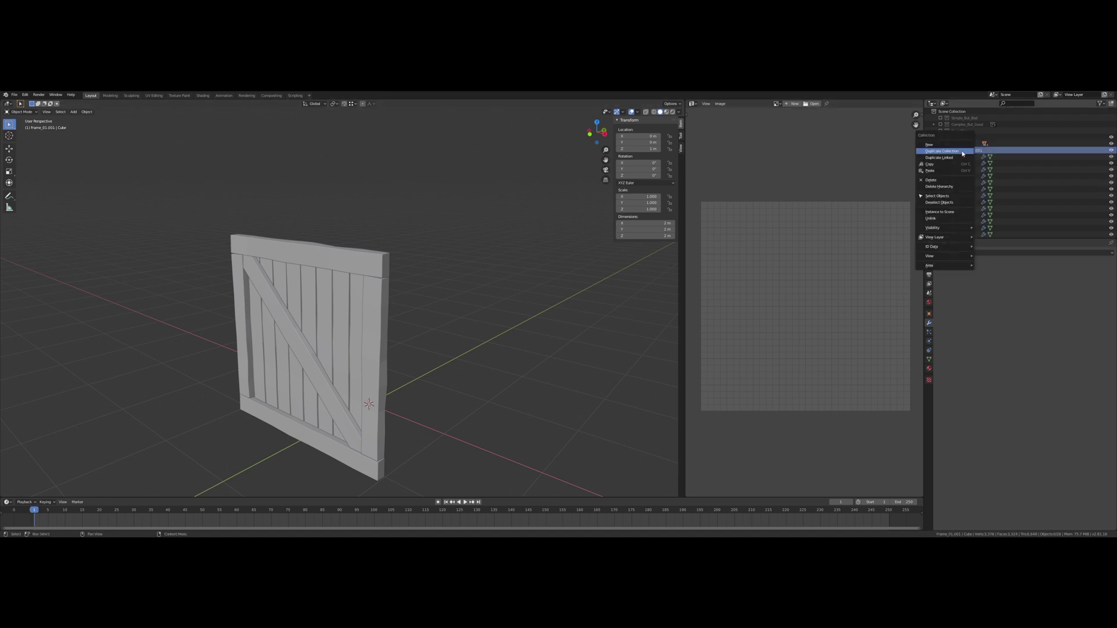
pyautogui.click(955, 199)
pyautogui.moveTo(531, 229); pyautogui.dragTo(469, 224, button='middle')
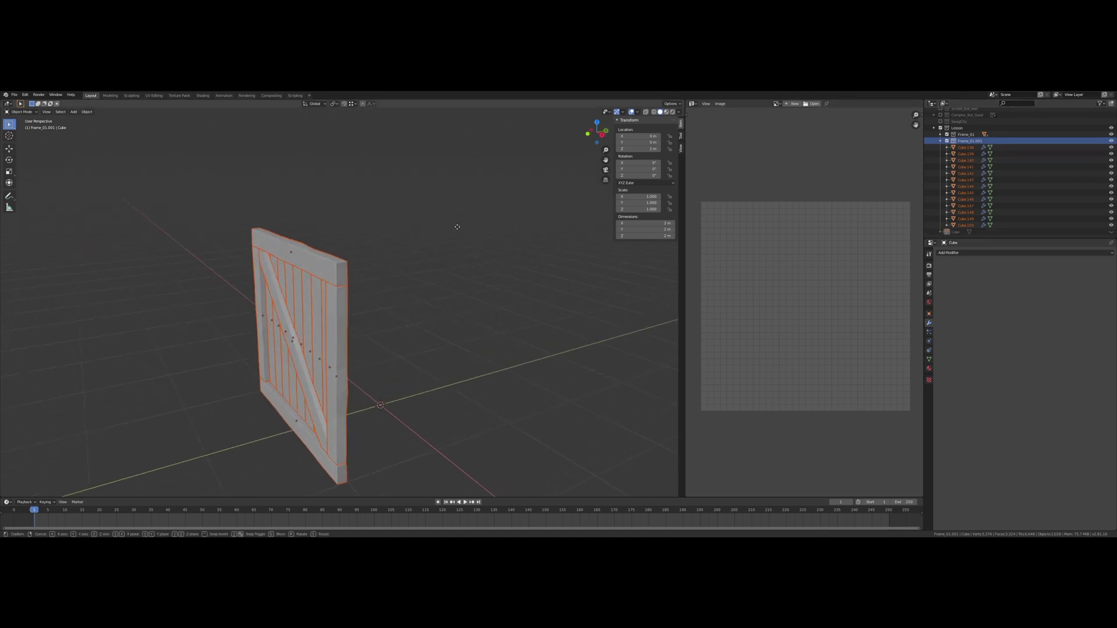
pyautogui.hotkey('shift', 'd')
pyautogui.press('y')
pyautogui.click(548, 214)
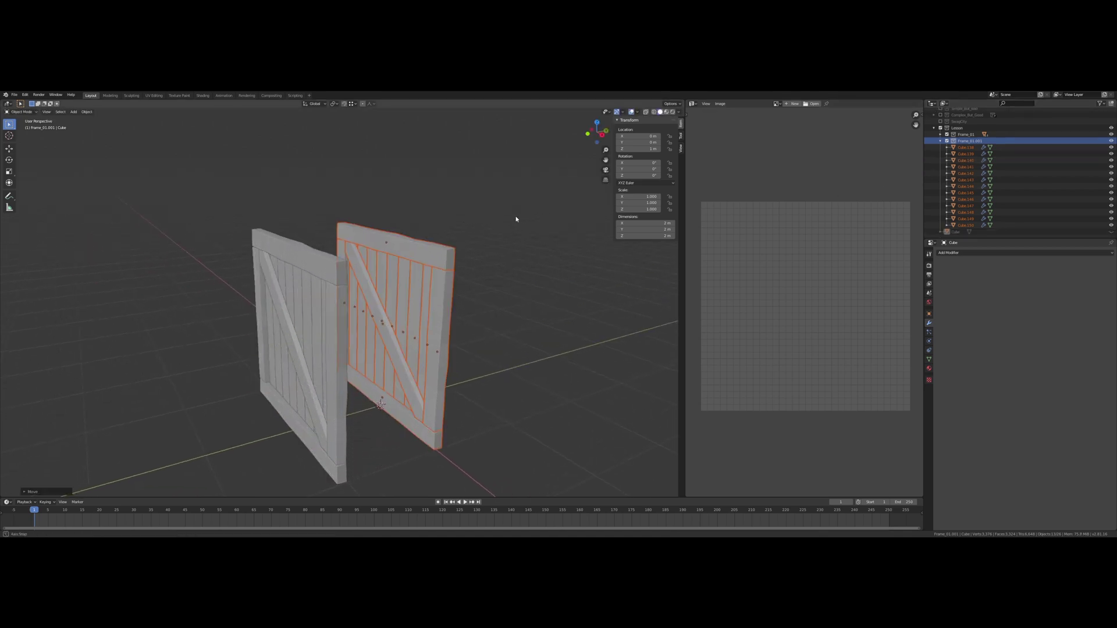
# Move the duplicated side farther along the Y axis to widen the gap to the original side
pyautogui.moveTo(516, 219); pyautogui.dragTo(545, 211, button='middle')
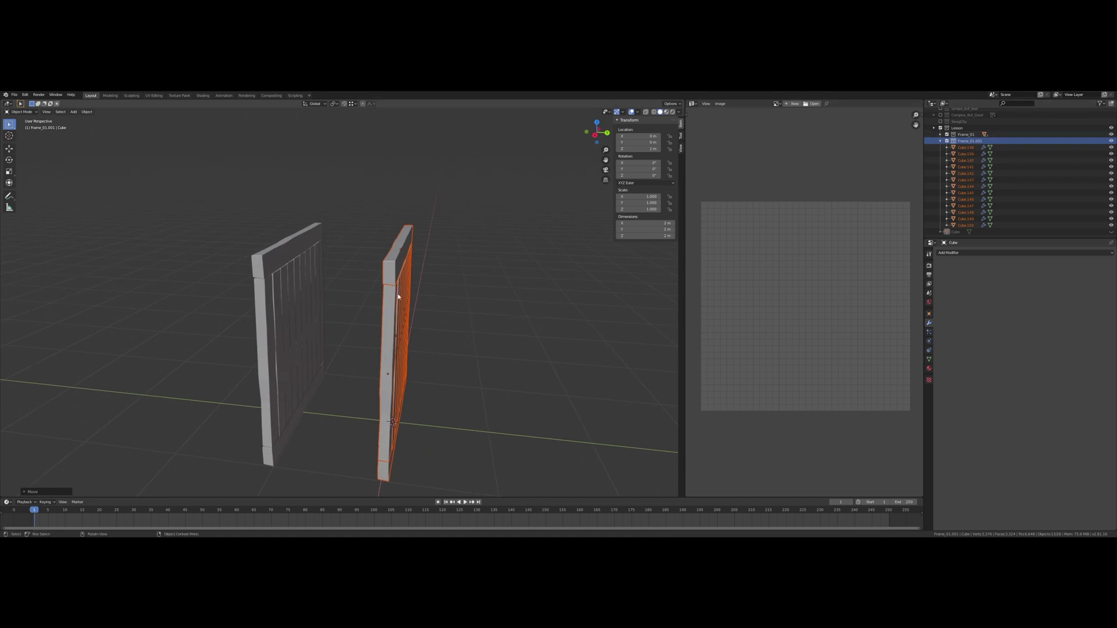
pyautogui.moveTo(396, 297); pyautogui.dragTo(410, 275, button='middle')
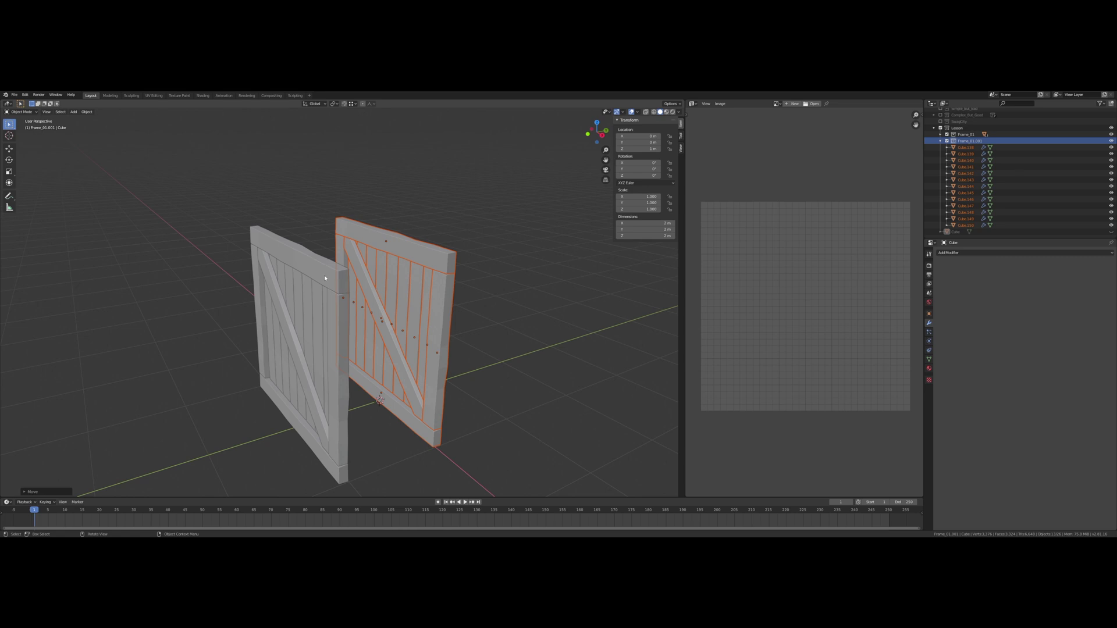
pyautogui.moveTo(310, 299); pyautogui.dragTo(291, 333, button='middle')
pyautogui.moveTo(423, 335); pyautogui.dragTo(410, 326, button='middle')
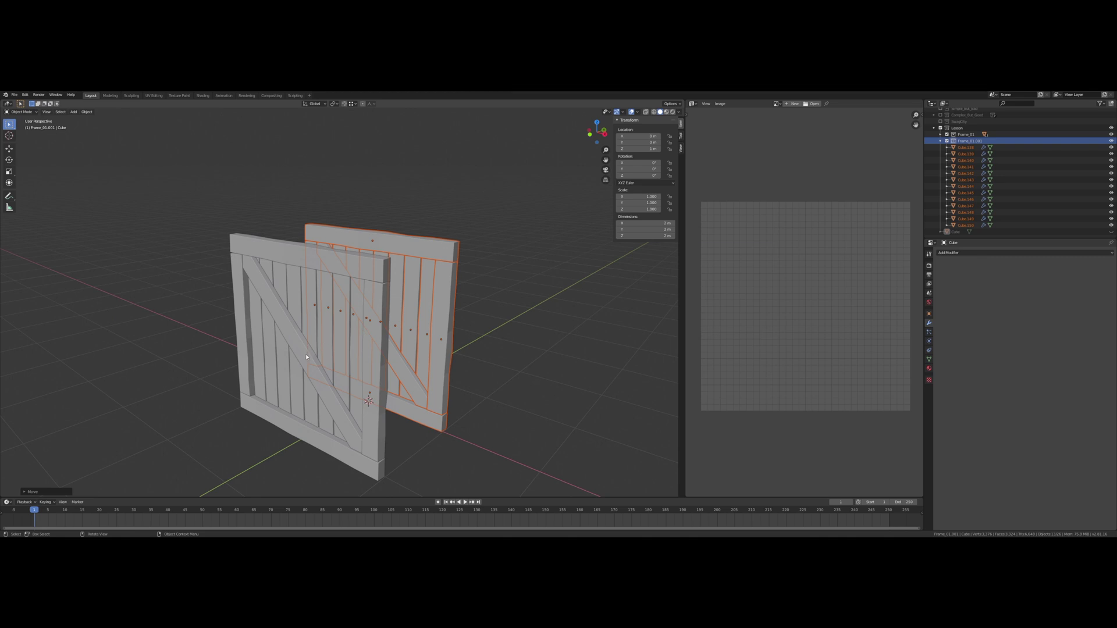
pyautogui.moveTo(273, 323); pyautogui.dragTo(298, 332, button='middle')
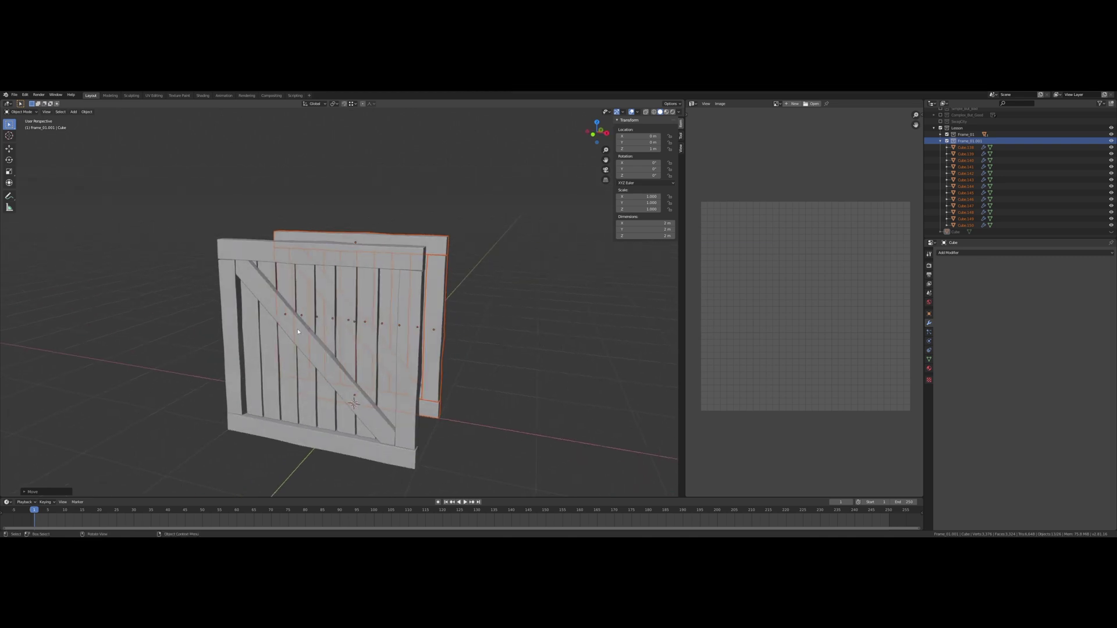
pyautogui.moveTo(392, 372); pyautogui.dragTo(352, 364, button='middle')
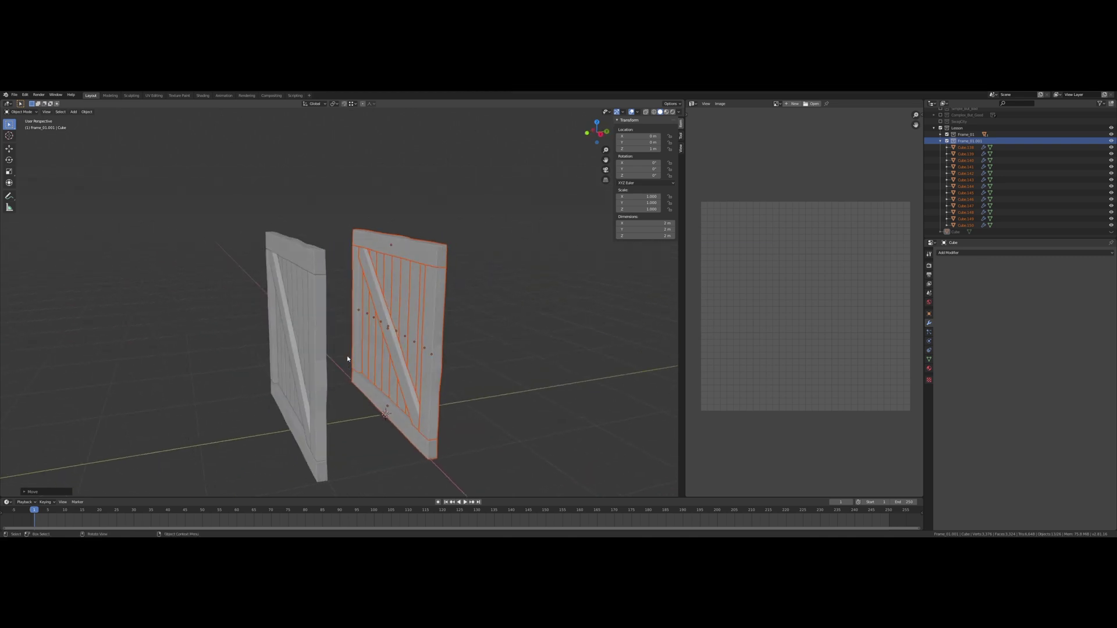
pyautogui.press('g')
pyautogui.press('y')
pyautogui.click(405, 363)
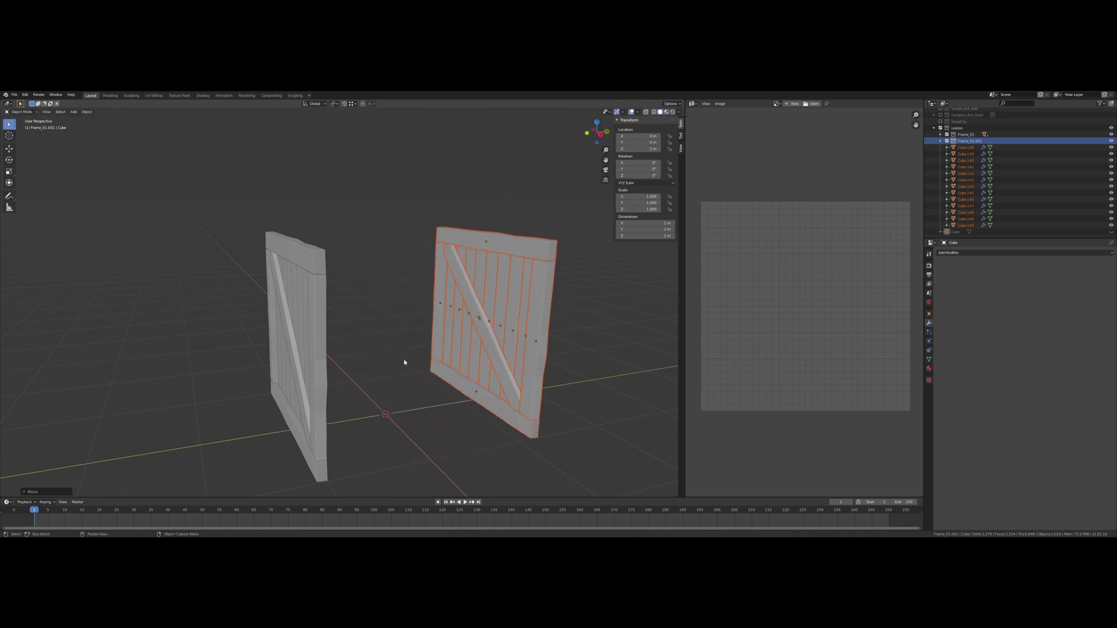
# Select the original side's diagonal brace and compare the two opposite crate sides from several angles
pyautogui.moveTo(404, 363); pyautogui.dragTo(380, 360, button='middle')
pyautogui.click(380, 360)
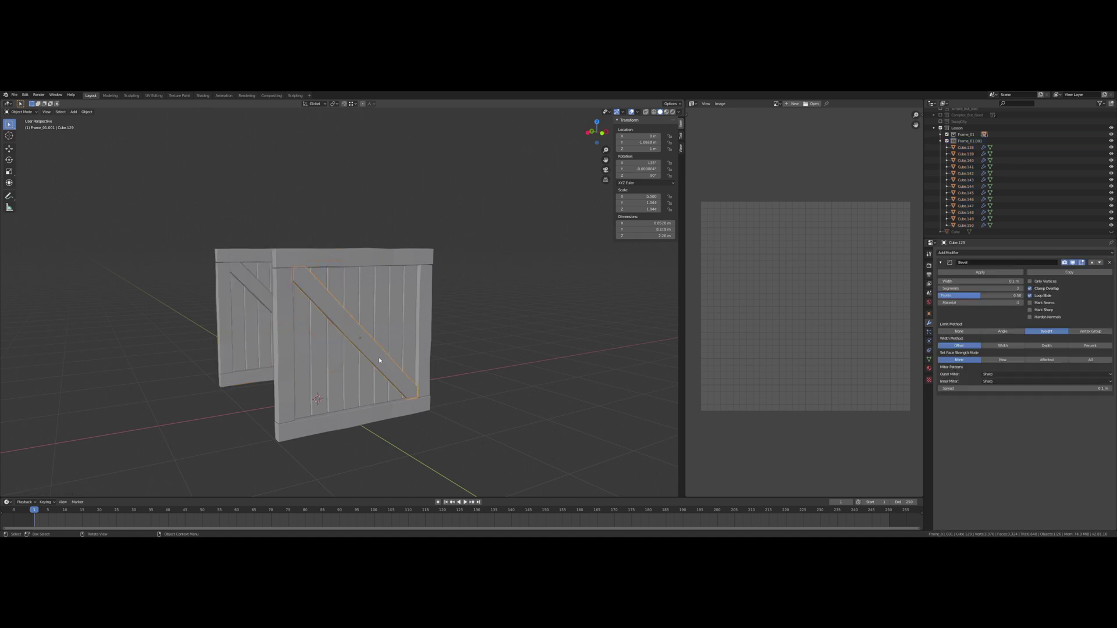
pyautogui.moveTo(526, 325); pyautogui.dragTo(325, 333, button='middle')
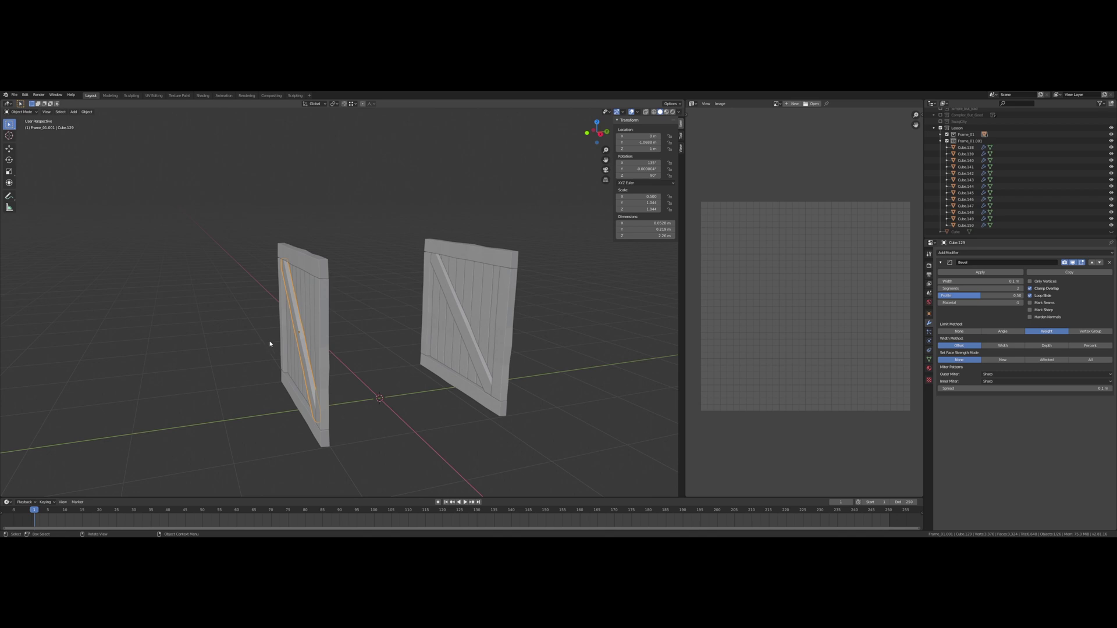
pyautogui.moveTo(257, 358); pyautogui.dragTo(273, 356, button='middle')
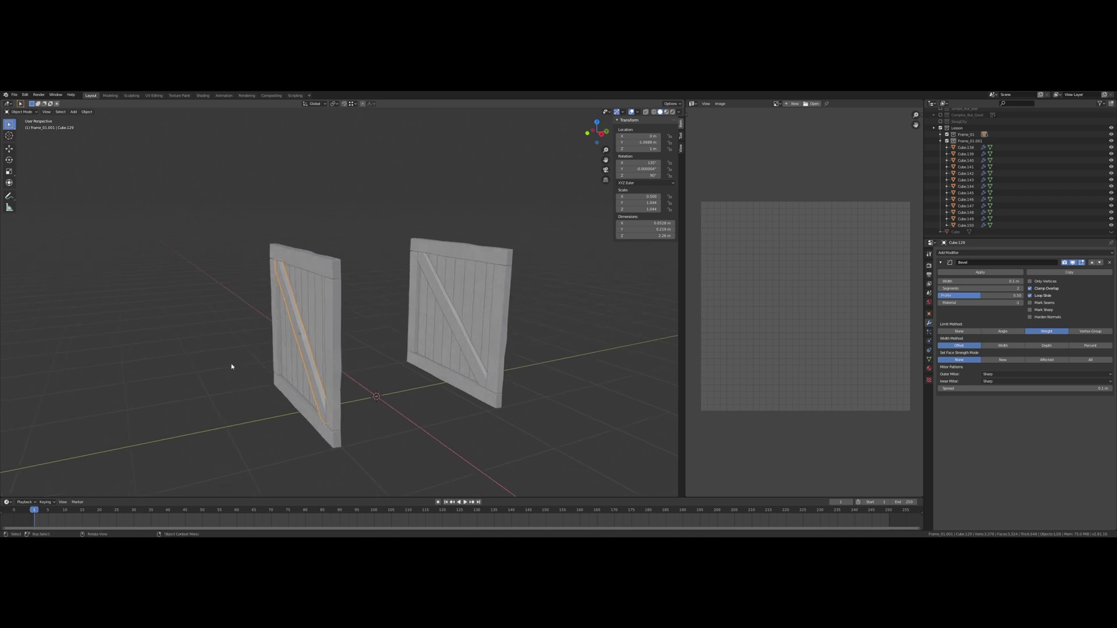
pyautogui.moveTo(230, 368); pyautogui.dragTo(245, 369, button='middle')
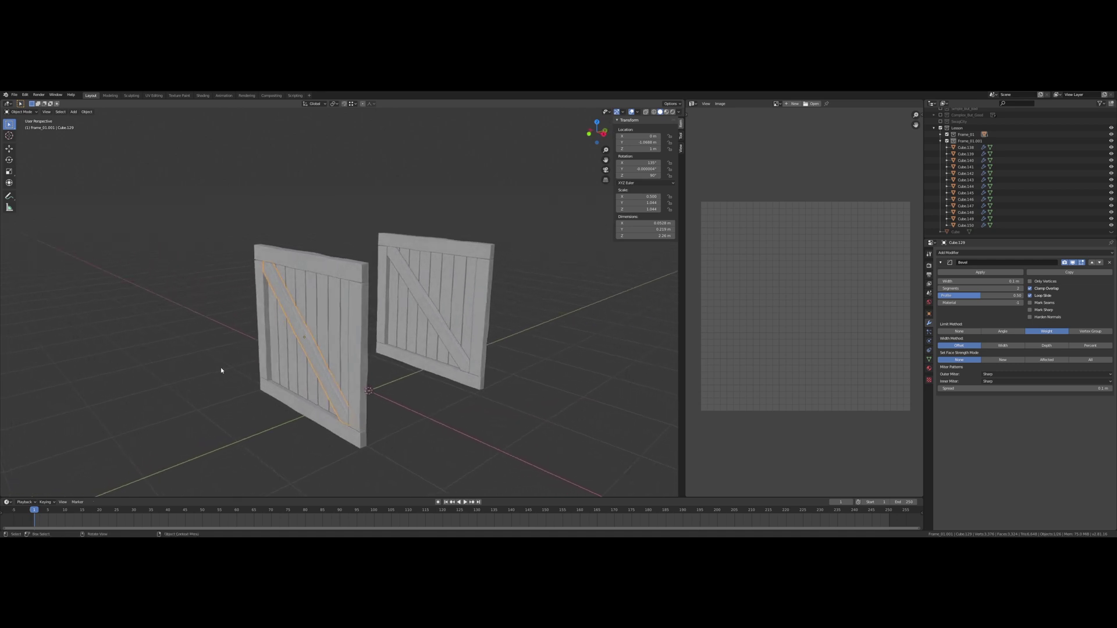